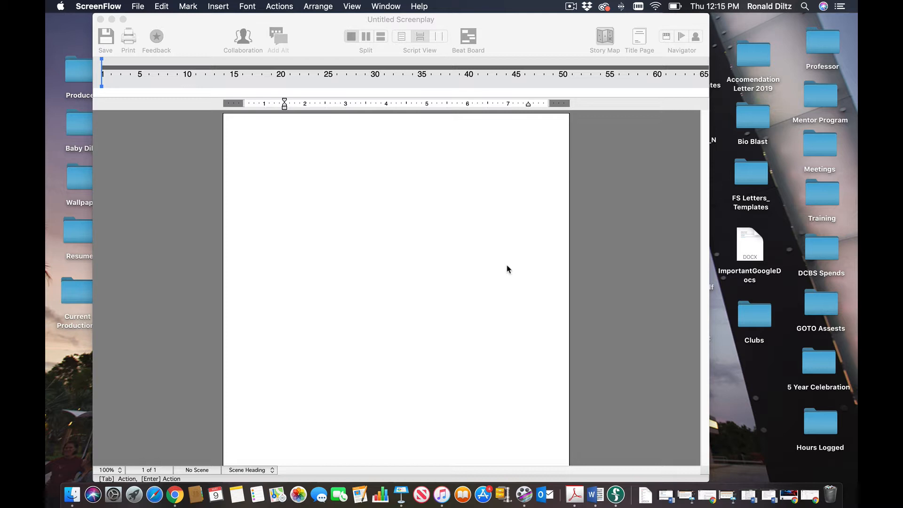
- Switch to Final Draft 10 and reposition and widen the Untitled Screenplay window across most of the desktop
left_click(507, 20)
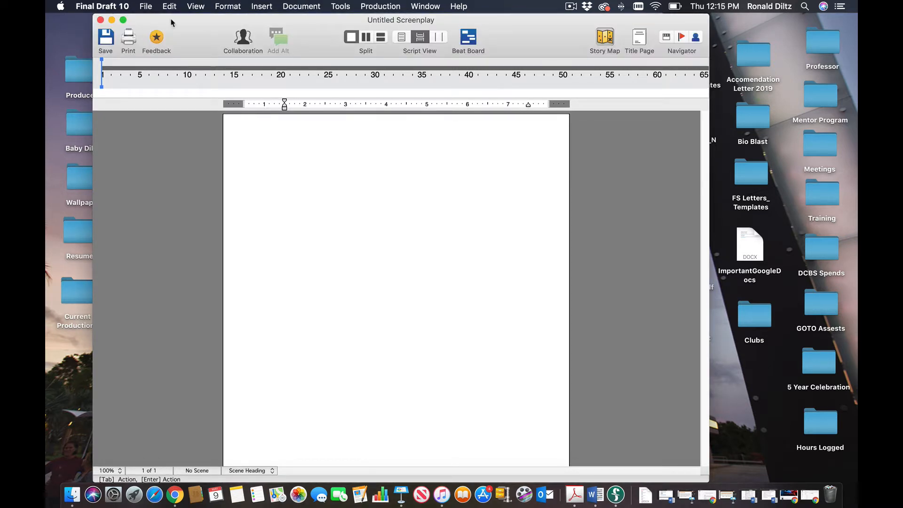
left_click_drag(182, 29, 171, 28)
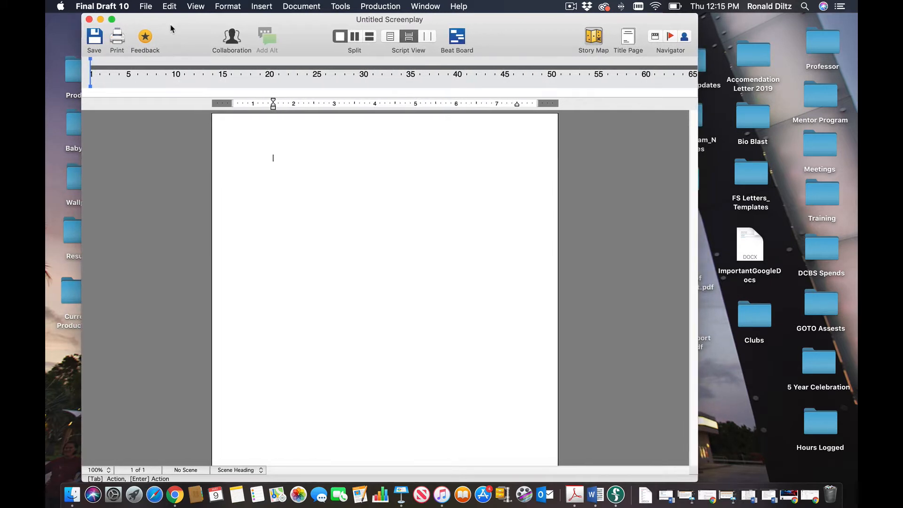
left_click_drag(697, 323, 831, 332)
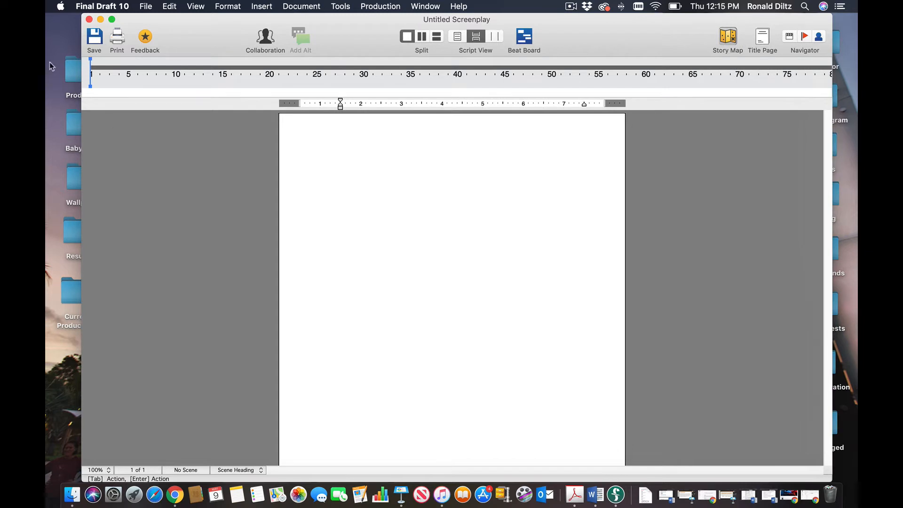
left_click_drag(194, 42, 170, 43)
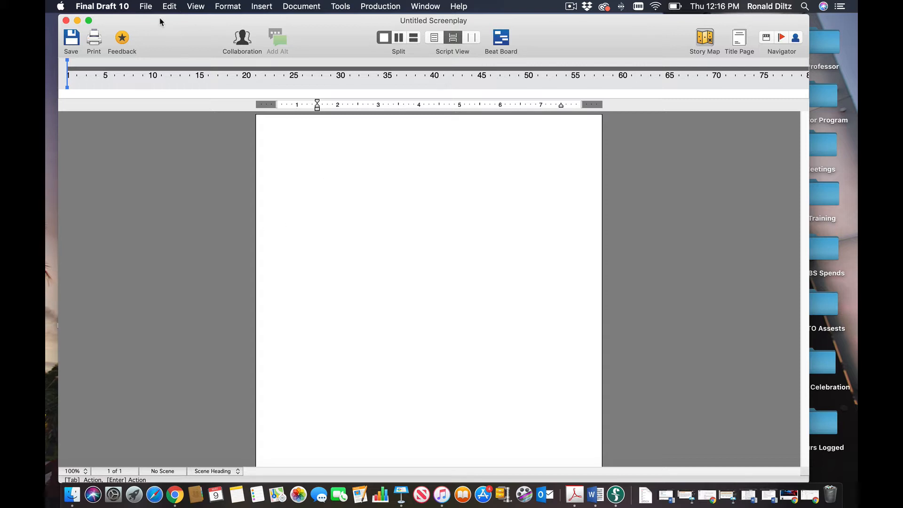
- Create a document from the Half-Hour Sitcom TV template, move its window aside and close it
left_click(146, 6)
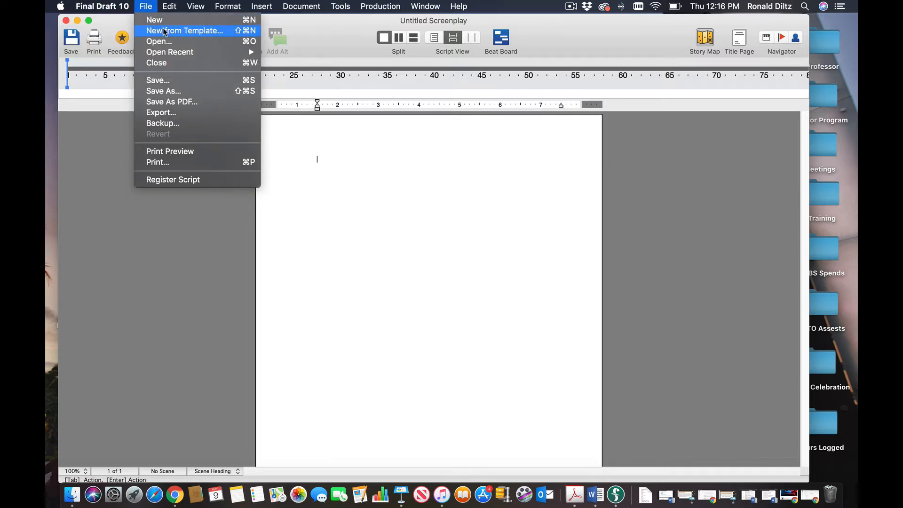
left_click(204, 30)
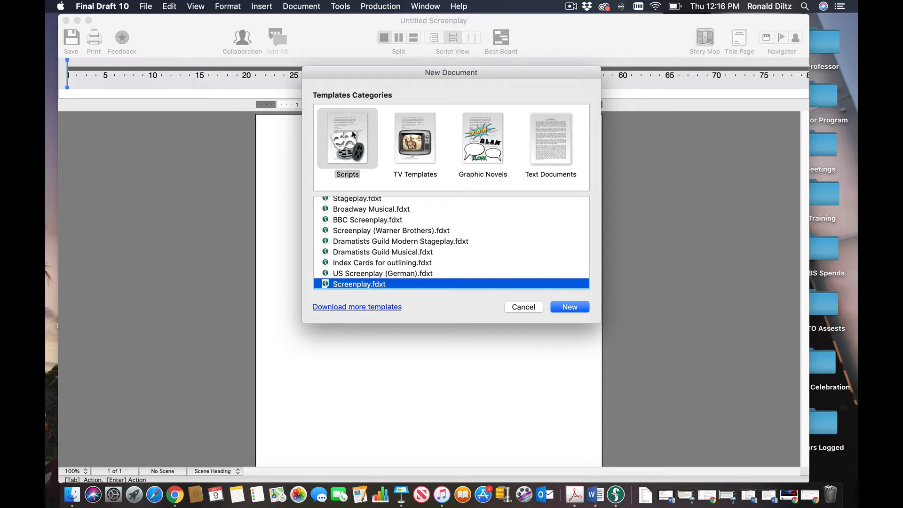
left_click(425, 163)
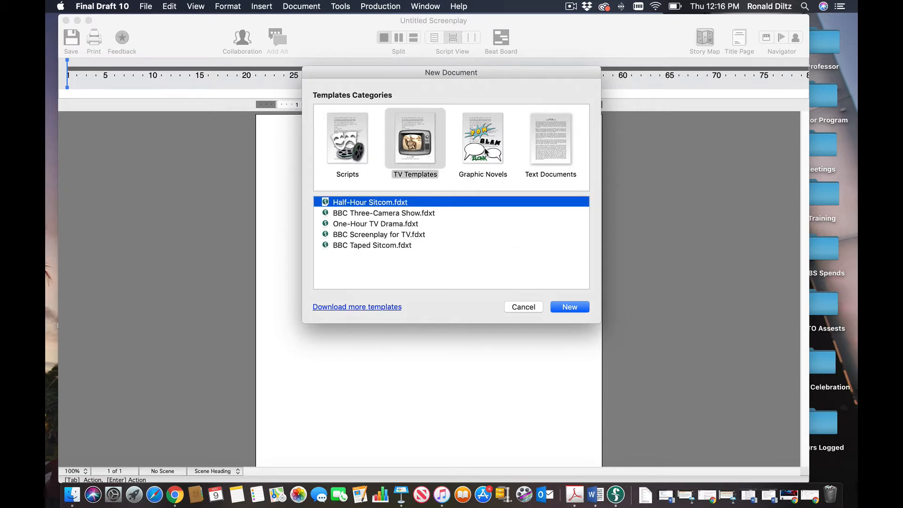
left_click(365, 217)
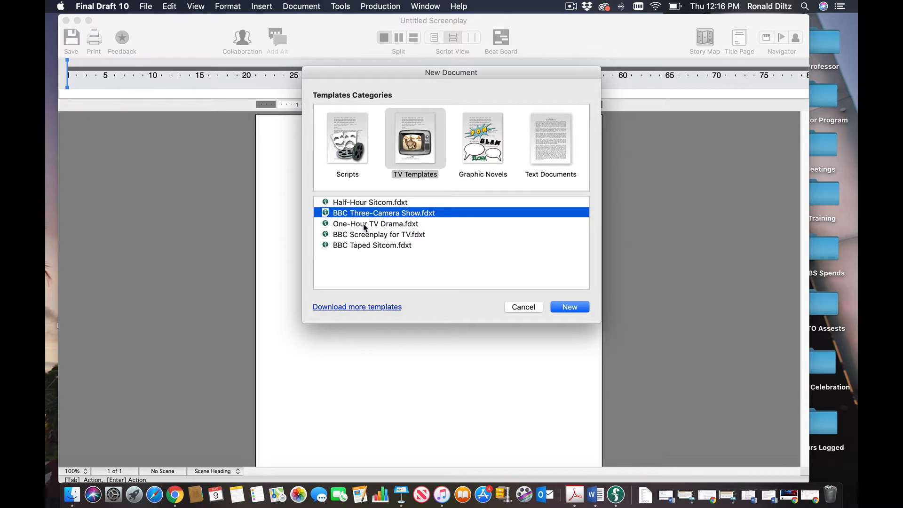
left_click(366, 226)
left_click(367, 205)
left_click(567, 306)
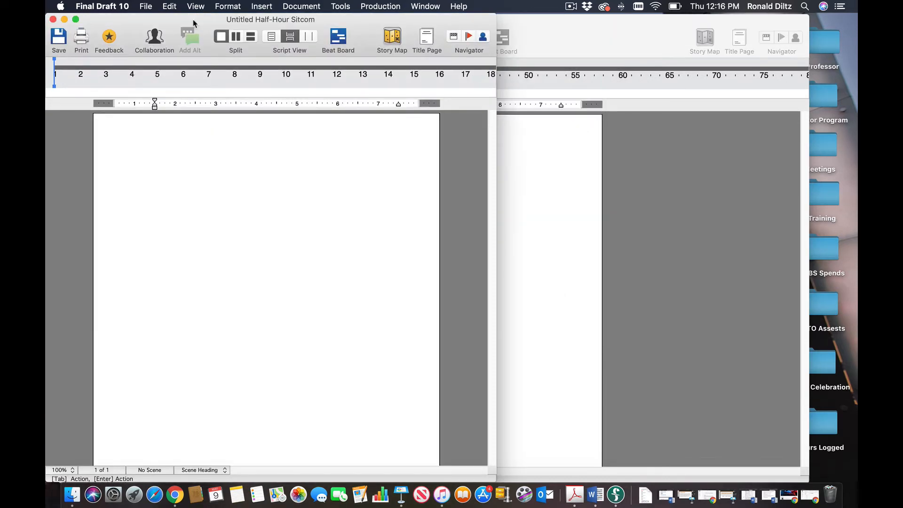
left_click_drag(193, 19, 462, 74)
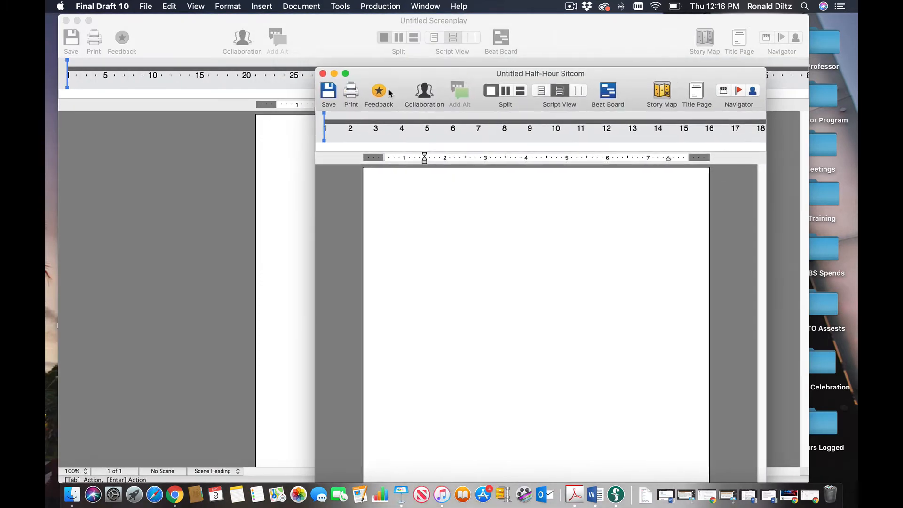
left_click(323, 74)
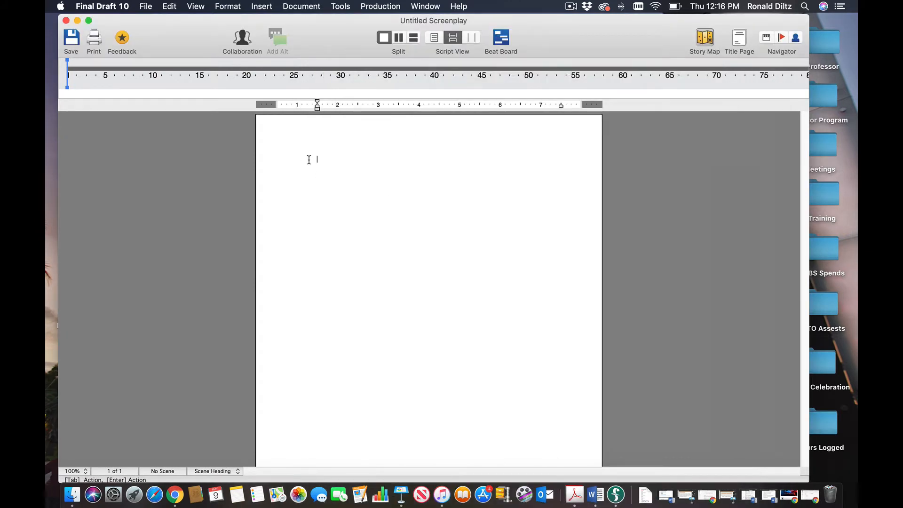
- Create a document from the Dark Horse Graphic Novel template in the Graphic Novels category
left_click(145, 6)
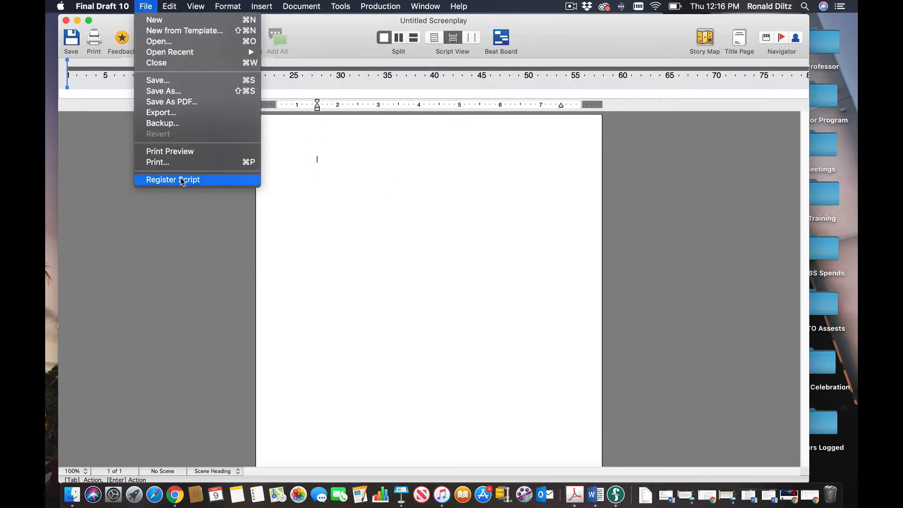
mouse_move(154, 4)
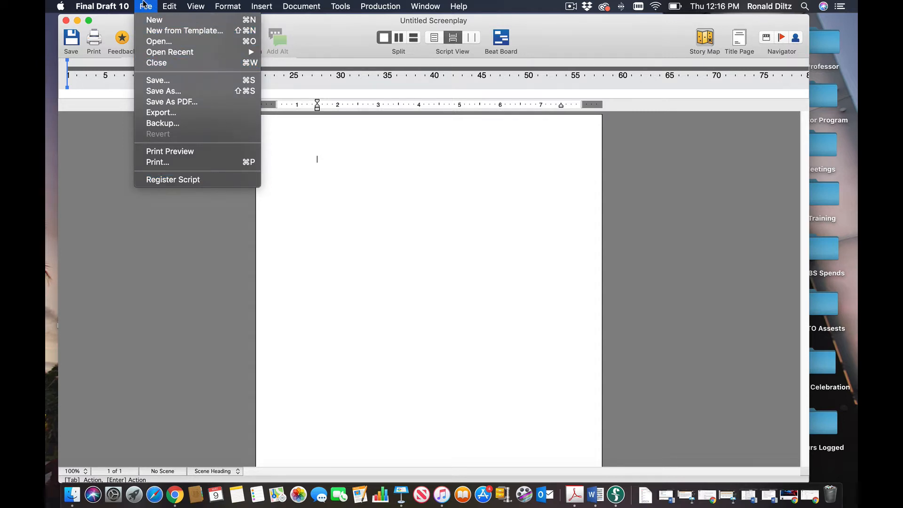
left_click(161, 30)
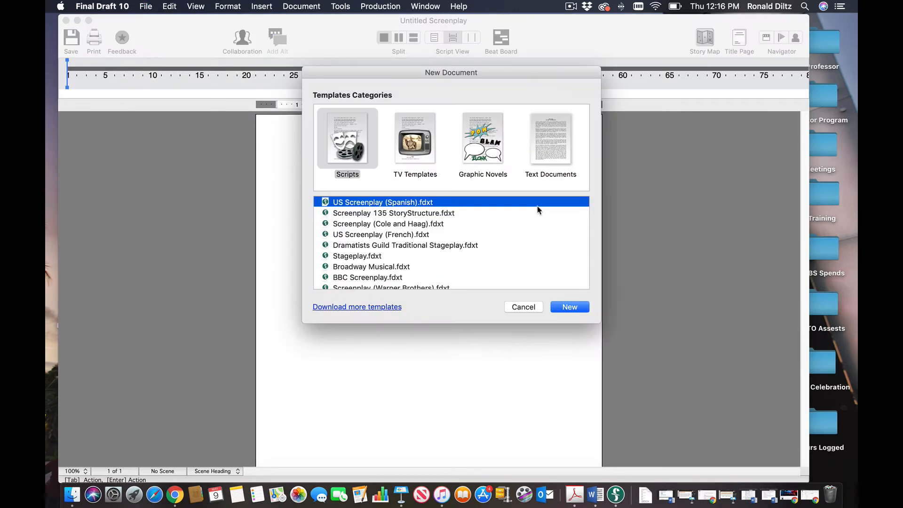
left_click(472, 120)
left_click(372, 223)
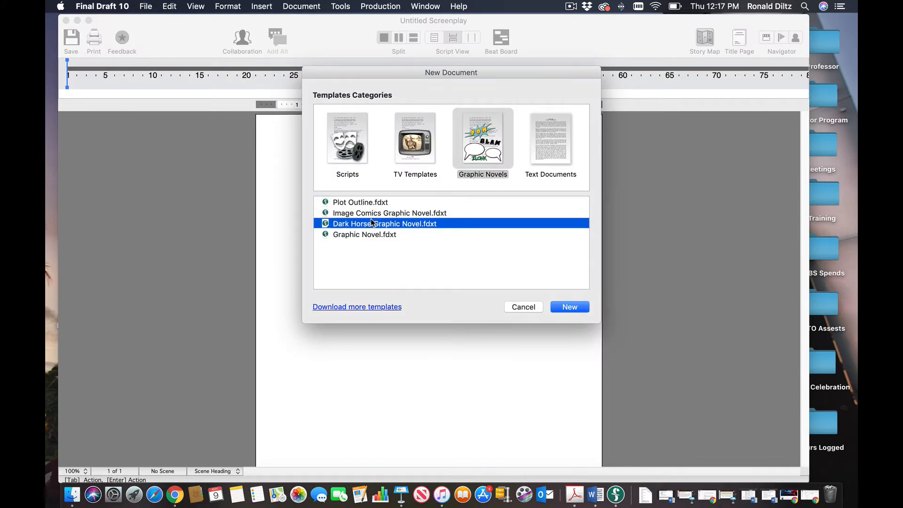
left_click(575, 307)
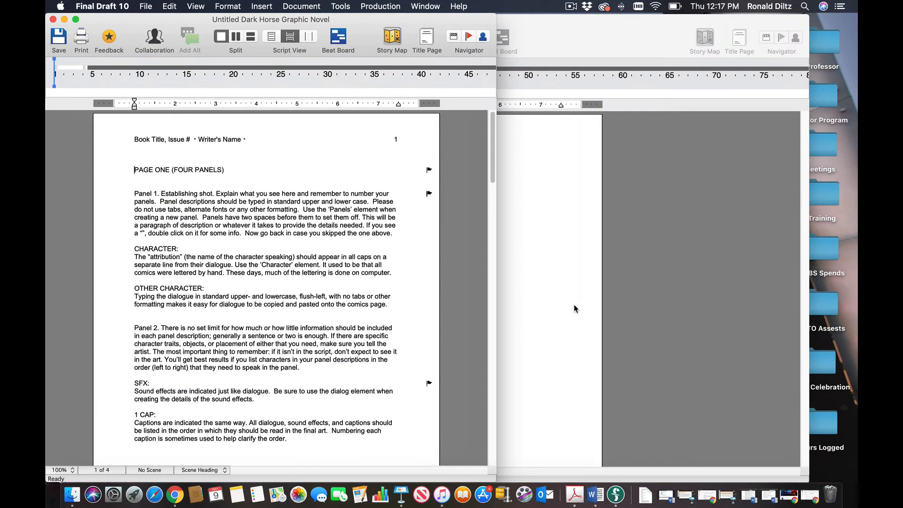
- Look through all pages of the sample graphic novel script and close the document
scroll(203, 207, "down", 15)
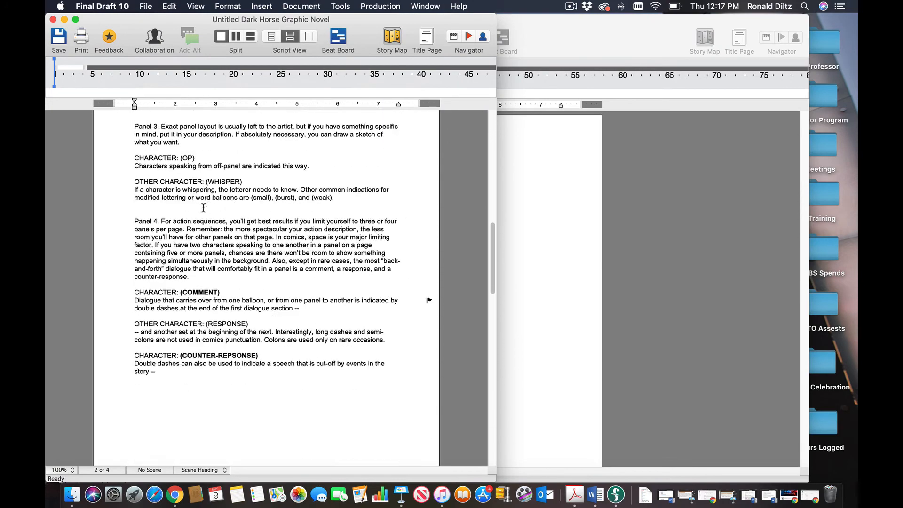
scroll(203, 207, "down", 20)
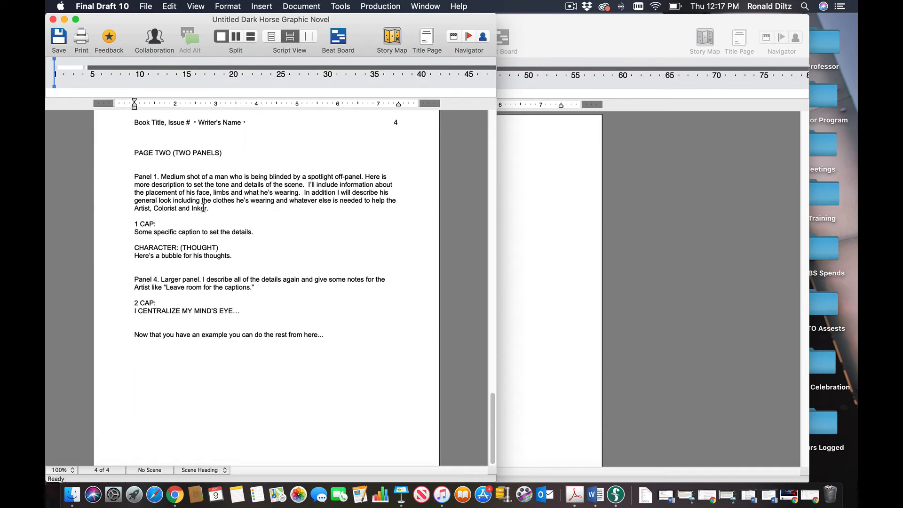
scroll(204, 208, "up", 20)
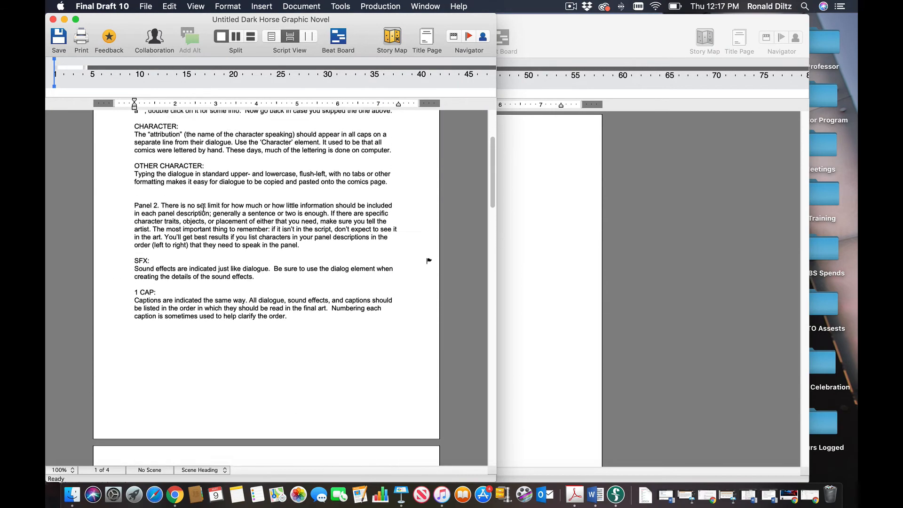
scroll(203, 208, "up", 5)
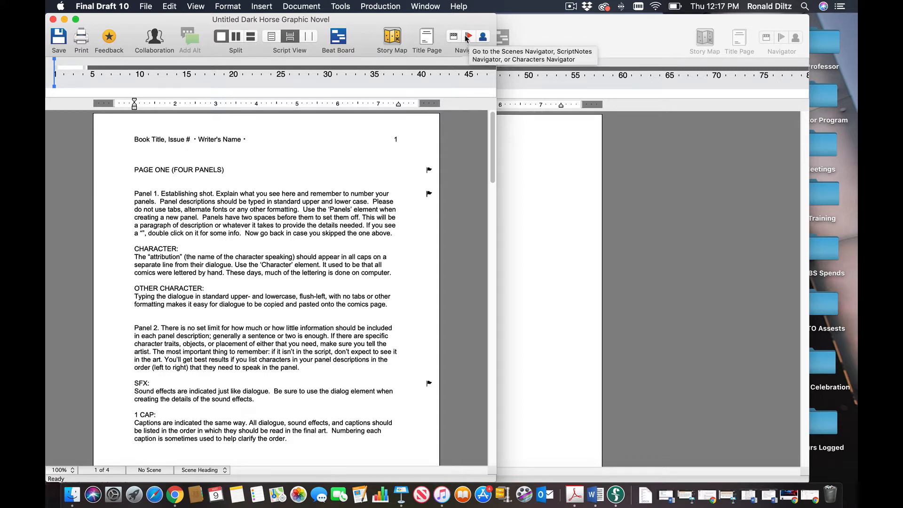
left_click(53, 19)
- Browse the Scripts templates and create a new document from the Screenplay (Warner Brothers) template
left_click(146, 6)
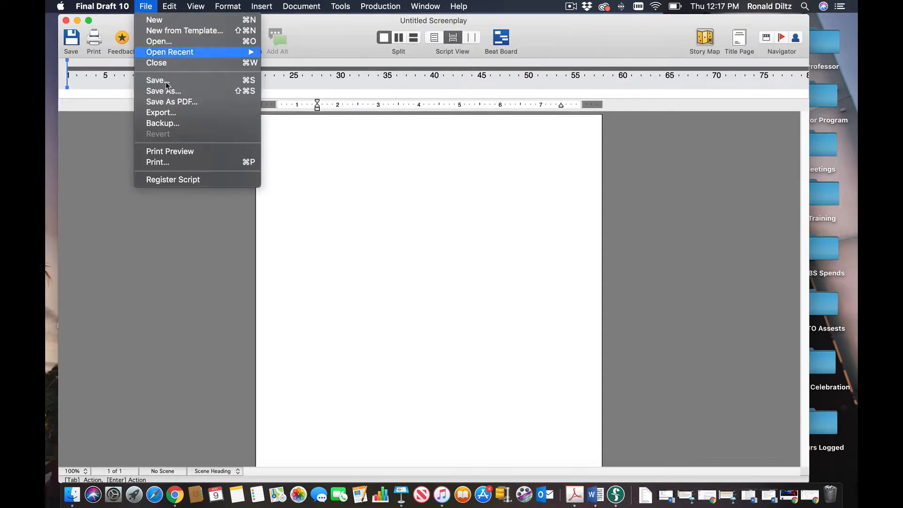
left_click(188, 30)
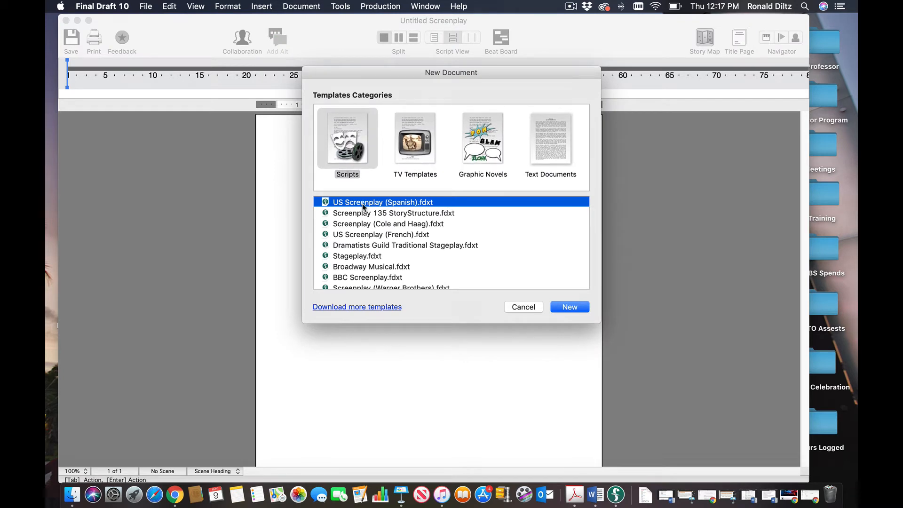
scroll(374, 242, "down", 5)
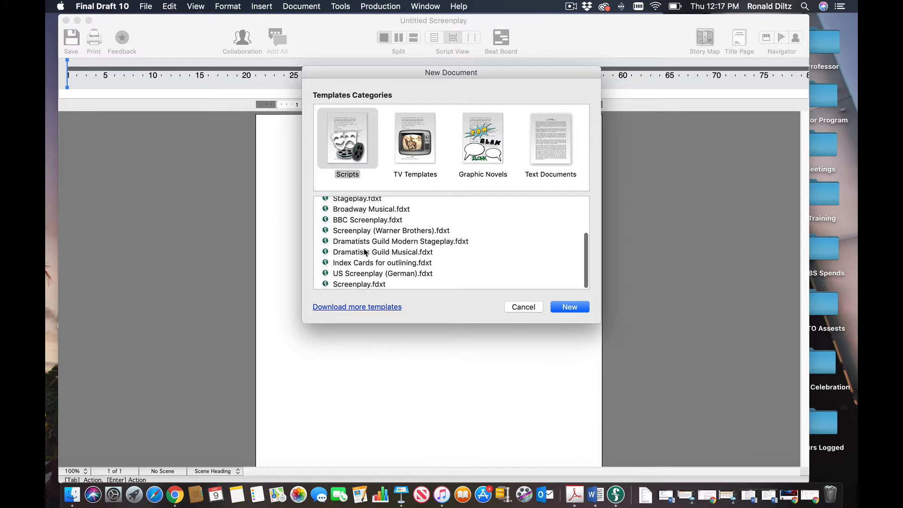
scroll(346, 269, "up", 1)
scroll(346, 269, "up", 5)
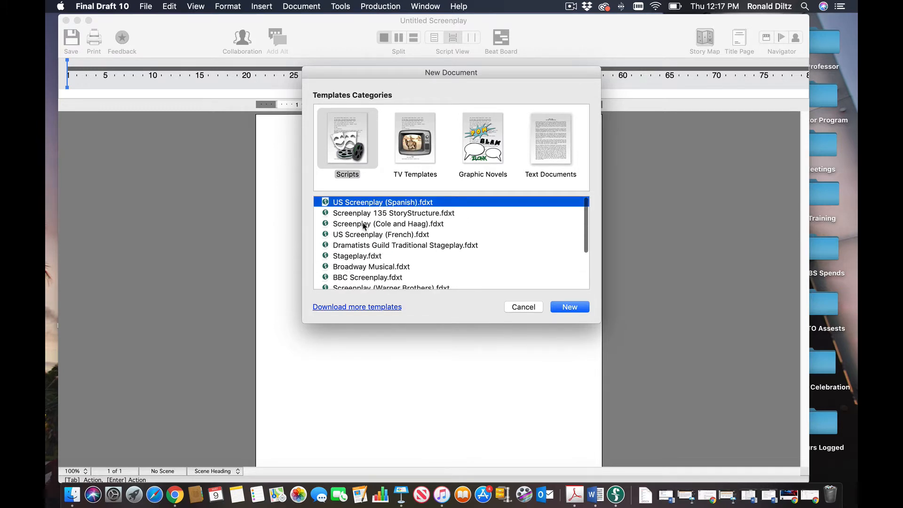
left_click(374, 246)
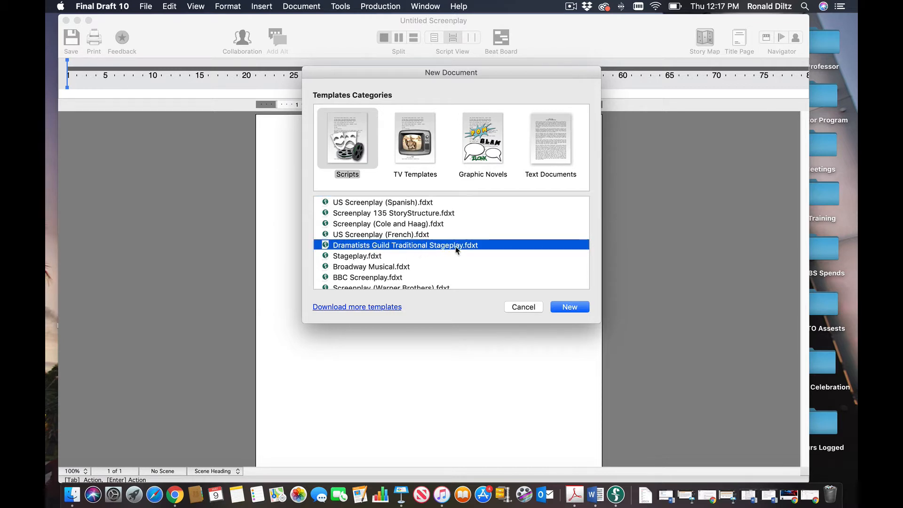
left_click(372, 235)
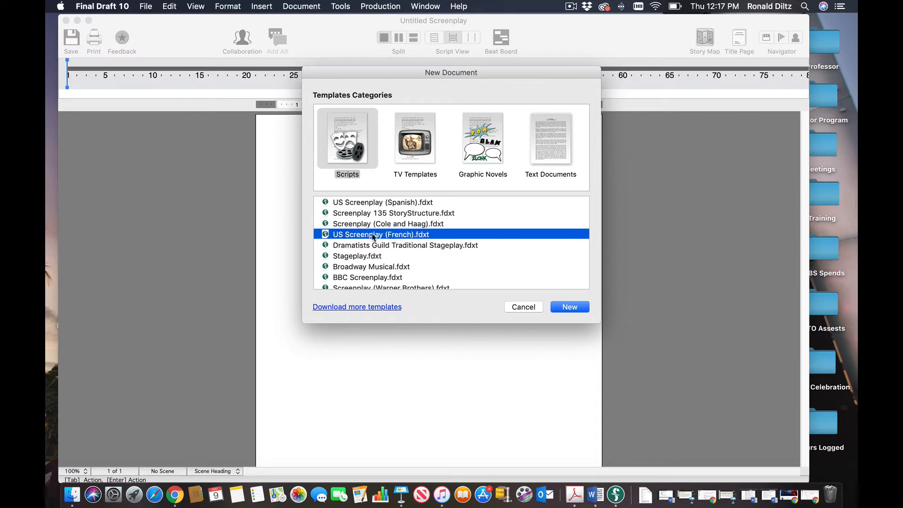
left_click(370, 224)
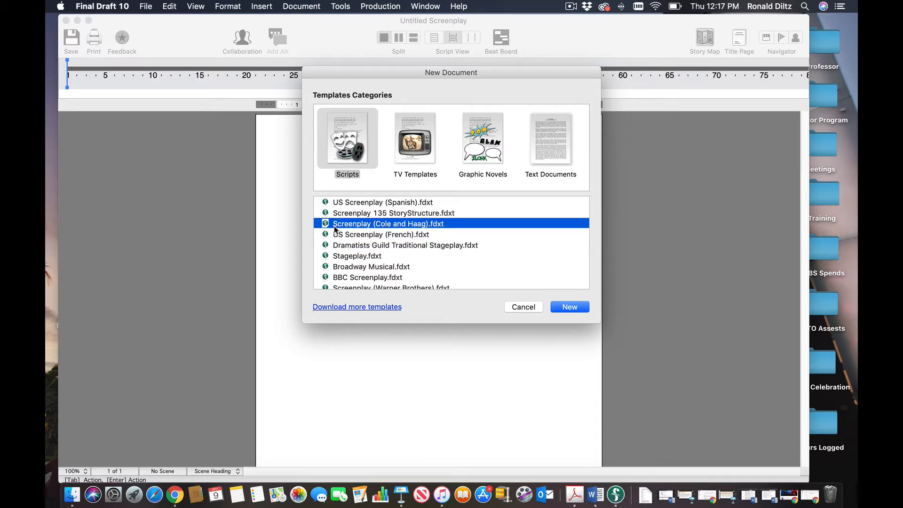
scroll(335, 230, "down", 5)
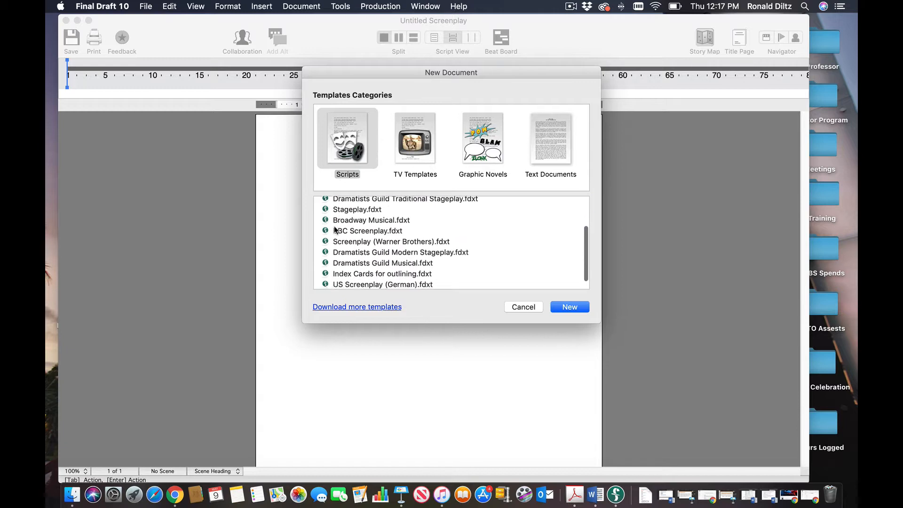
scroll(335, 230, "down", 1)
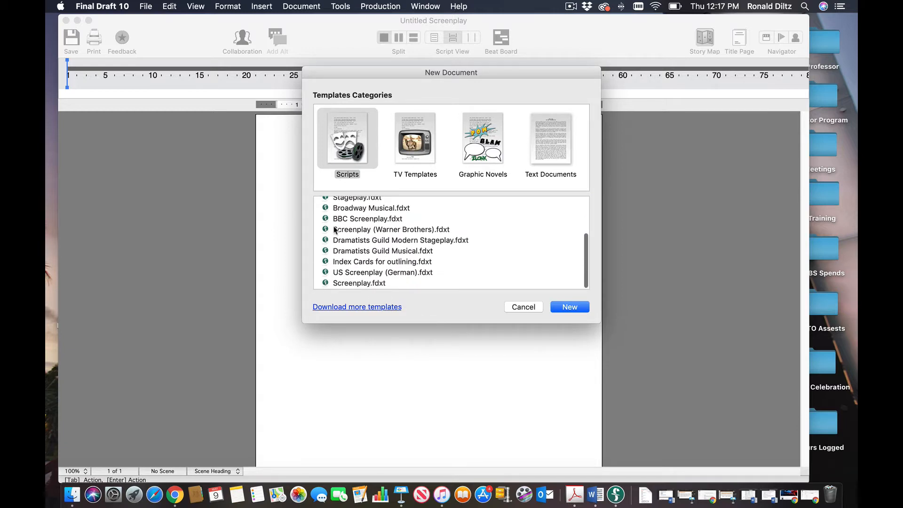
left_click(378, 232)
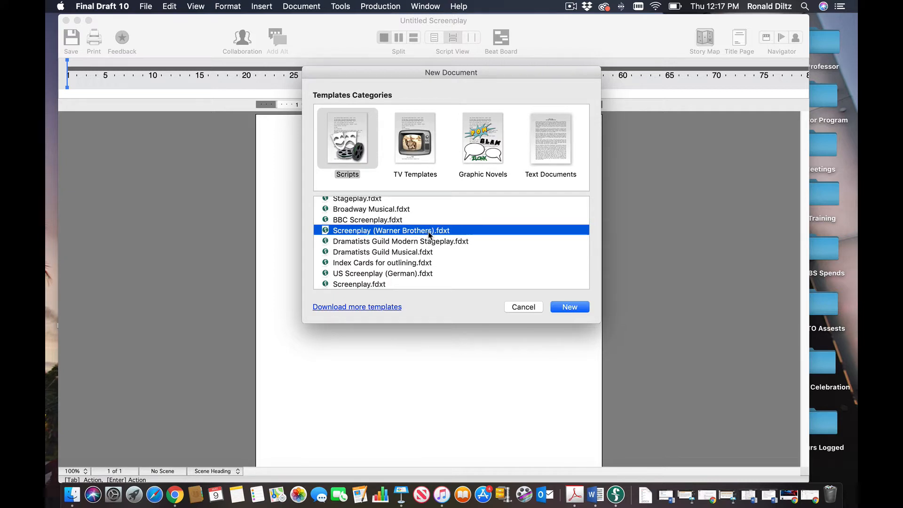
scroll(430, 234, "up", 1)
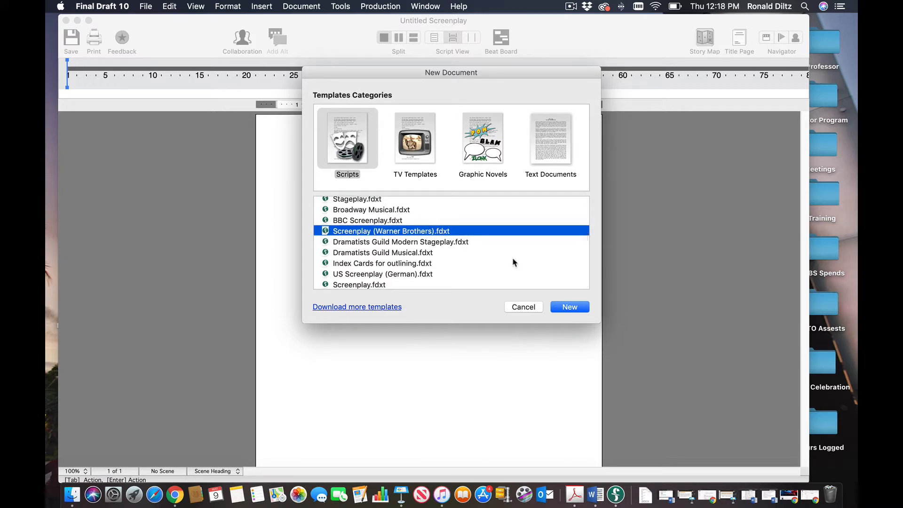
left_click(570, 308)
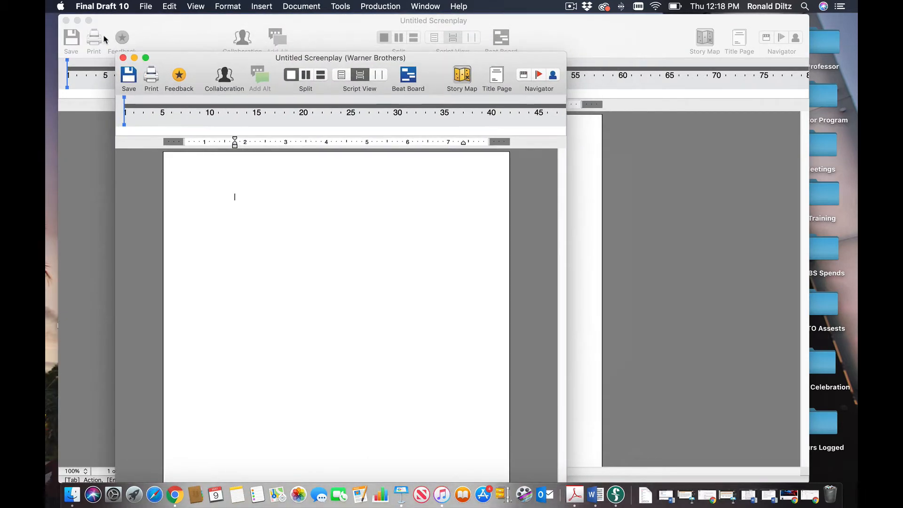
- Close the original Untitled Screenplay window, move the Warner Brothers screenplay window up and widen it
left_click(66, 20)
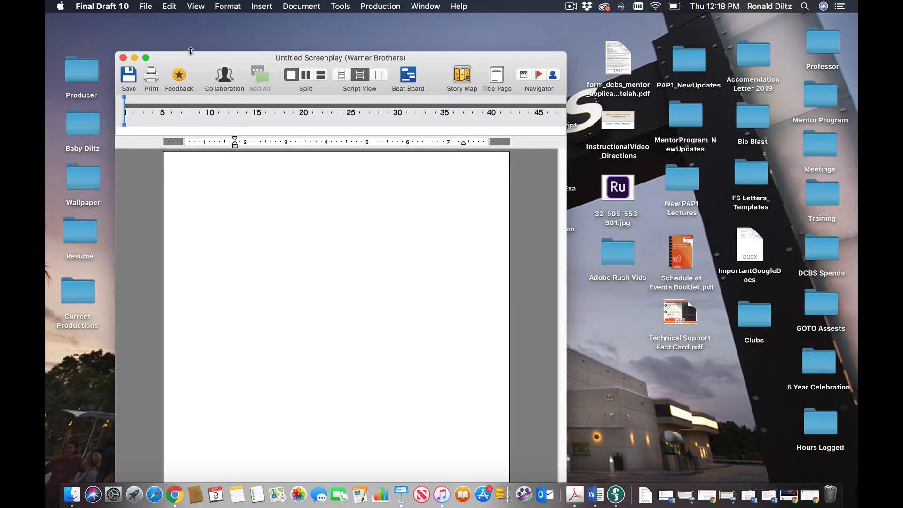
left_click_drag(190, 51, 190, 13)
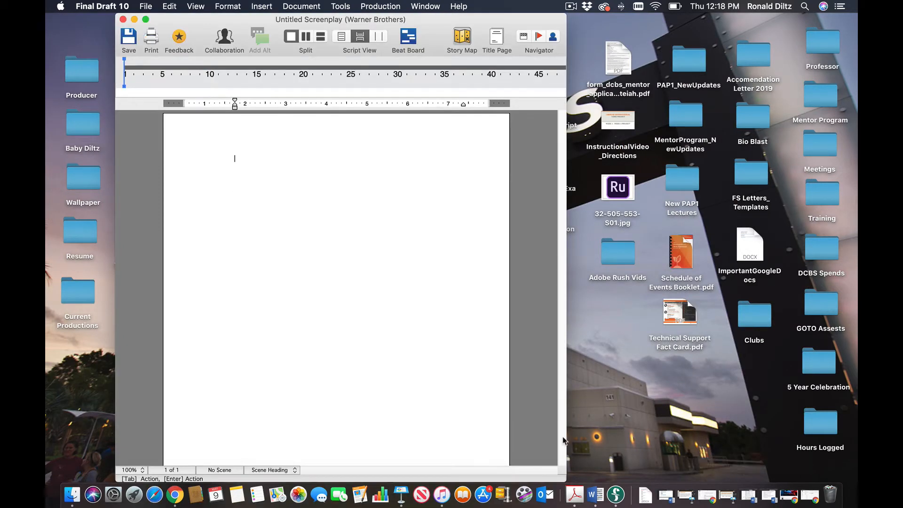
left_click_drag(566, 440, 800, 440)
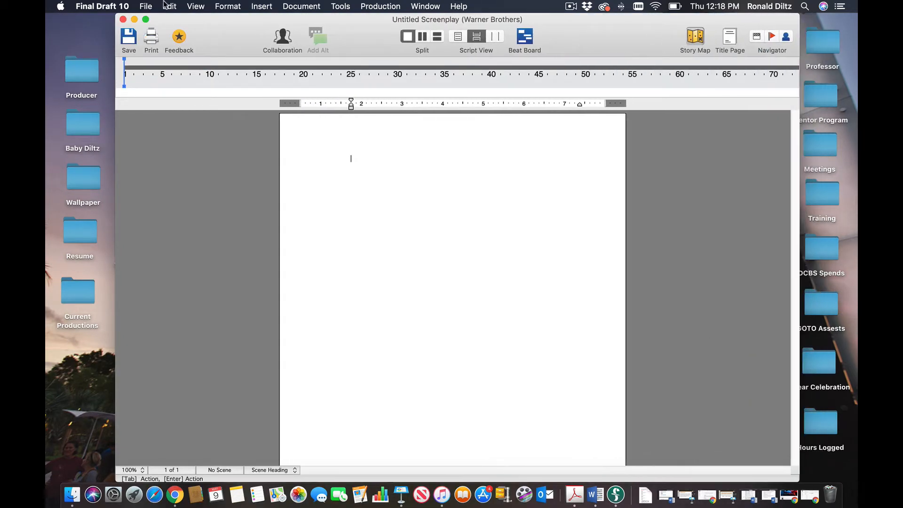
- Shift the screenplay window further toward the left edge of the desktop
left_click_drag(212, 44, 181, 42)
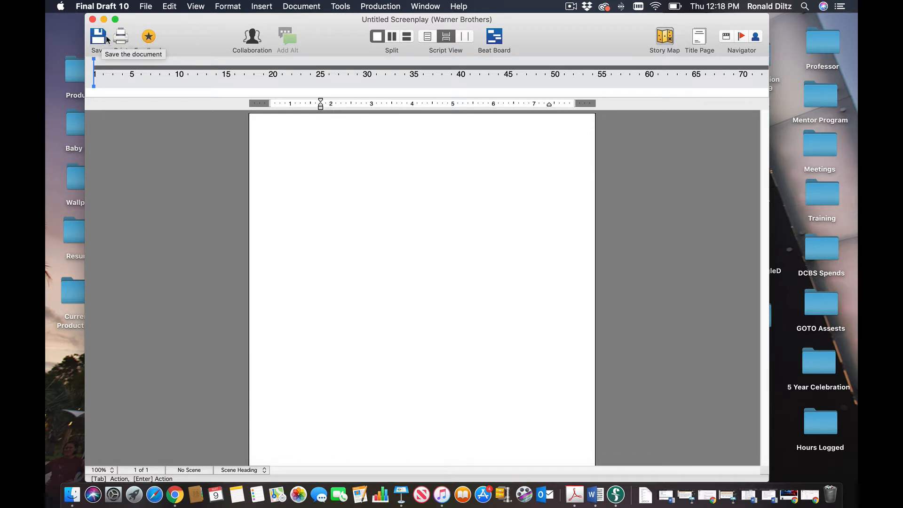
left_click(146, 6)
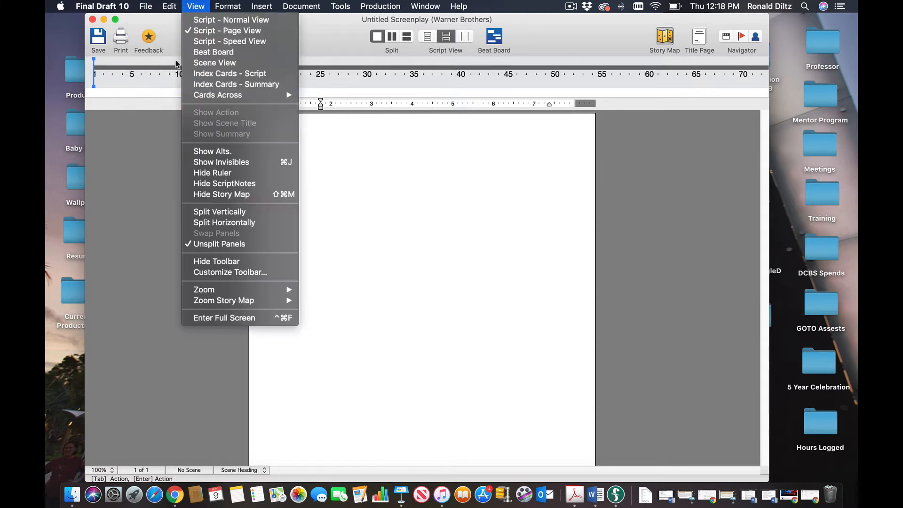
left_click(174, 3)
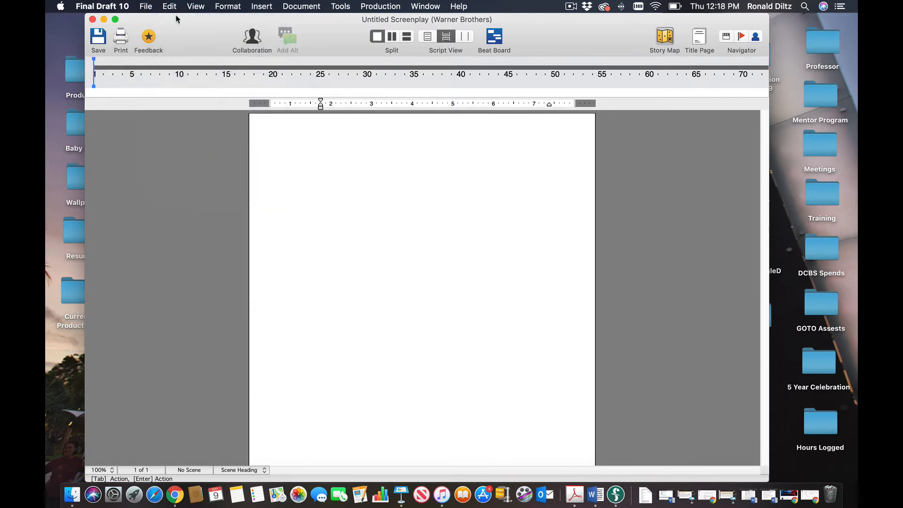
mouse_move(198, 16)
left_mouse_down()
mouse_move(167, 15)
mouse_move(185, 15)
left_mouse_up()
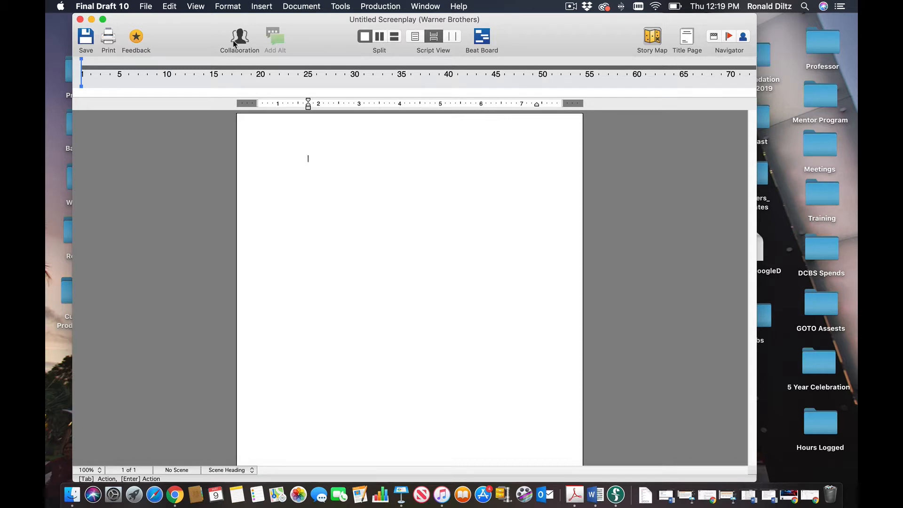
- Review the Host and Join options for a collaboration session and cancel without starting one
left_click(237, 39)
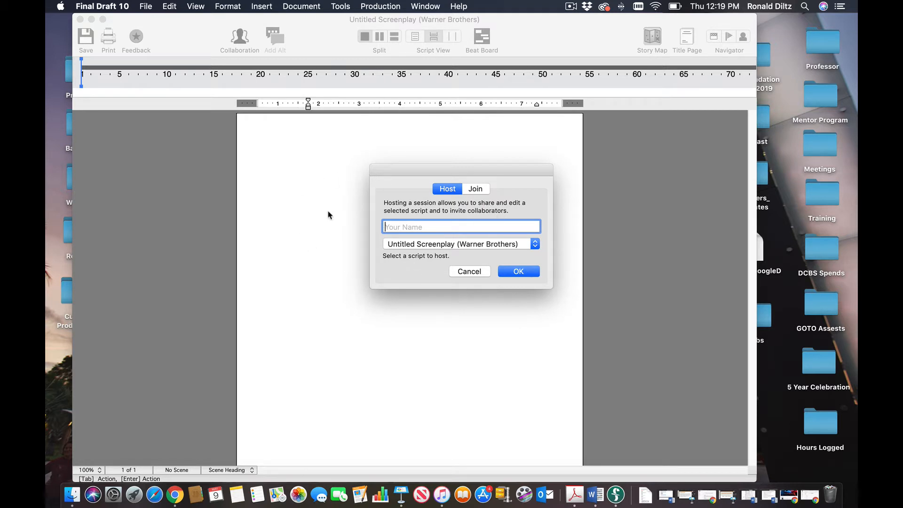
left_click(472, 189)
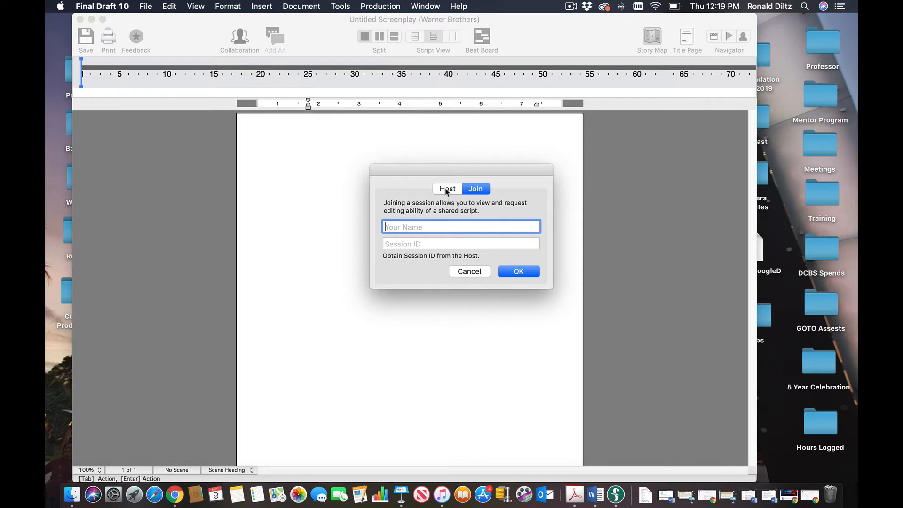
left_click(447, 189)
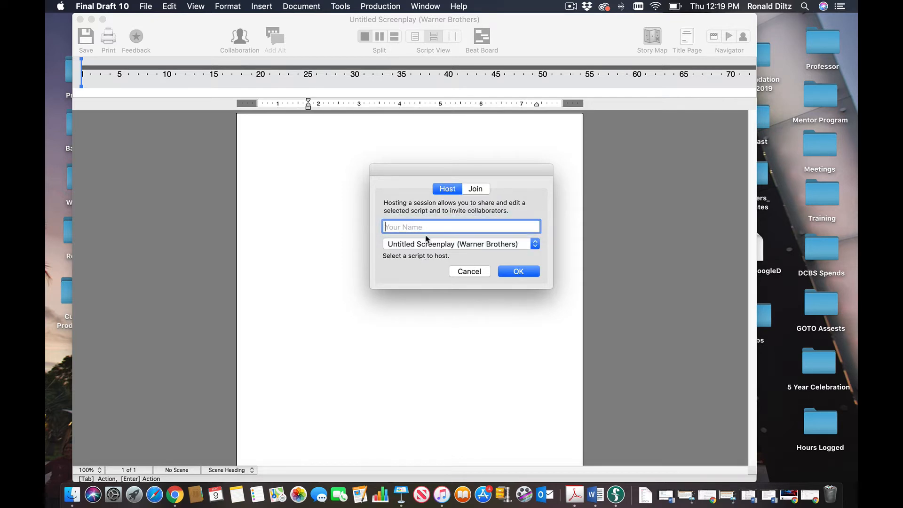
left_click(469, 272)
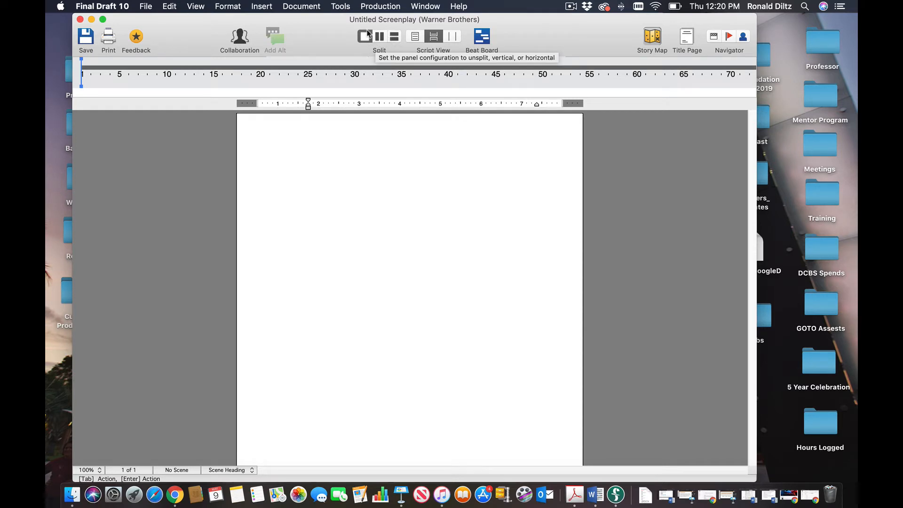
- Split the script window vertically into two panels, and switch the split to horizontal
left_click(380, 37)
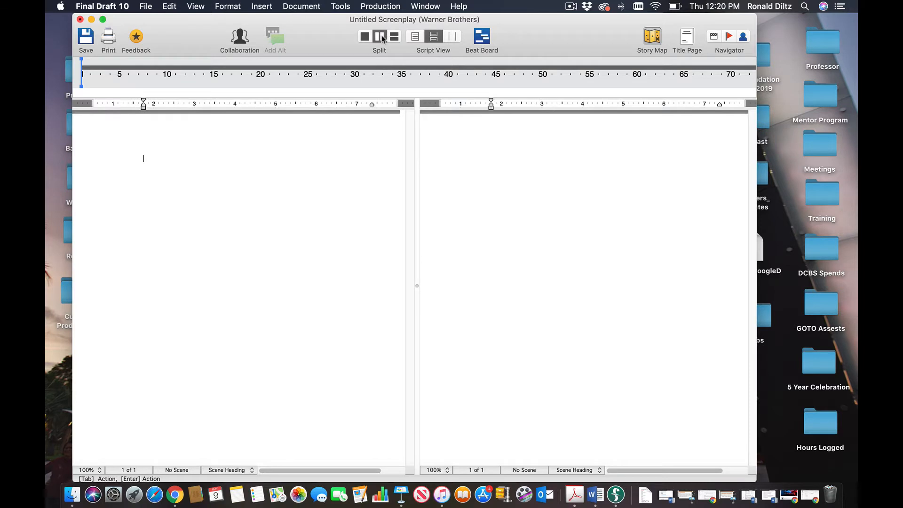
left_click(397, 36)
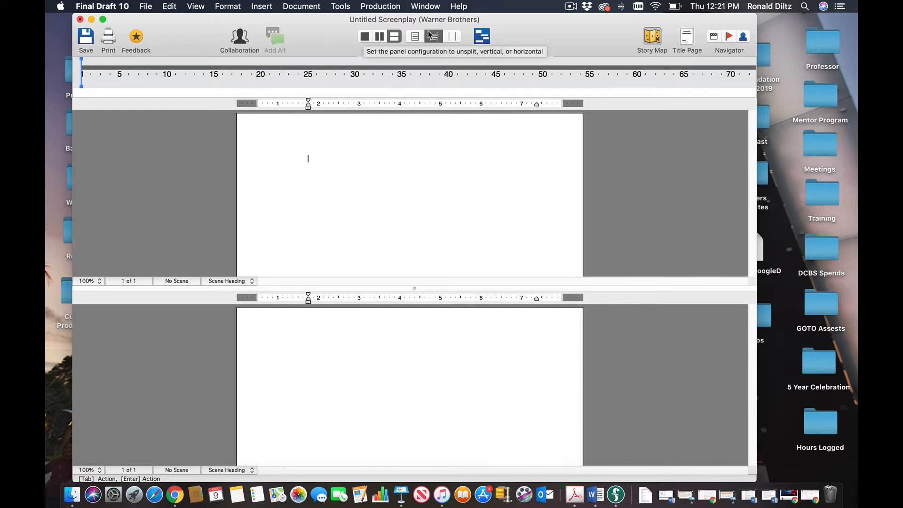
- Try the Normal, Page and Speed script views, settle on Normal view and unsplit the panels
left_click(415, 37)
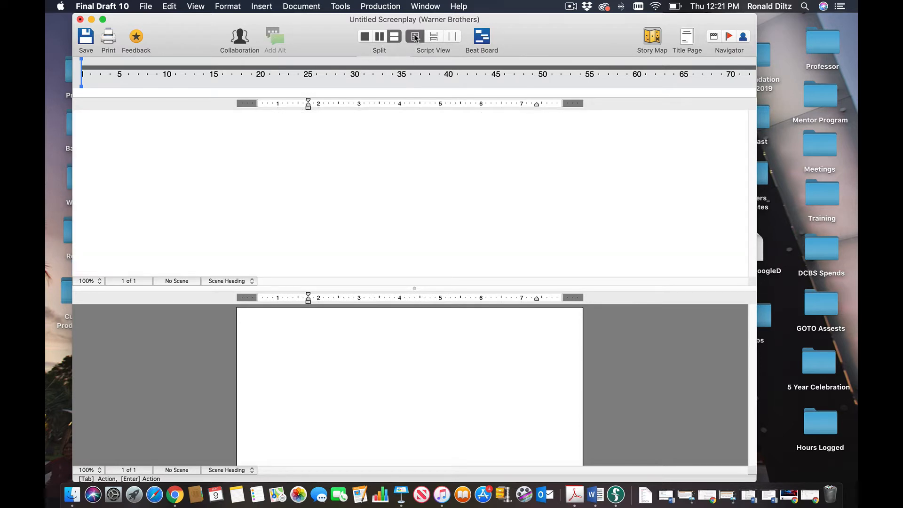
left_click(433, 36)
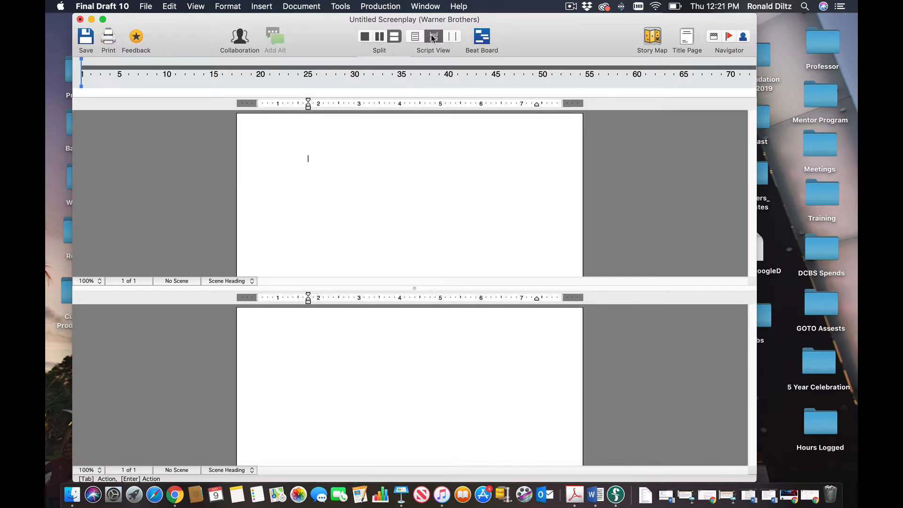
left_click(455, 36)
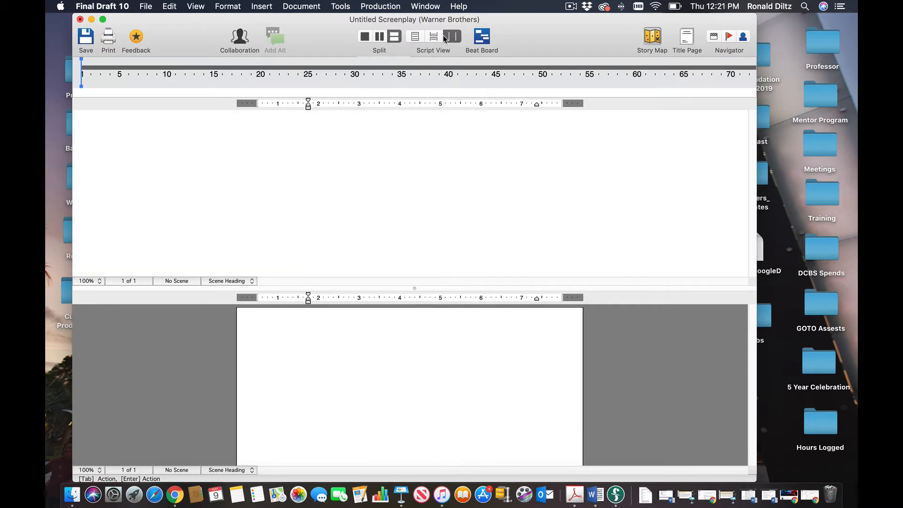
left_click(417, 37)
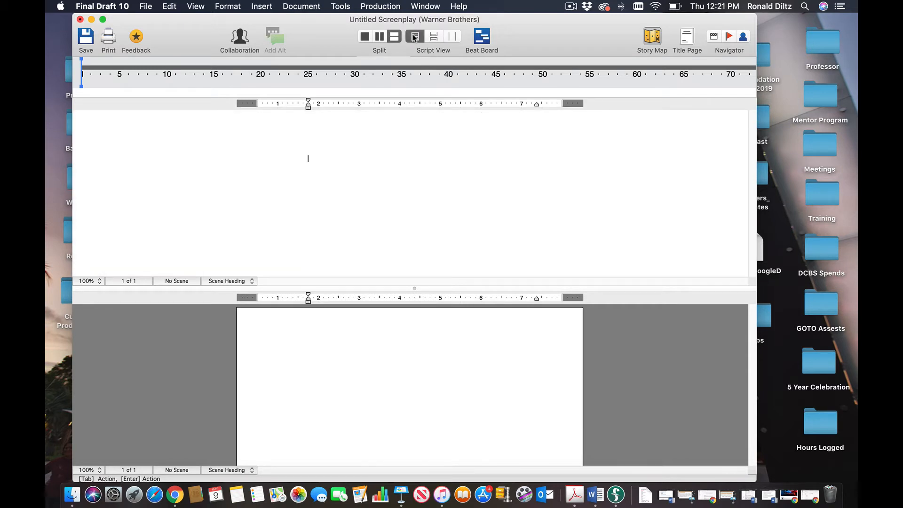
left_click(364, 36)
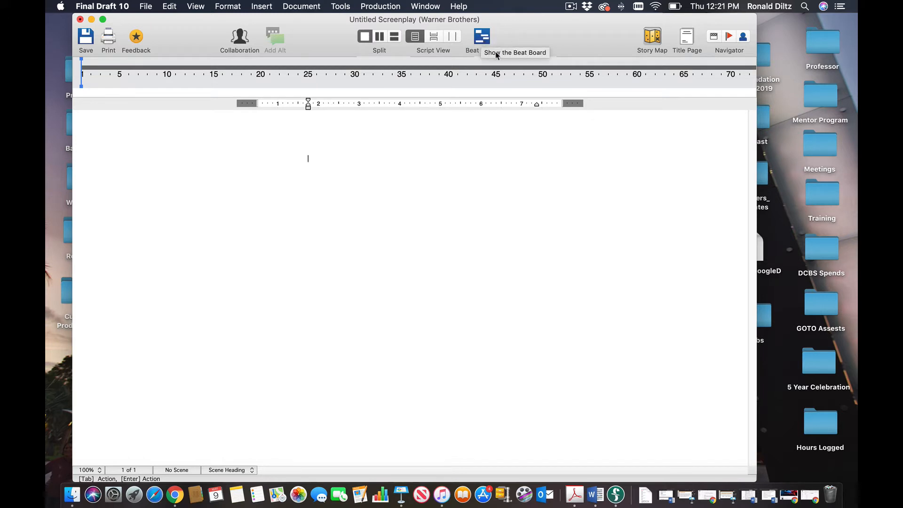
- Show the Beat Board and look along the Story Map's page scale above it
left_click(484, 42)
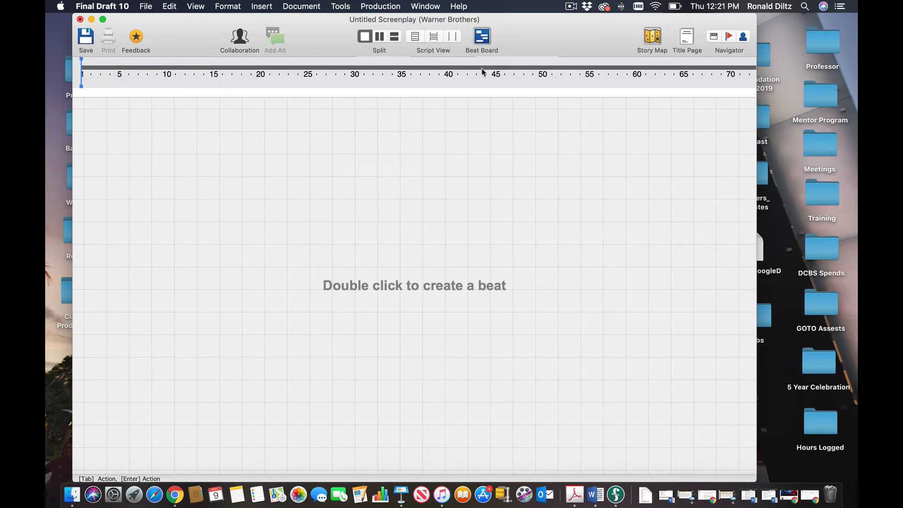
scroll(715, 81, "right", 5)
scroll(714, 81, "right", 10)
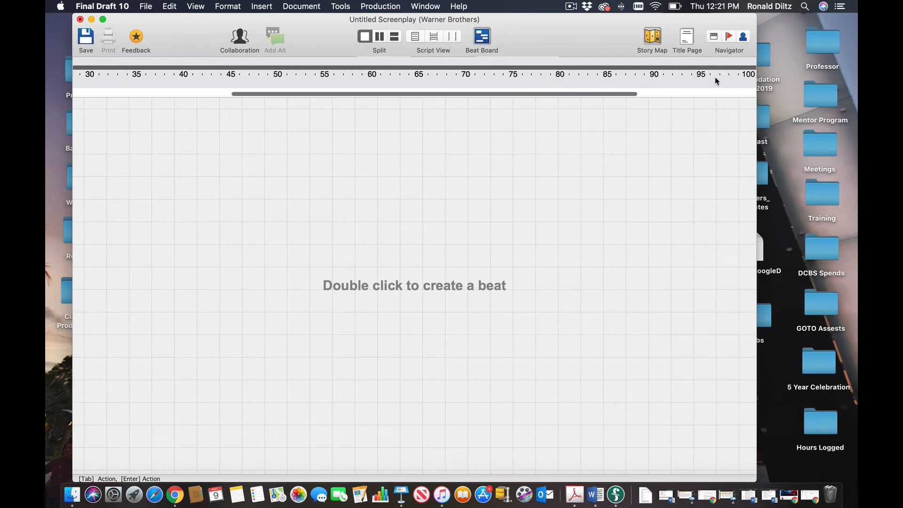
scroll(715, 81, "left", 10)
scroll(715, 80, "left", 2)
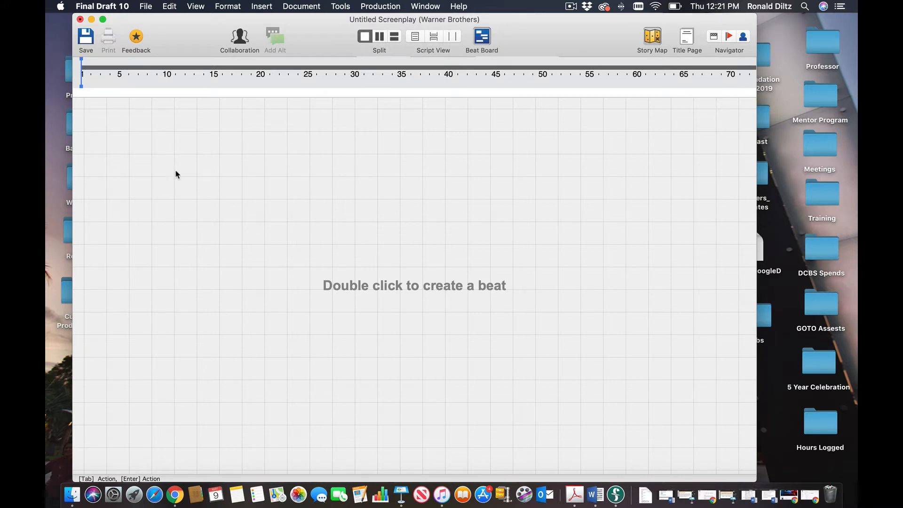
- Create an empty beat on the Beat Board, leaving its title and body blank
double_click(135, 244)
scroll(143, 247, "right", 1)
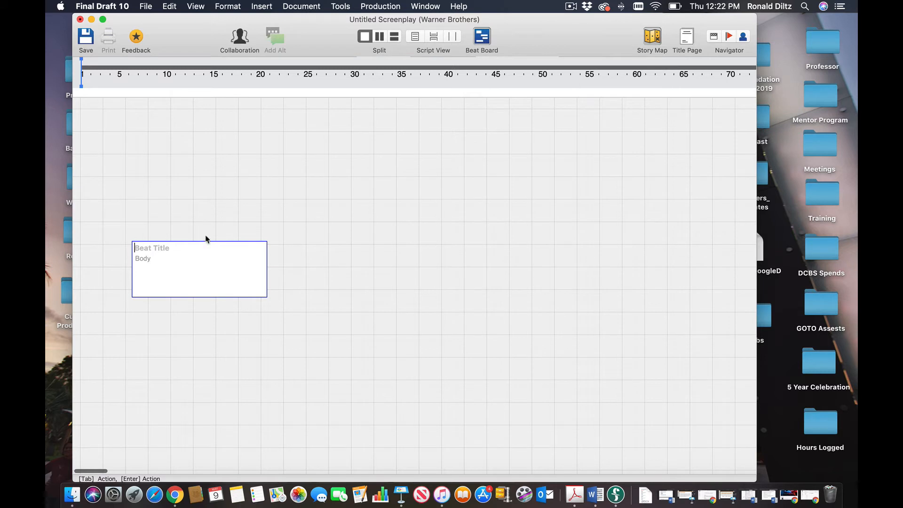
left_click(208, 174)
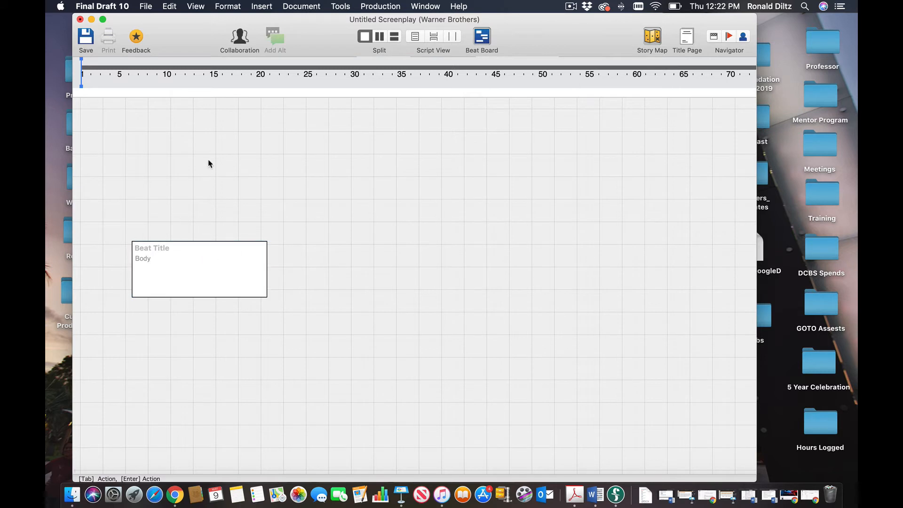
- Hide and show the Story Map again, and examine its page scale from the first page to the end
left_click(652, 38)
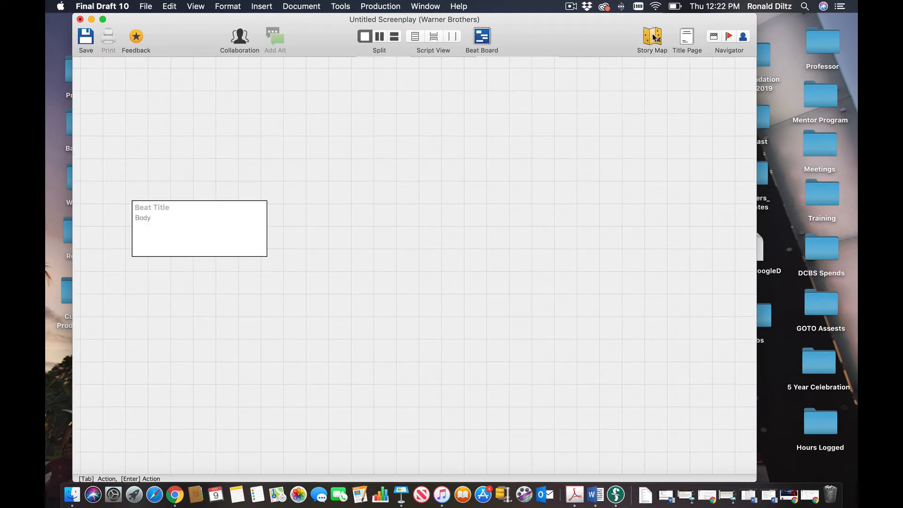
left_click(653, 37)
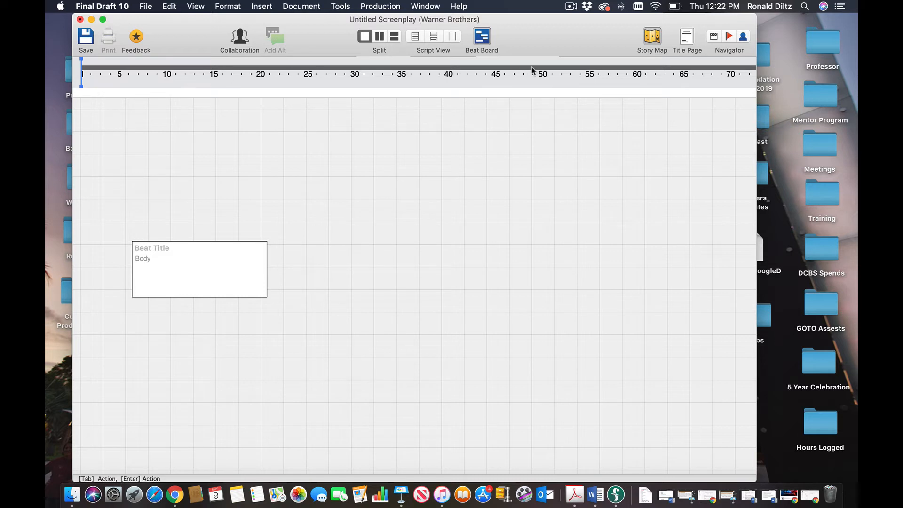
scroll(630, 74, "right", 5)
scroll(632, 76, "right", 5)
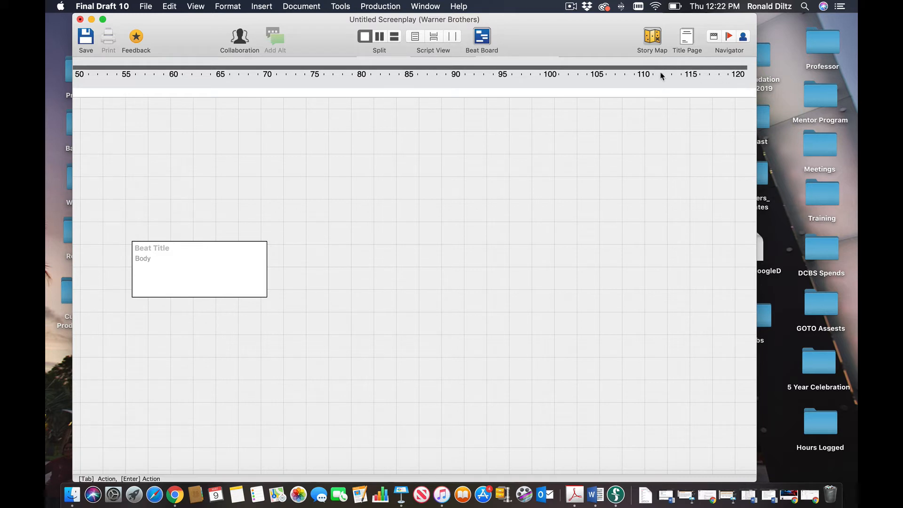
scroll(659, 75, "left", 2)
scroll(660, 75, "left", 10)
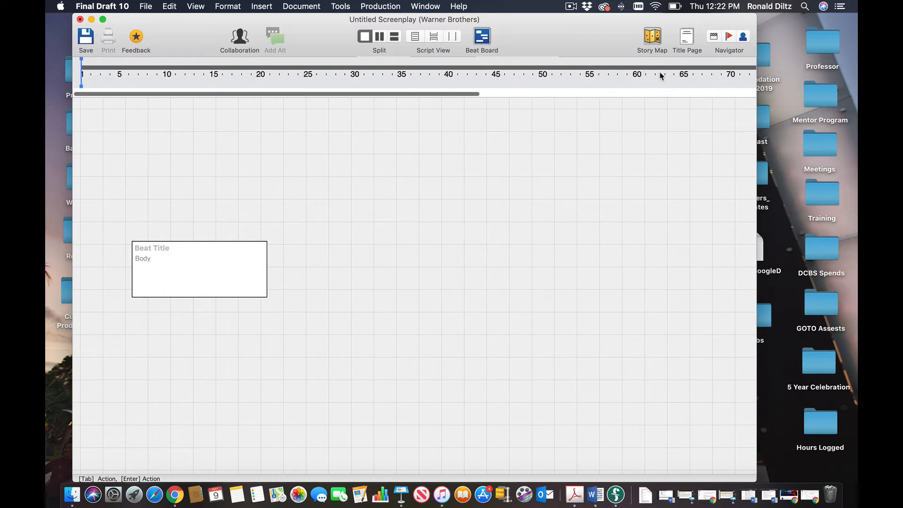
scroll(284, 73, "right", 10)
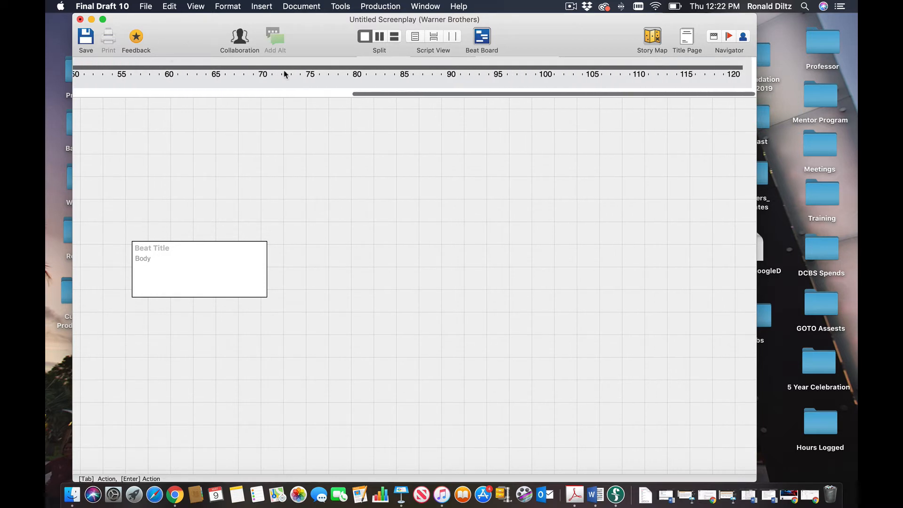
scroll(283, 73, "left", 10)
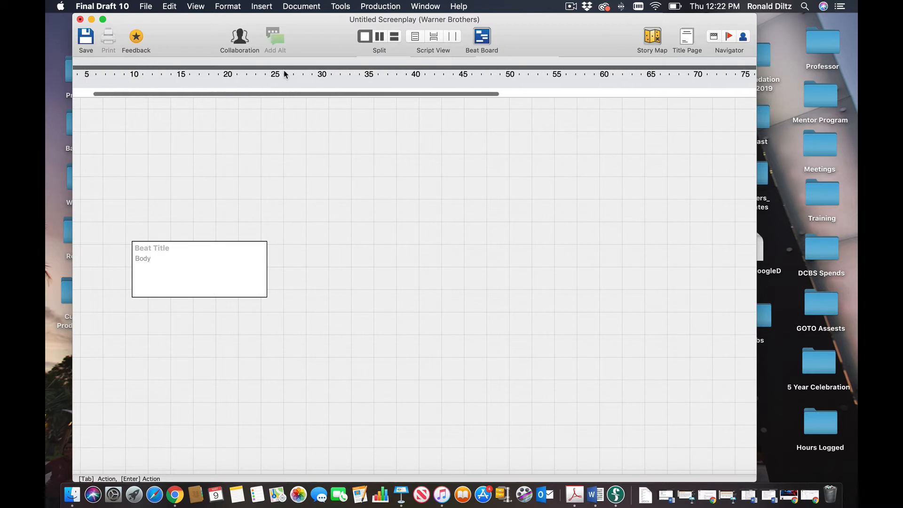
scroll(275, 72, "left", 3)
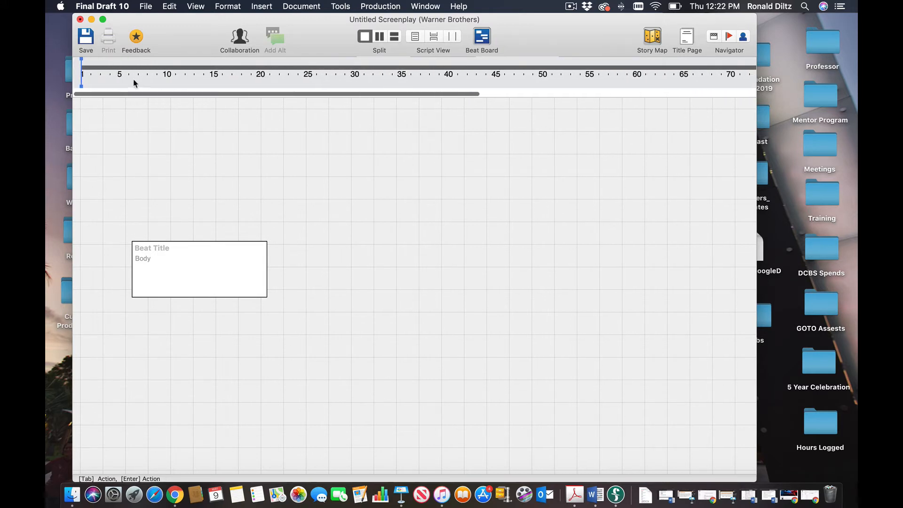
scroll(596, 64, "right", 10)
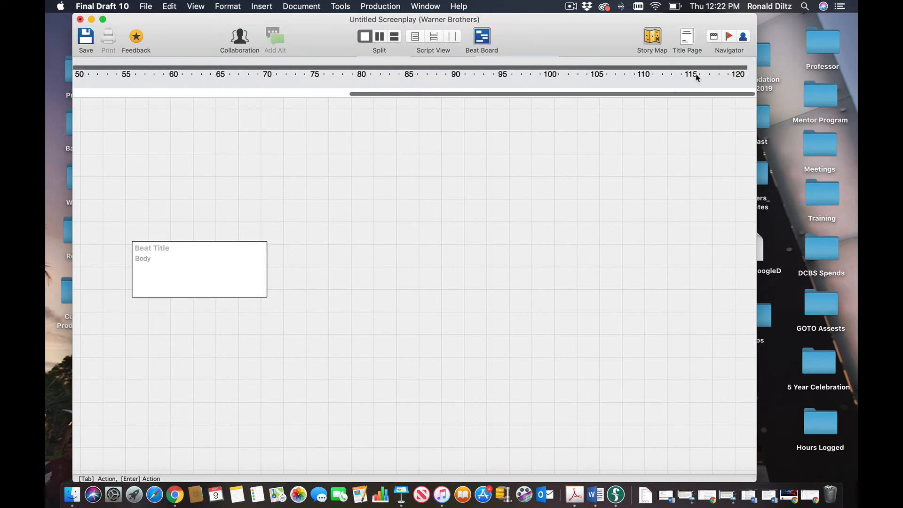
scroll(177, 80, "left", 10)
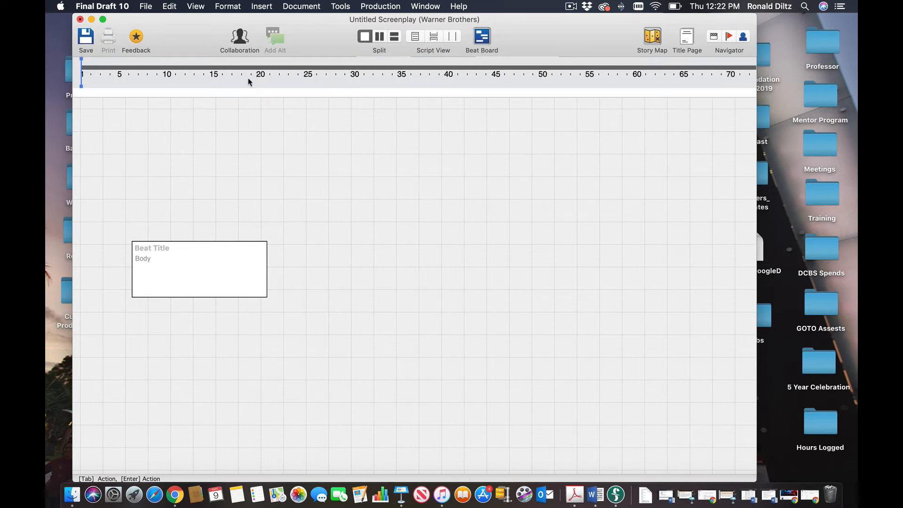
- Open the title page and examine its placeholders, highlighting the company name, address and phone number block
left_click(688, 43)
scroll(302, 175, "down", 5)
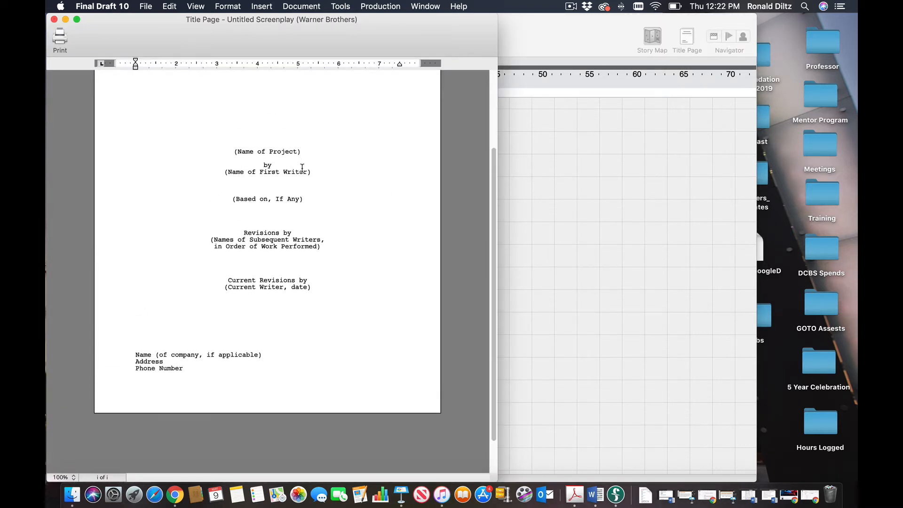
scroll(302, 168, "down", 2)
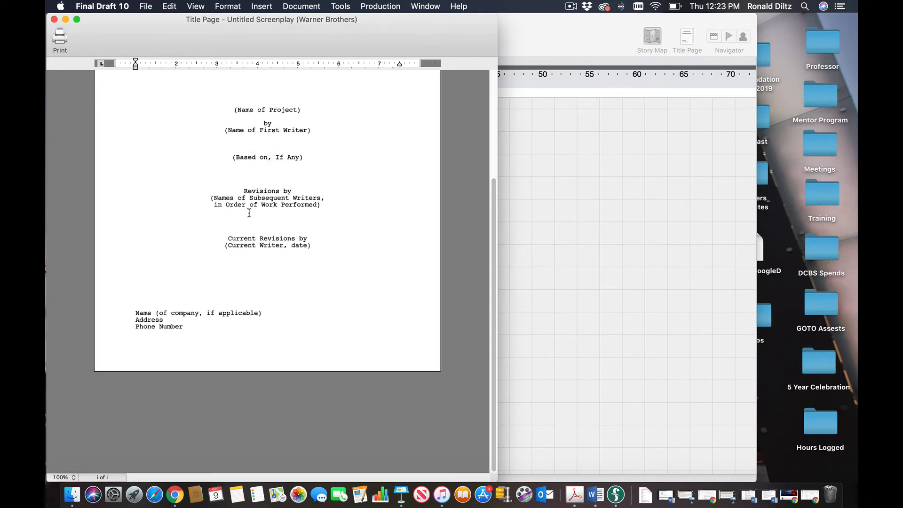
left_click_drag(134, 312, 204, 326)
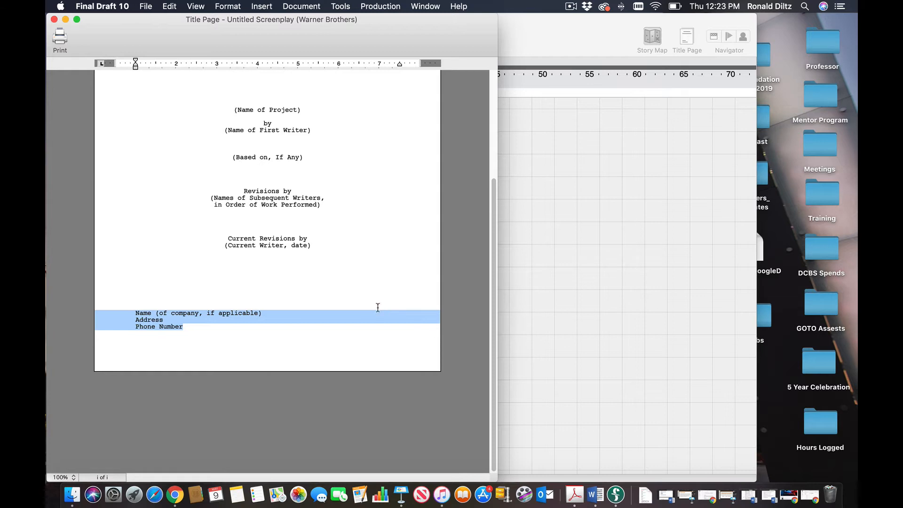
scroll(385, 310, "up", 5)
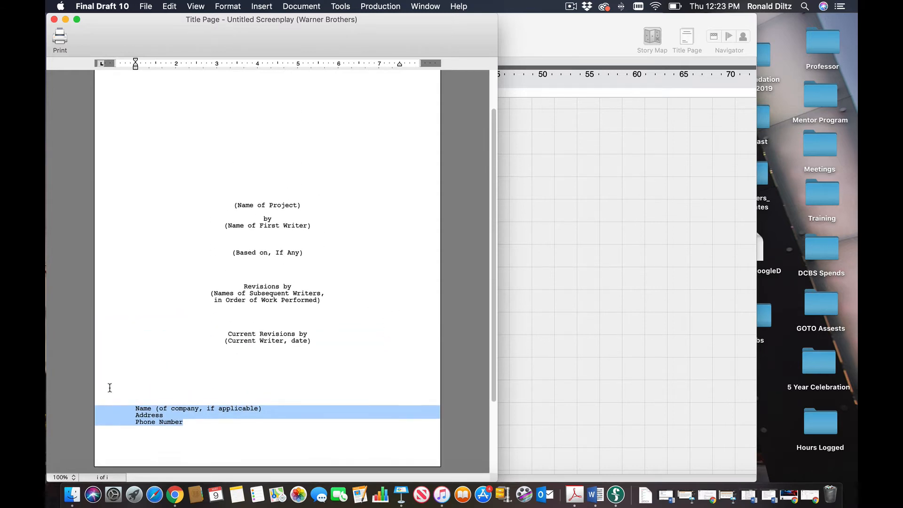
left_click_drag(132, 399, 212, 424)
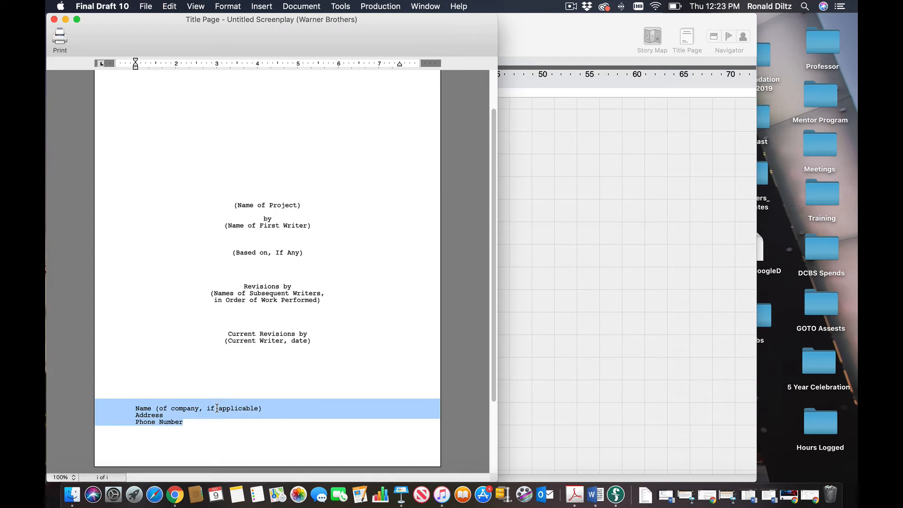
scroll(362, 402, "down", 2)
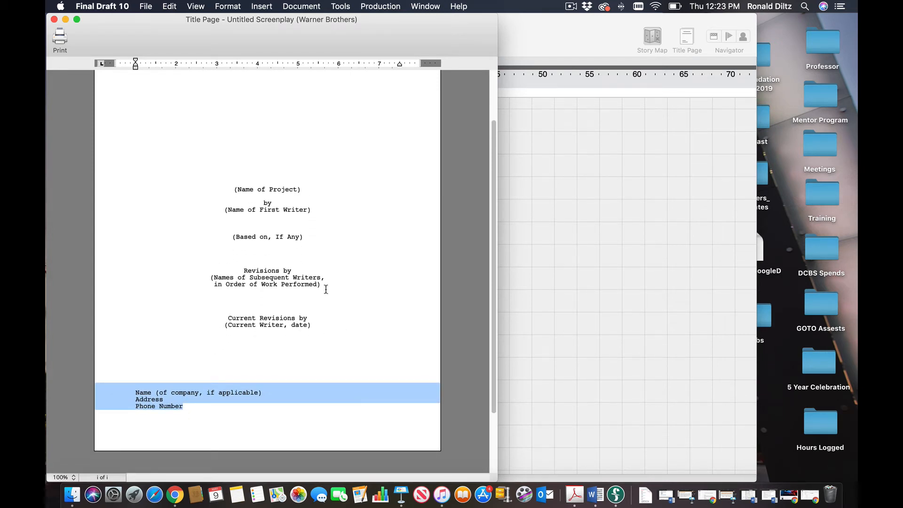
- Close the title page and look through the Navigator's Scenes, ScriptNotes and Characters lists
left_click(55, 19)
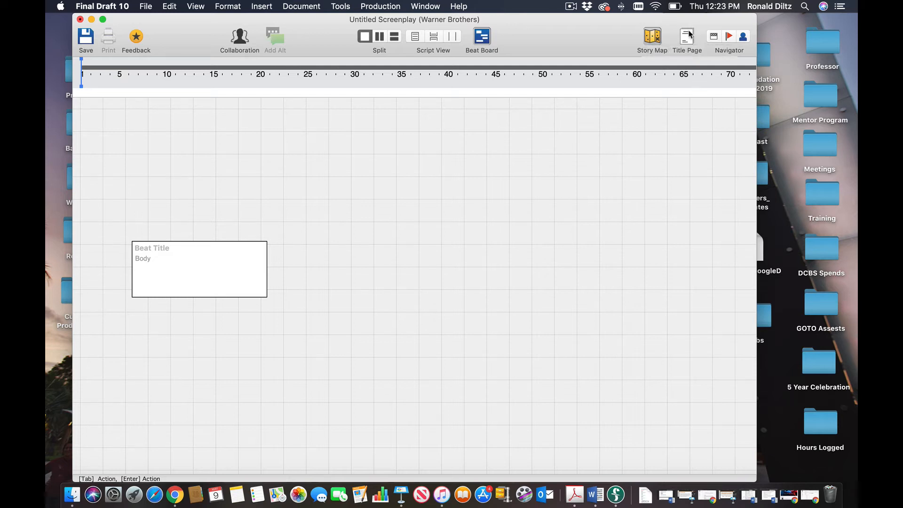
left_click(713, 37)
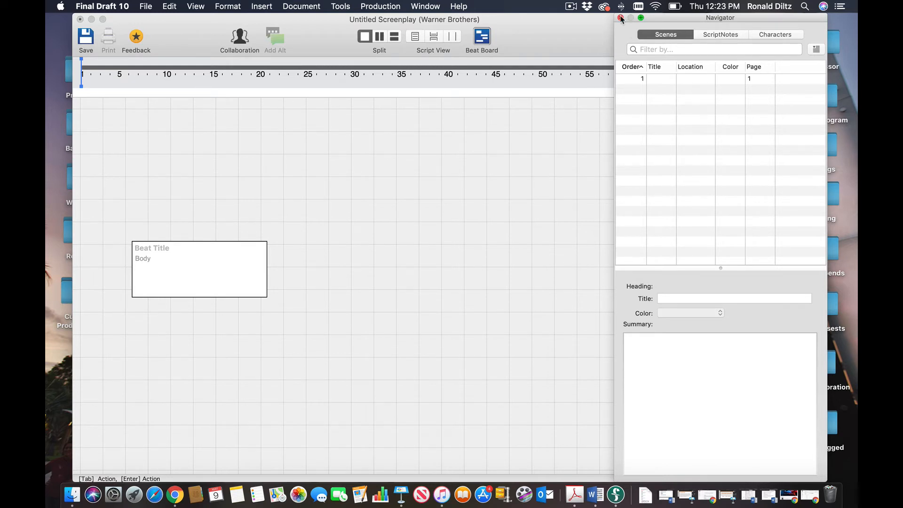
left_click(724, 35)
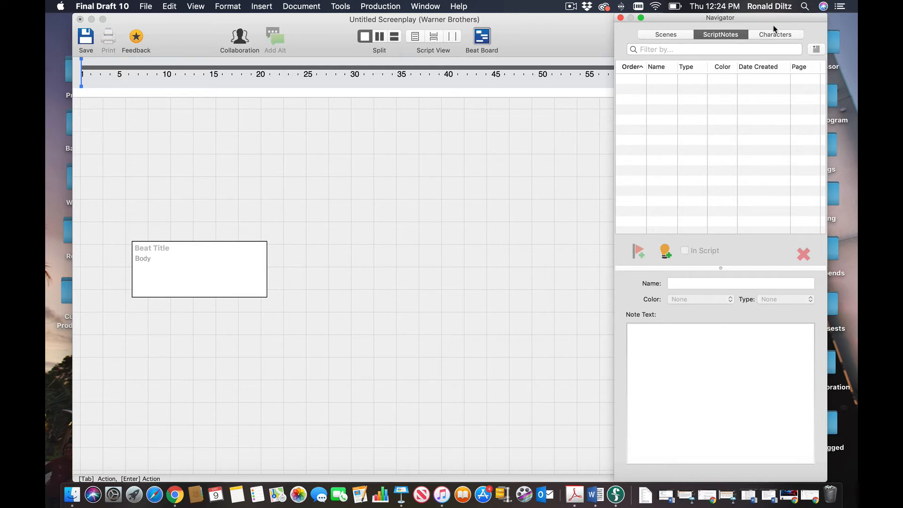
left_click(620, 18)
left_click(744, 37)
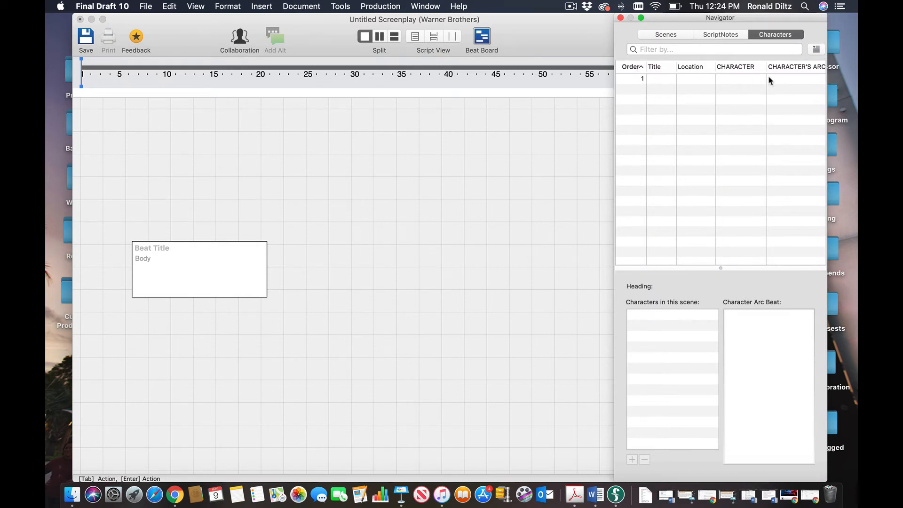
scroll(735, 111, "down", 1)
scroll(735, 110, "up", 1)
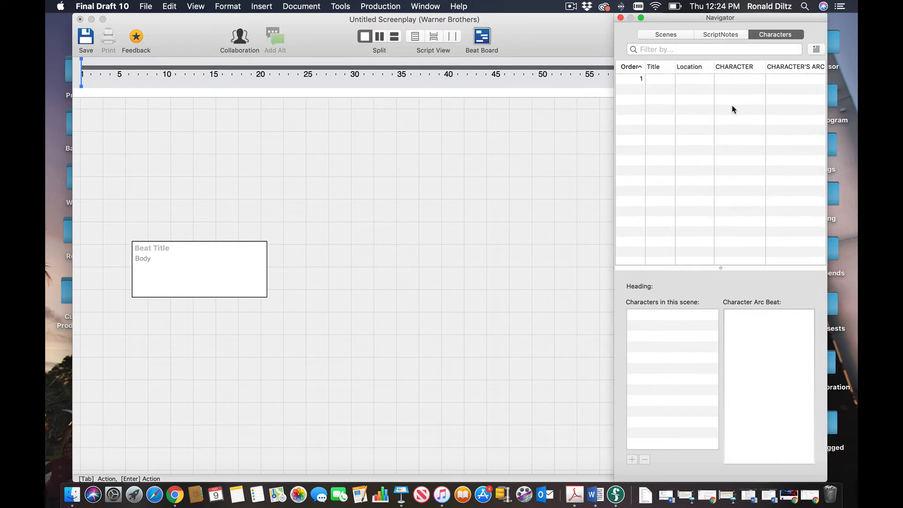
left_click(620, 18)
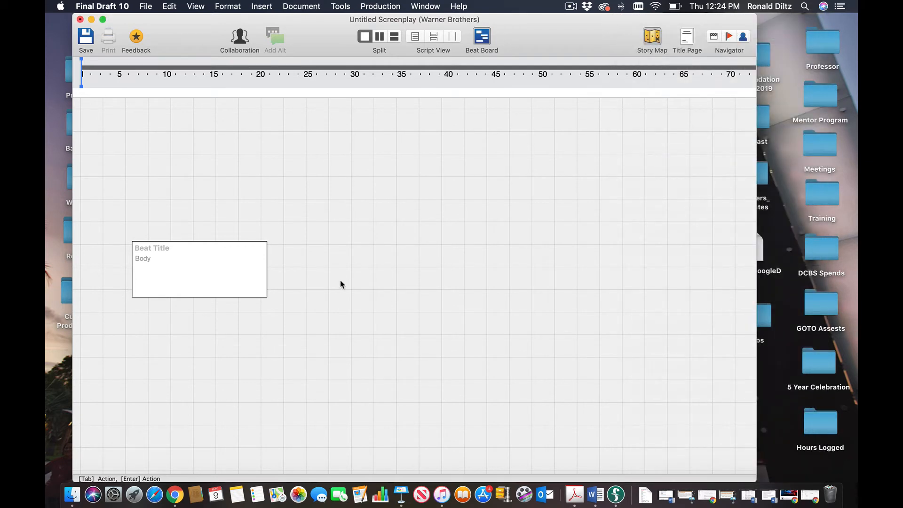
- Return to the script in Normal View, zoom it to 200% and widen the window to fit the enlarged page
left_click(414, 37)
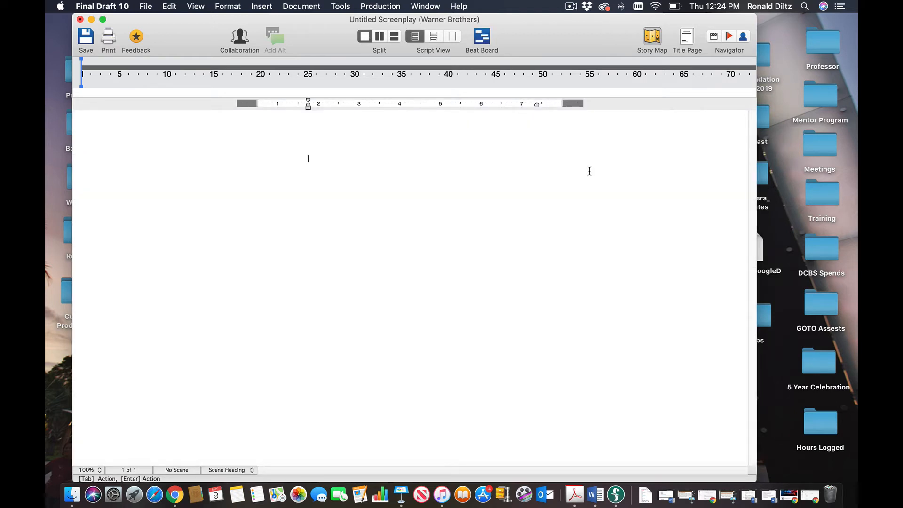
left_click(98, 470)
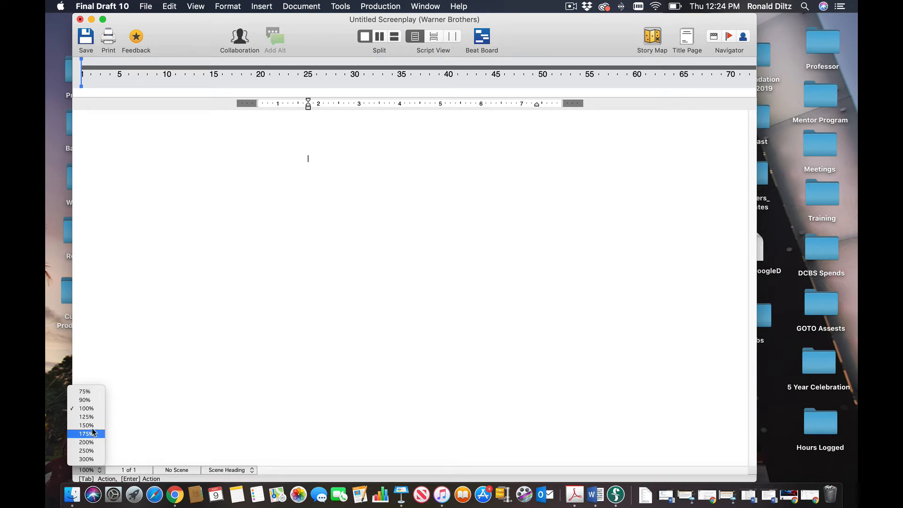
left_click(91, 442)
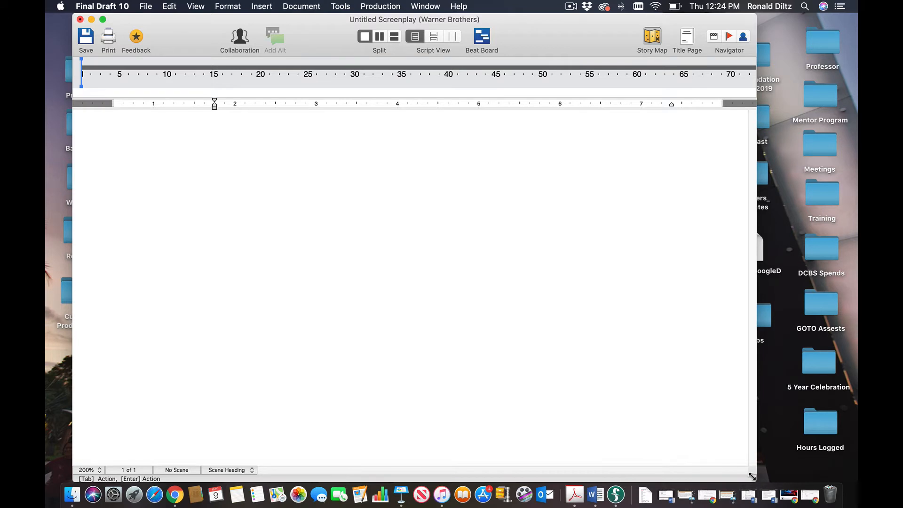
left_click_drag(755, 480, 856, 480)
left_click_drag(202, 22, 170, 22)
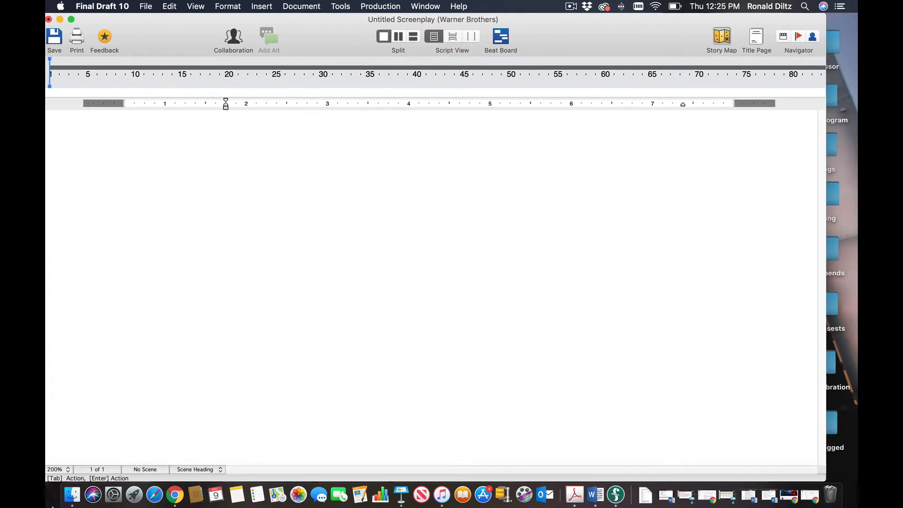
- Try full screen mode by starting a scene heading with "INT." there, and exit full screen
left_click(145, 5)
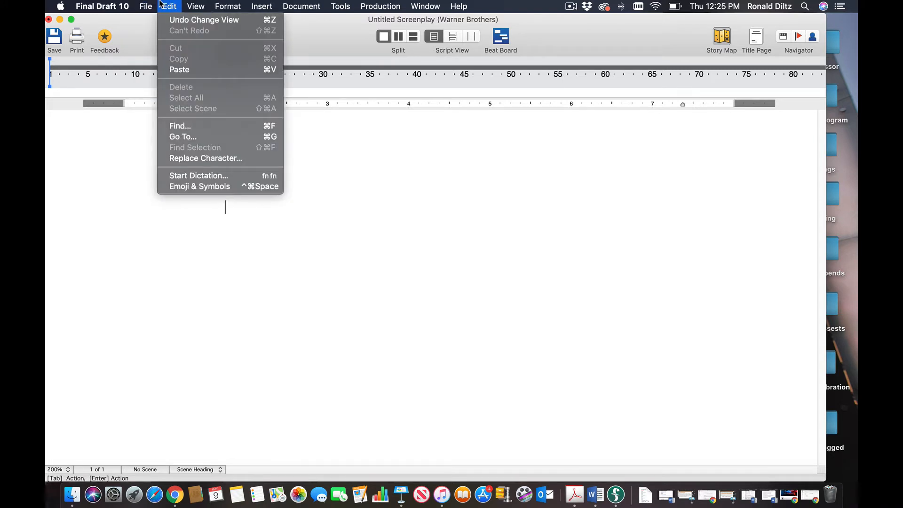
mouse_move(198, 6)
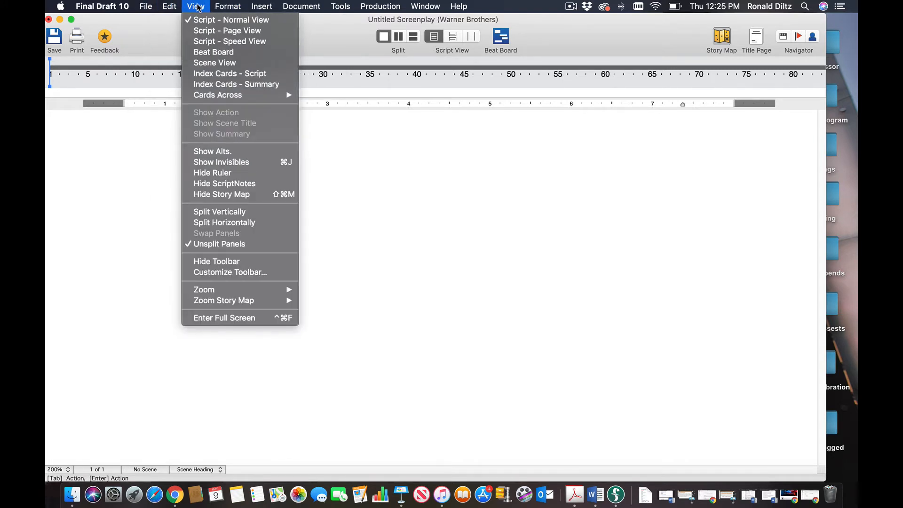
left_click(212, 317)
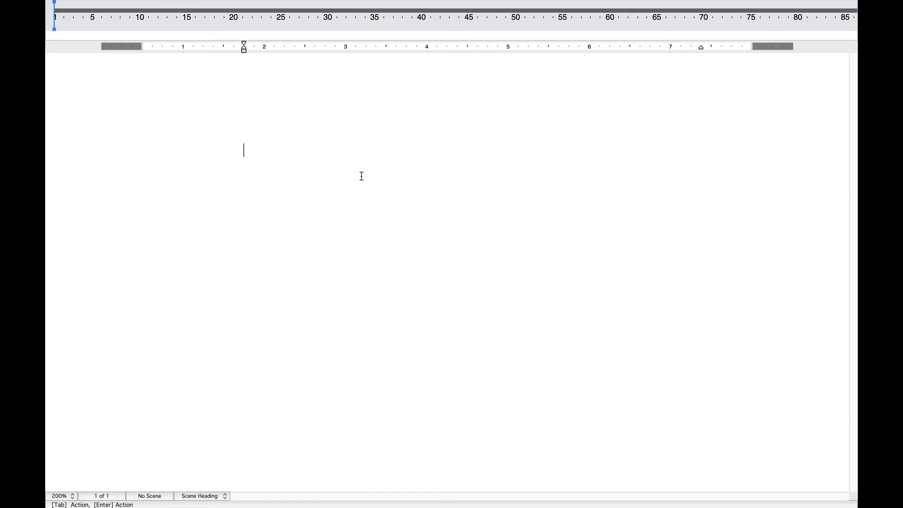
type("INT.")
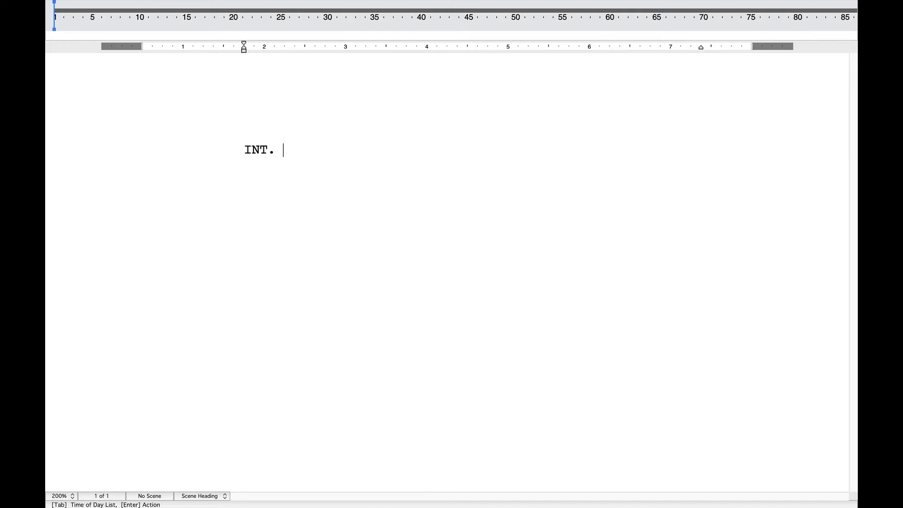
mouse_move(145, 2)
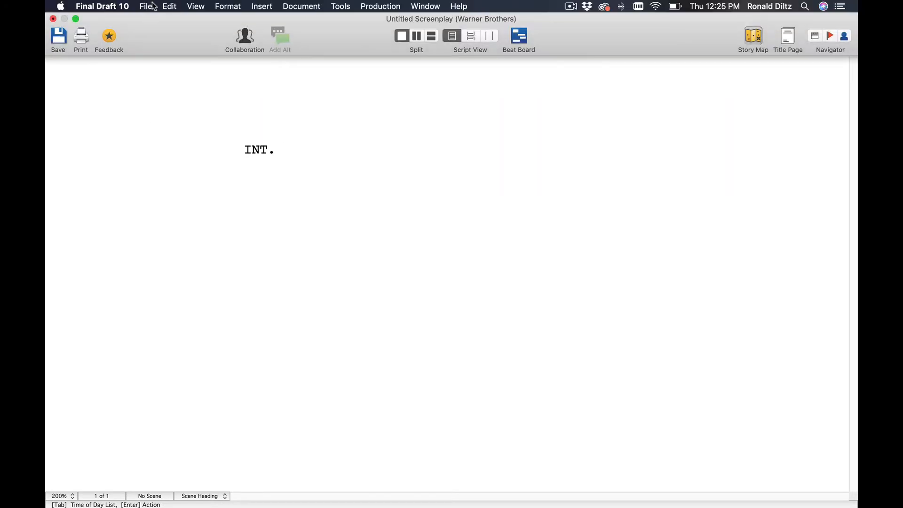
left_click(189, 6)
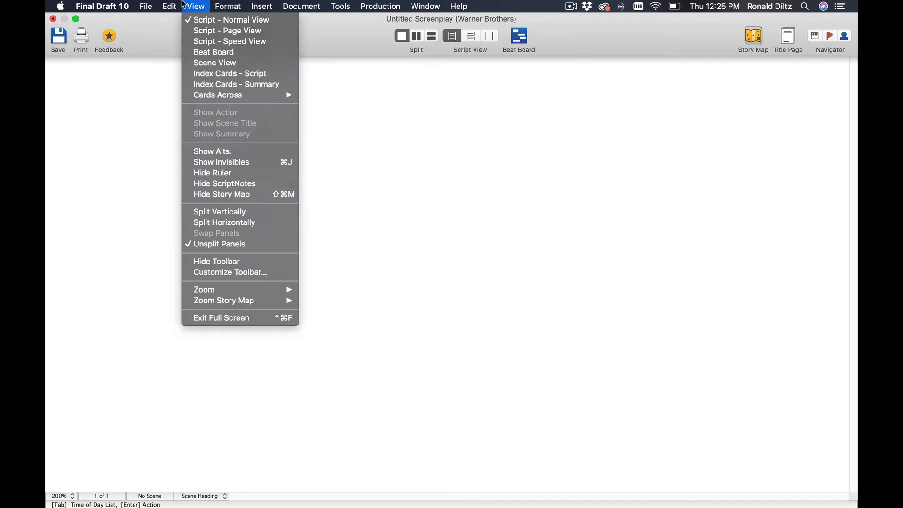
left_click(212, 318)
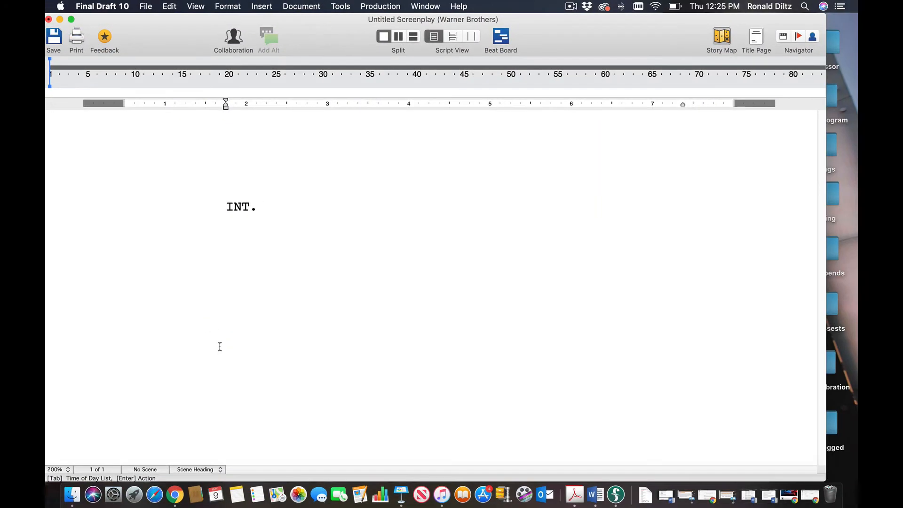
- Examine the Search options for going to a page, finding and replacing text, and going to a scene
left_click(96, 470)
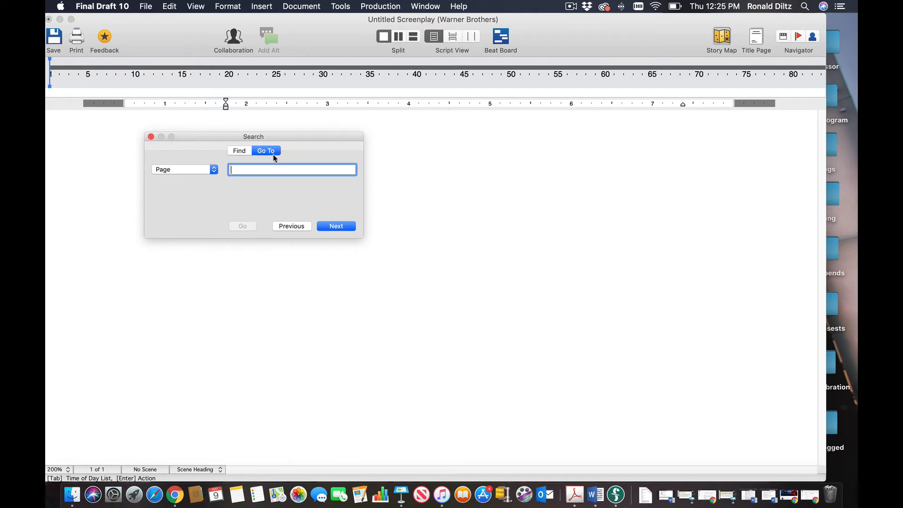
left_click(234, 154)
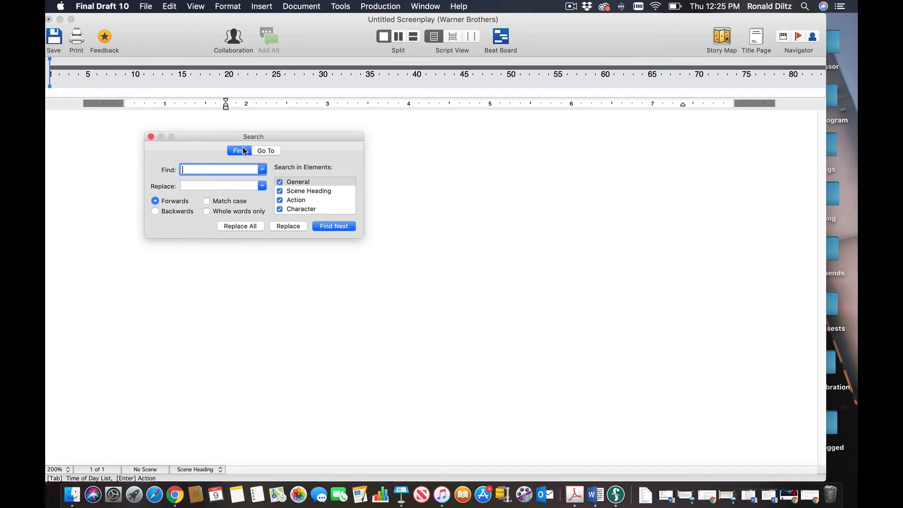
left_click(150, 136)
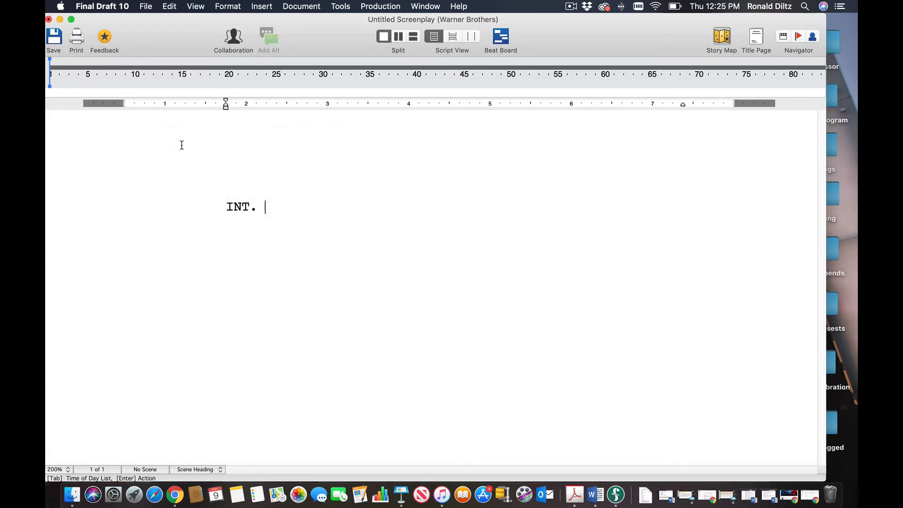
left_click(154, 466)
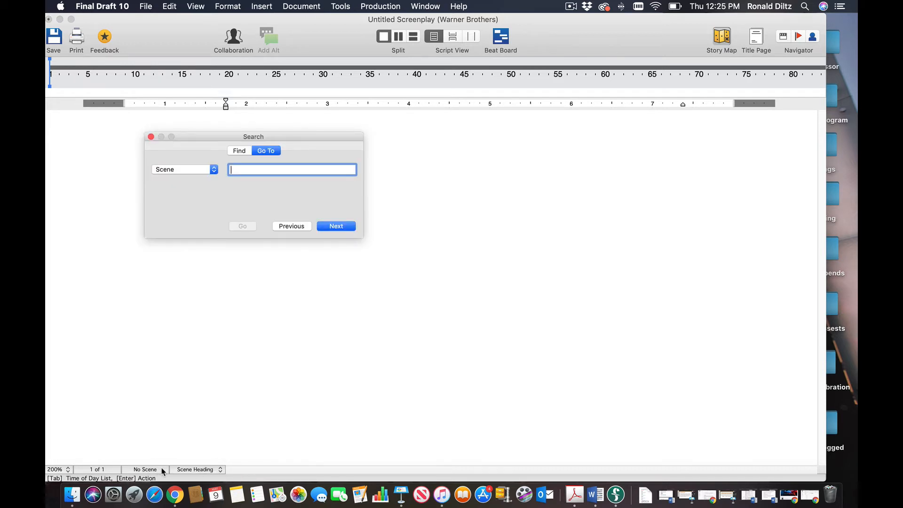
left_click(151, 137)
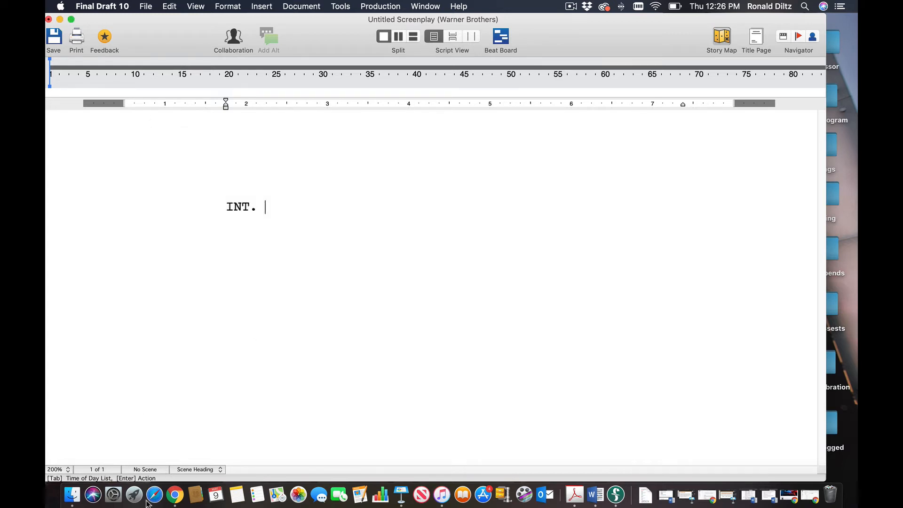
- Keep the line as a Scene Heading, retype it as "INT." and add an "EXT." heading below it
left_click(200, 469)
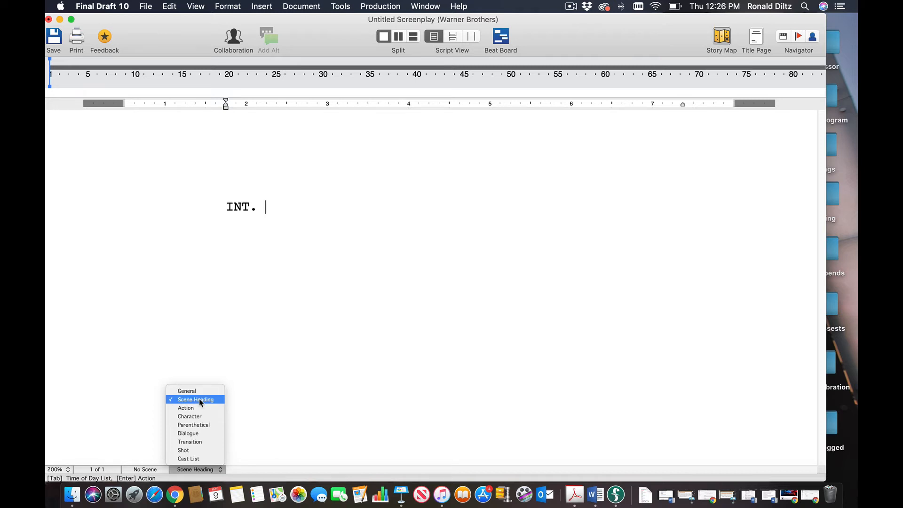
left_click(199, 399)
triple_click(235, 200)
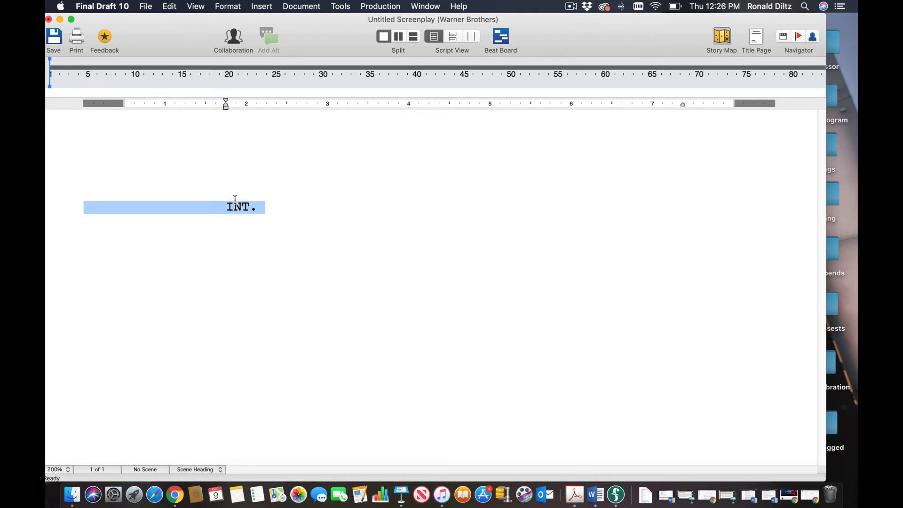
type("INT.")
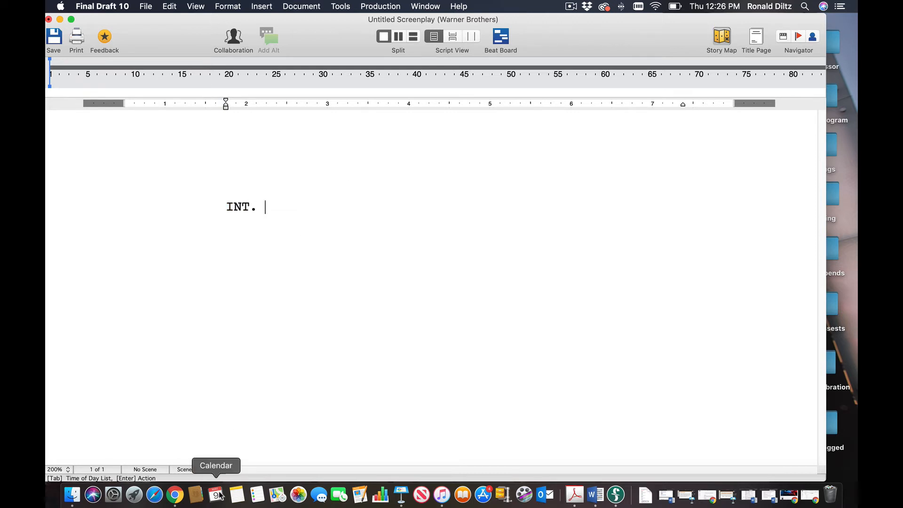
key("Return")
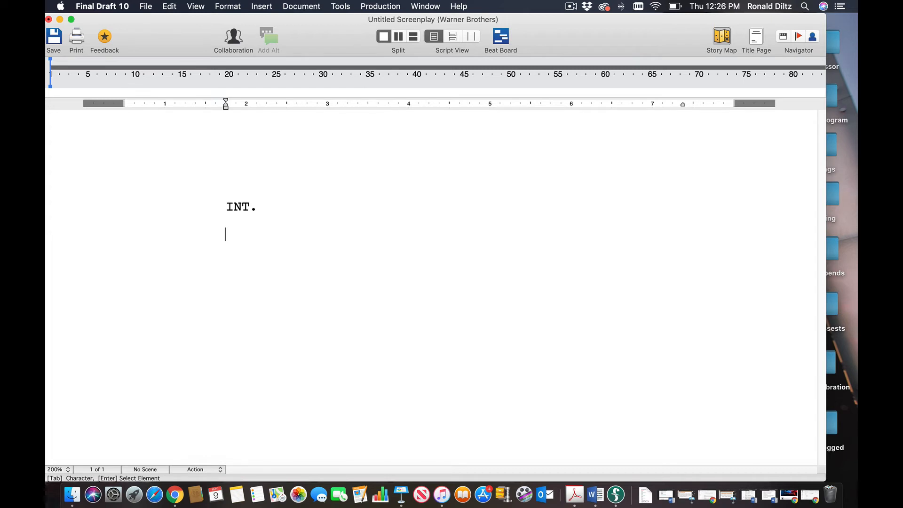
type("EXT.")
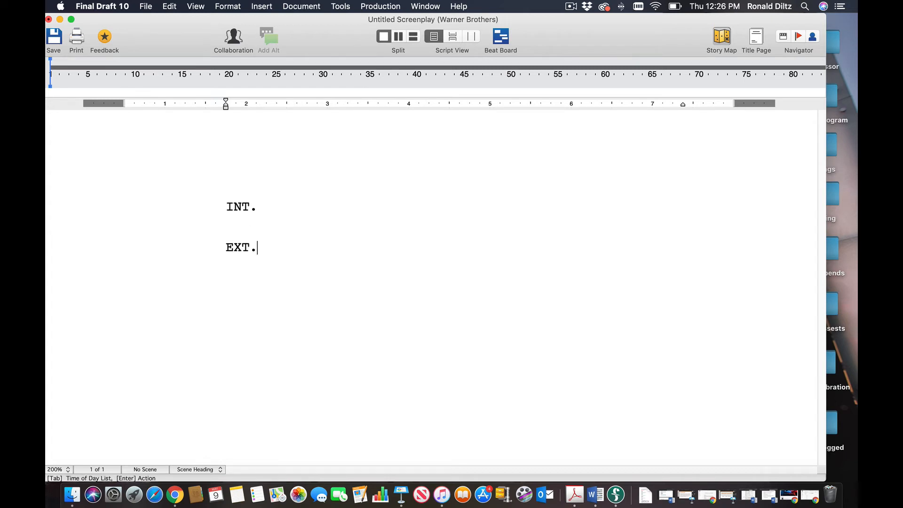
- Delete the "EXT." heading and the "INT." heading above it, leaving the script page empty
left_click(210, 469)
left_click(308, 252)
left_click_drag(267, 243, 210, 242)
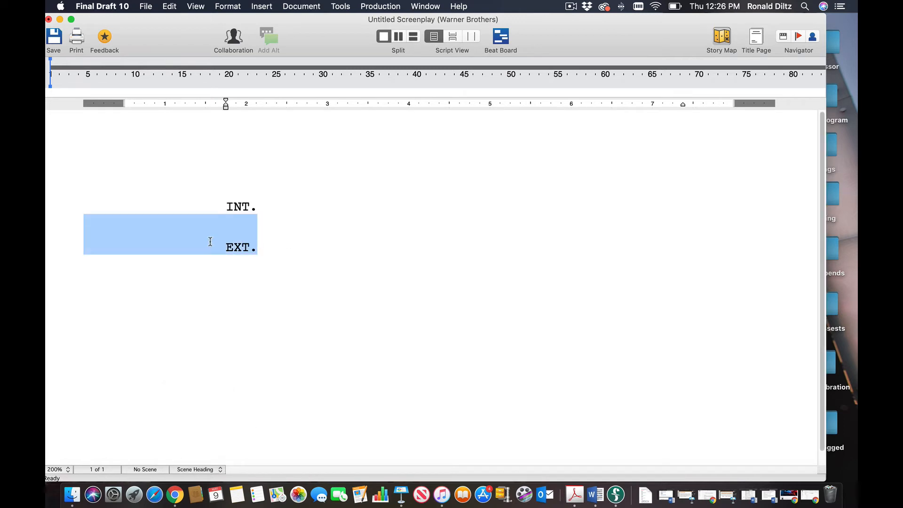
key("BackSpace")
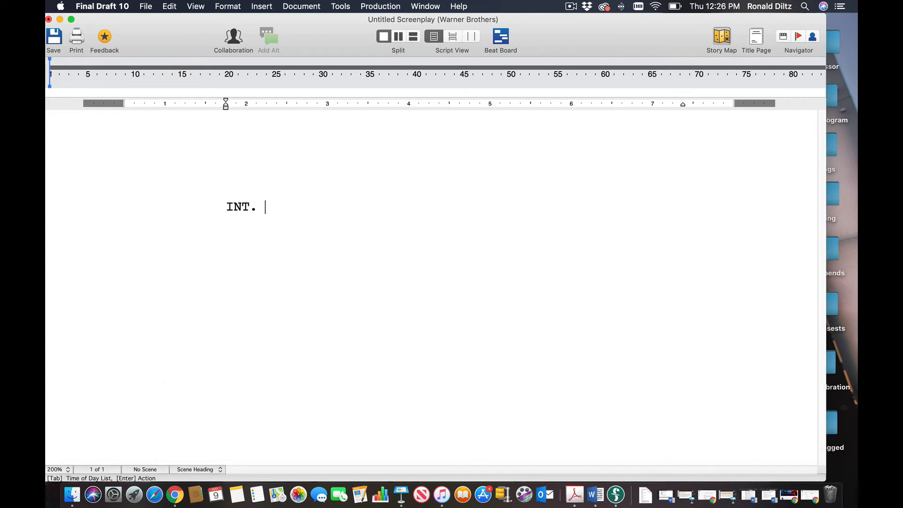
key("BackSpace")
key("BackSpace")
key("BackSpace")
key("BackSpace")
key("BackSpace")
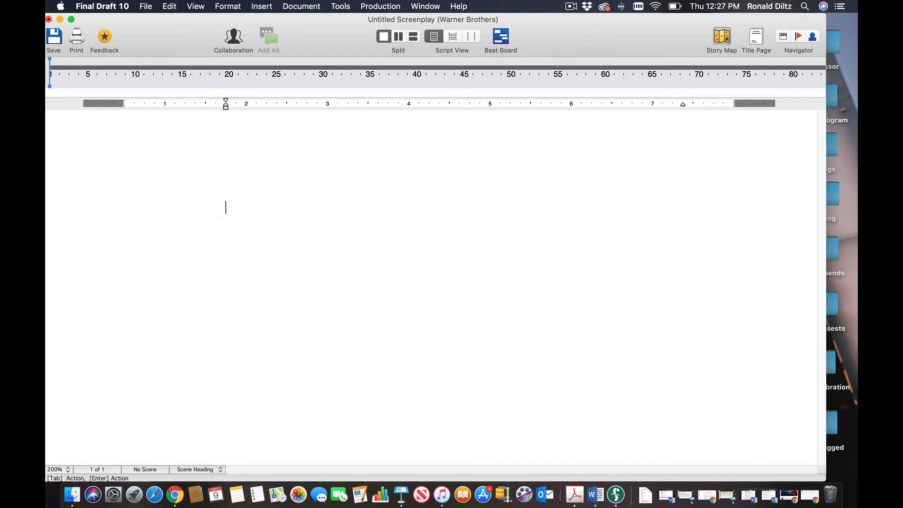
- Write the scene heading "INT. PARK - DAY", accepting the suggested time of day, and start a new line below it
type("INT. ")
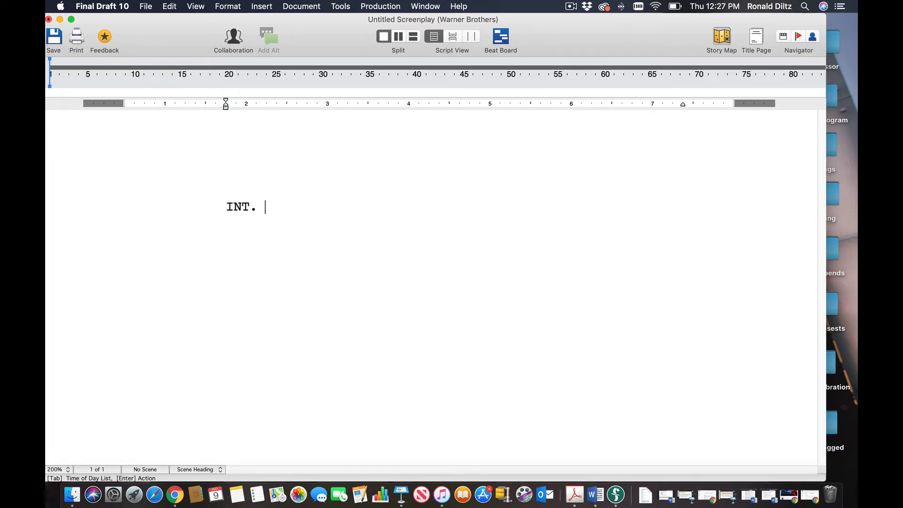
type("PARK - D")
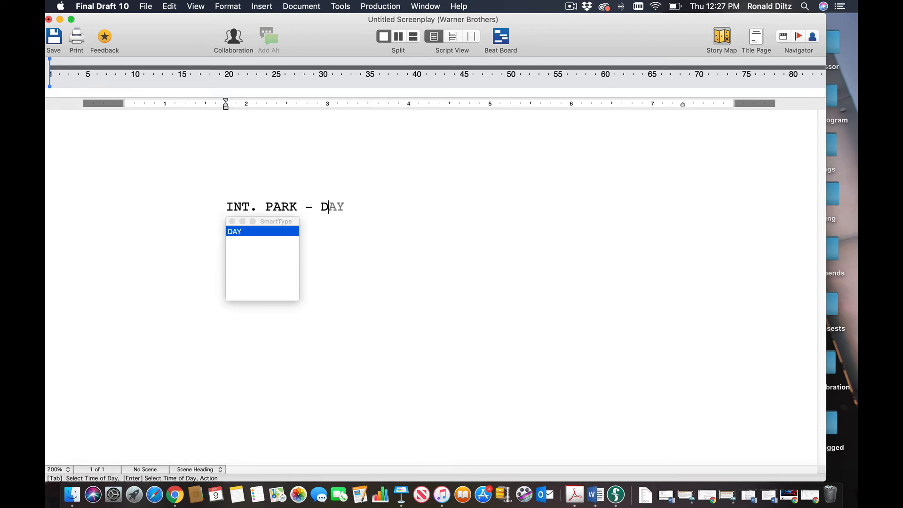
key("Return")
key("Return")
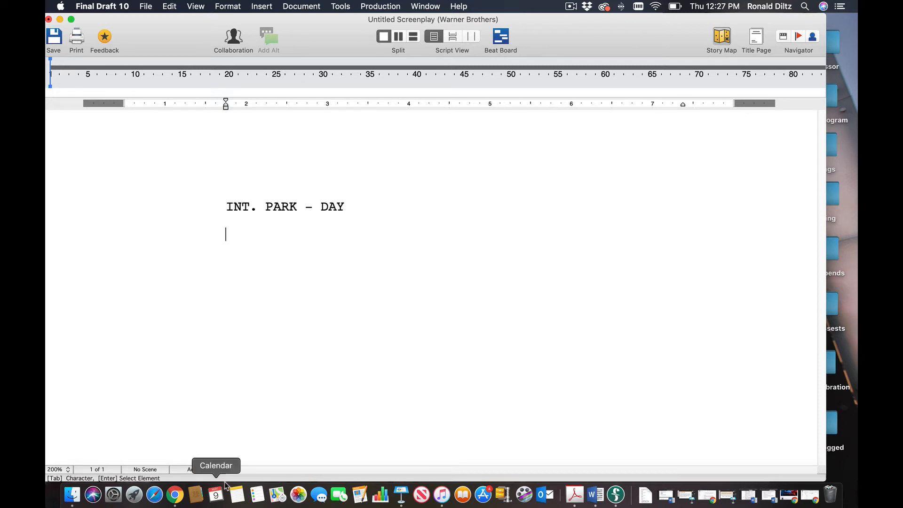
- Set the new line's element to Scene Heading and select "INT" in the park heading
left_click(218, 467)
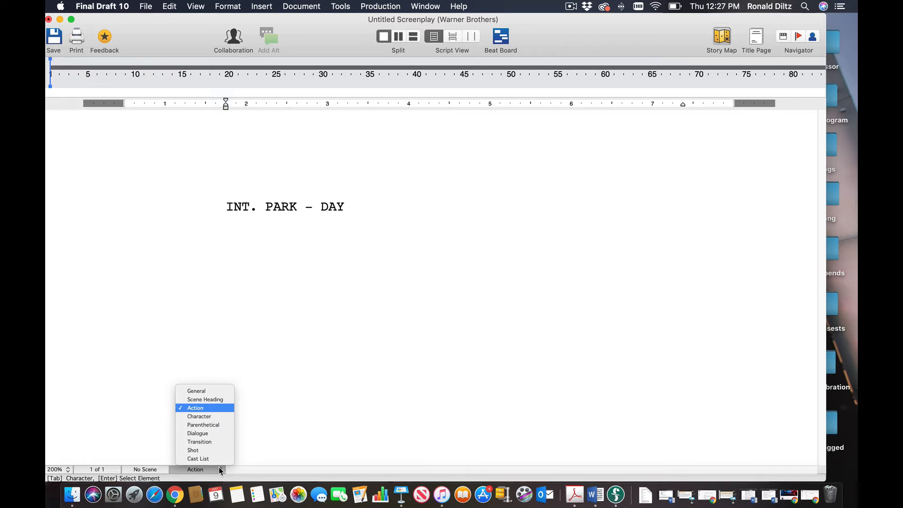
left_click(217, 400)
double_click(231, 206)
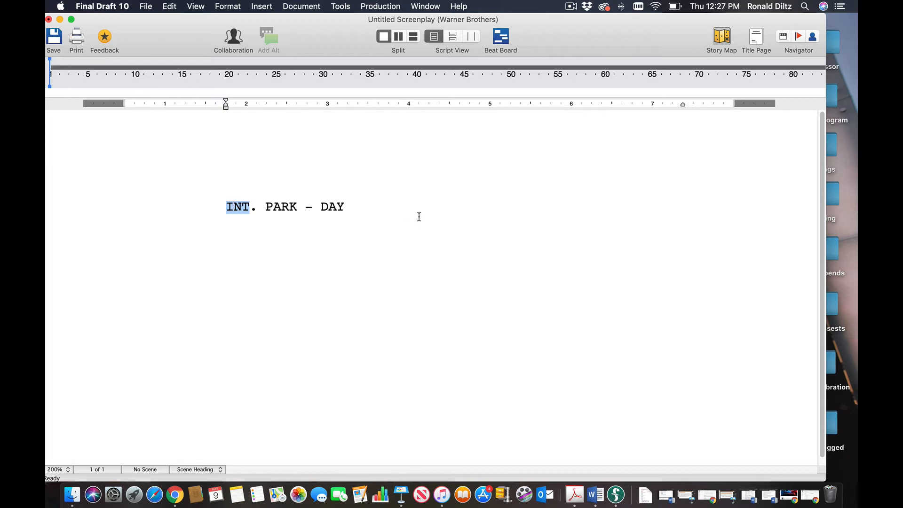
- Add a second scene heading starting with "EXT." below the "INT. PARK - DAY" heading
left_click(413, 195)
key("Return")
key("Return")
type("EXT.")
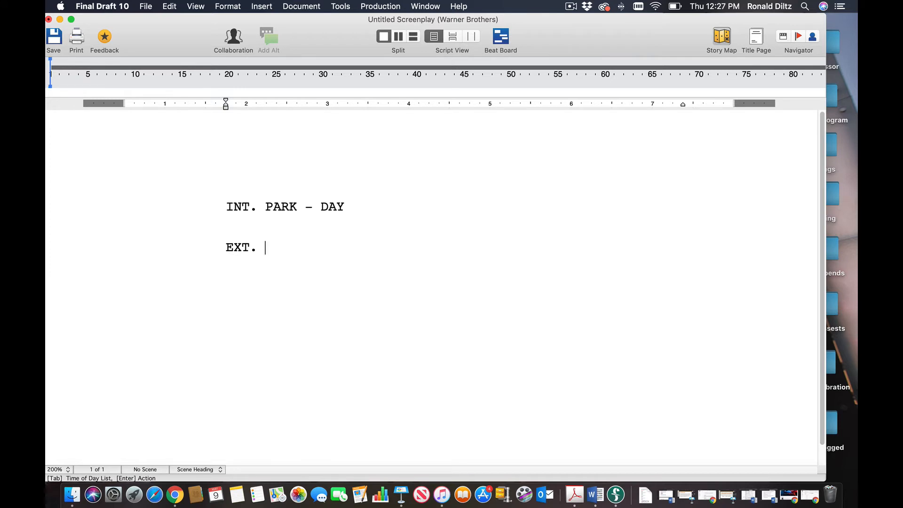
- Examine the parts of the "INT. PARK - DAY" heading one by one: the "INT." prefix, the location and the time of day
left_click(281, 207)
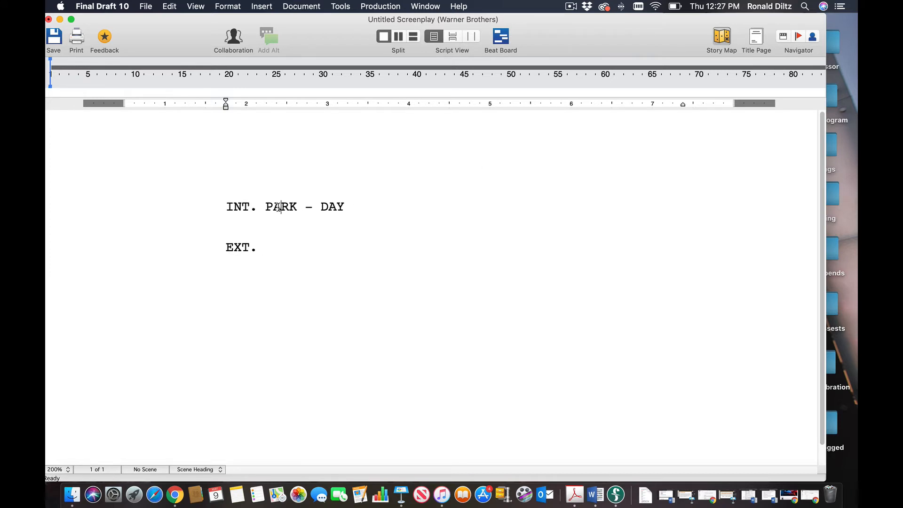
double_click(281, 206)
double_click(254, 208)
left_click_drag(226, 207, 256, 203)
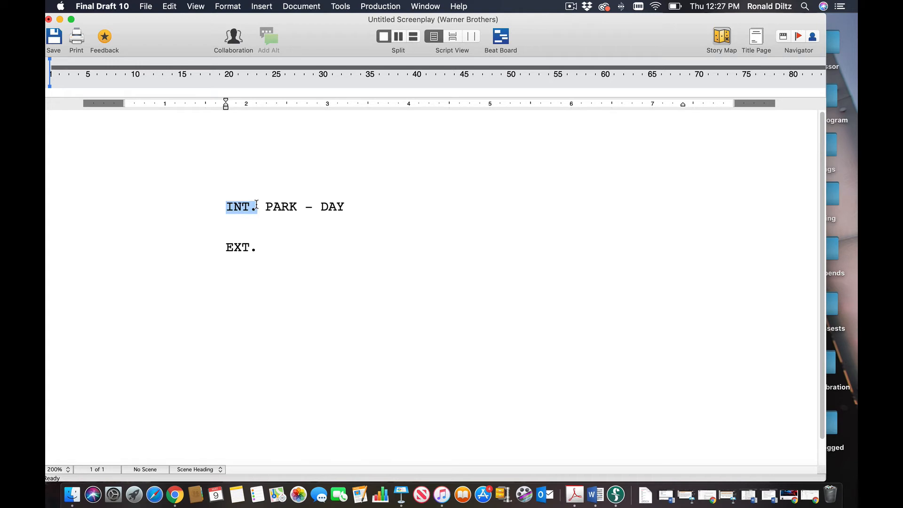
scroll(256, 205, "down", 1)
left_click(269, 198)
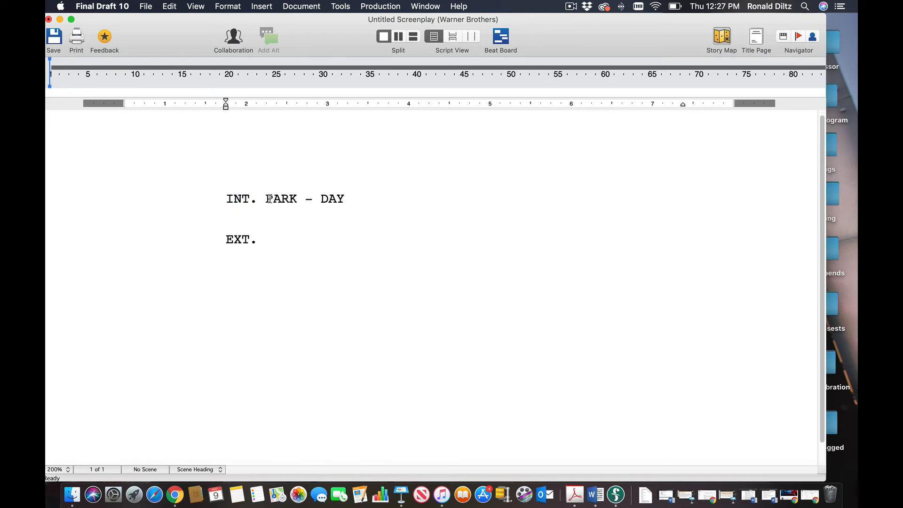
double_click(269, 199)
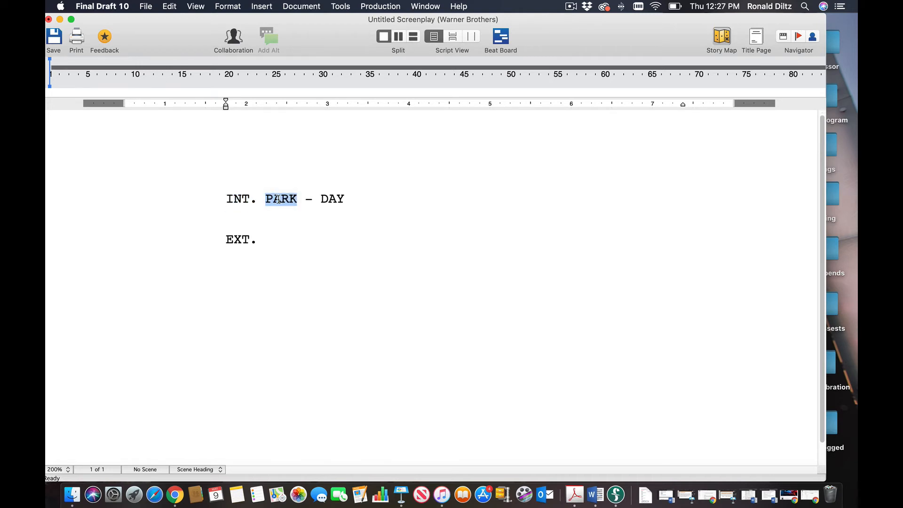
double_click(278, 199)
left_click(278, 240)
double_click(277, 191)
left_click(306, 198)
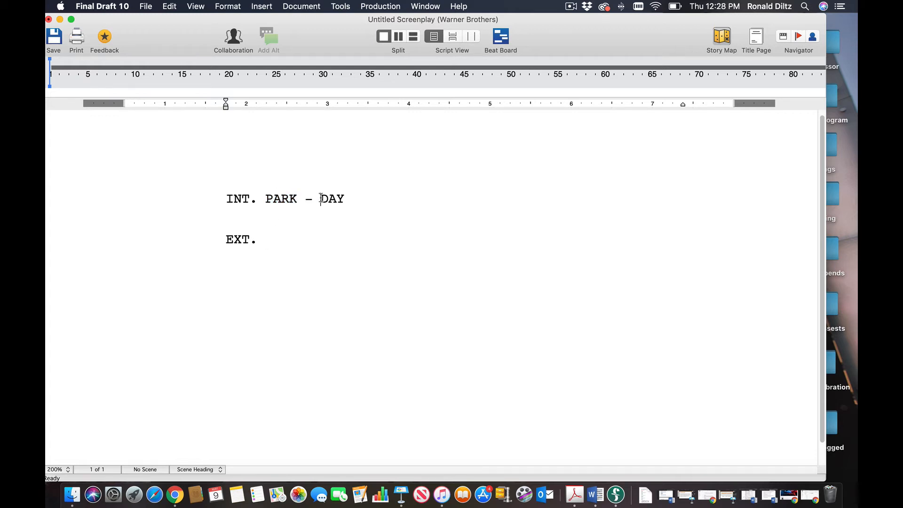
double_click(324, 198)
scroll(282, 235, "down", 1)
- Complete the second scene heading as "EXT. PARK - NIGHT", accepting the suggested time of day
double_click(282, 234)
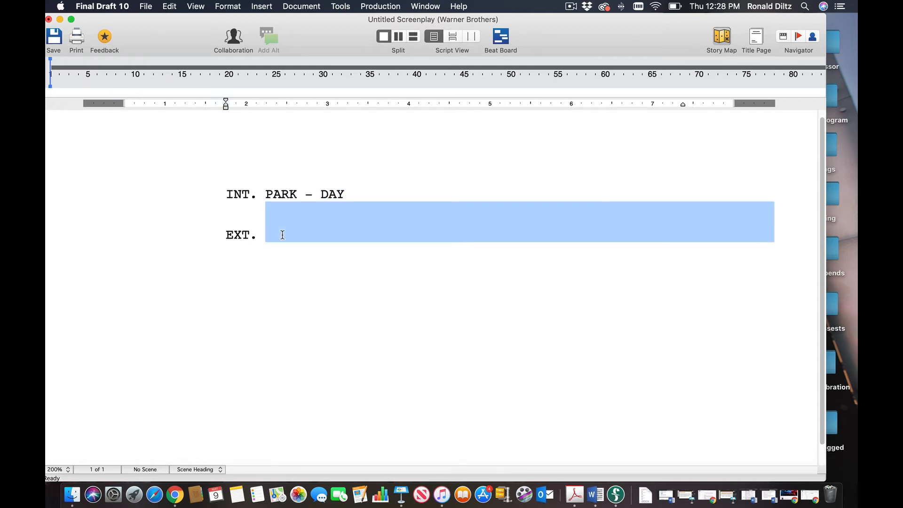
left_click(296, 235)
type("PAR")
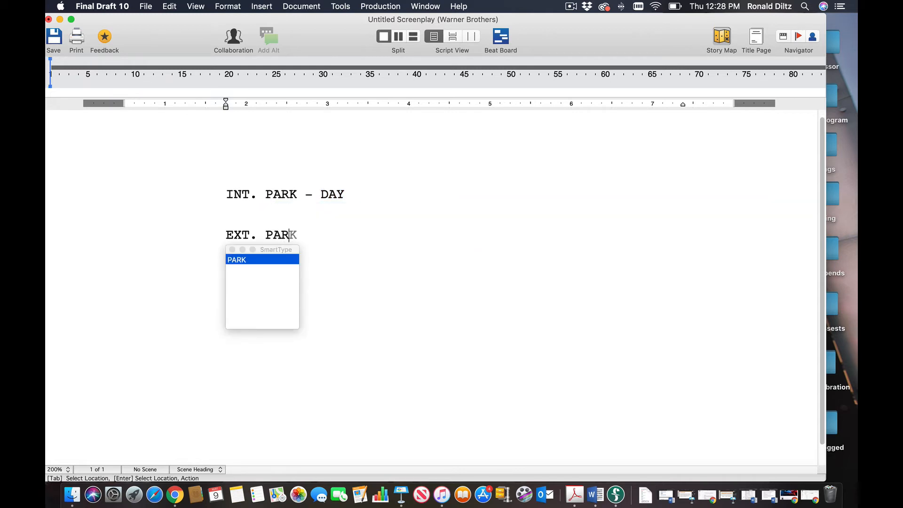
type("K - NIG")
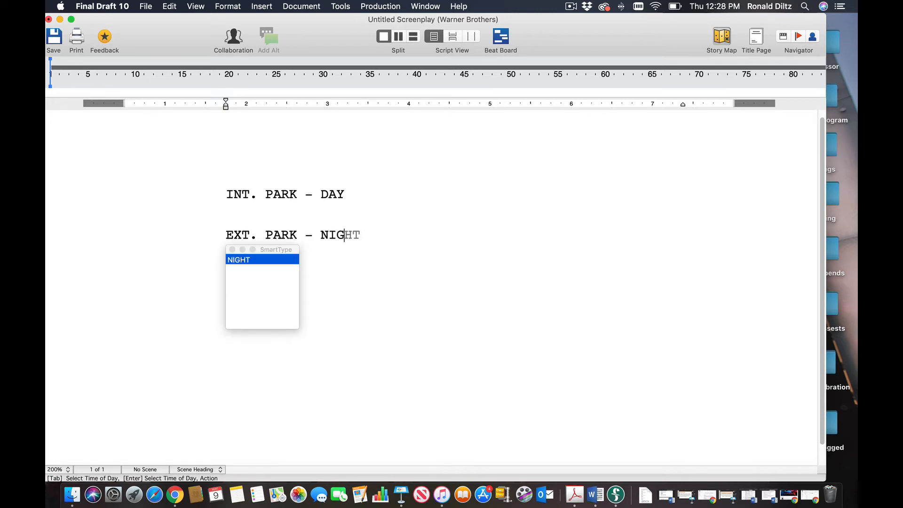
key("Return")
- Start an Action line below the "EXT. PARK - NIGHT" heading and dismiss the list of elements
key("Return")
key("Return")
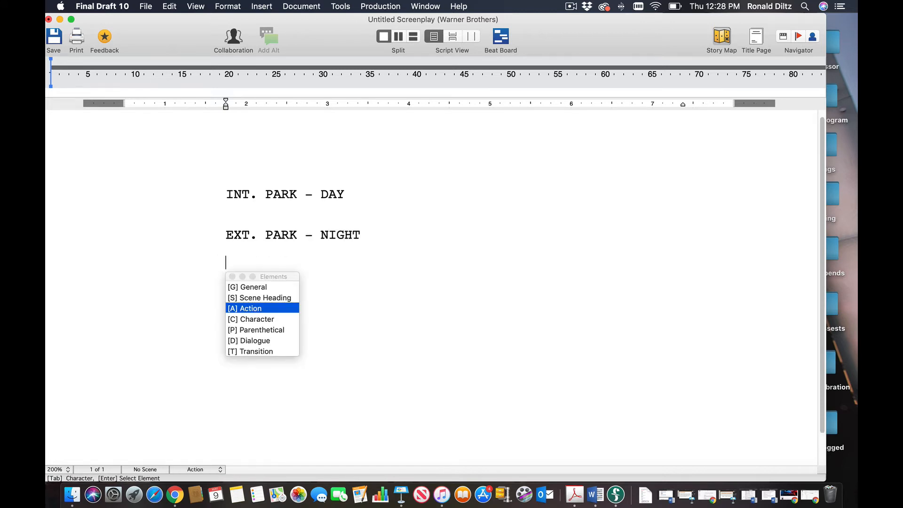
type("`")
key("BackSpace")
key("BackSpace")
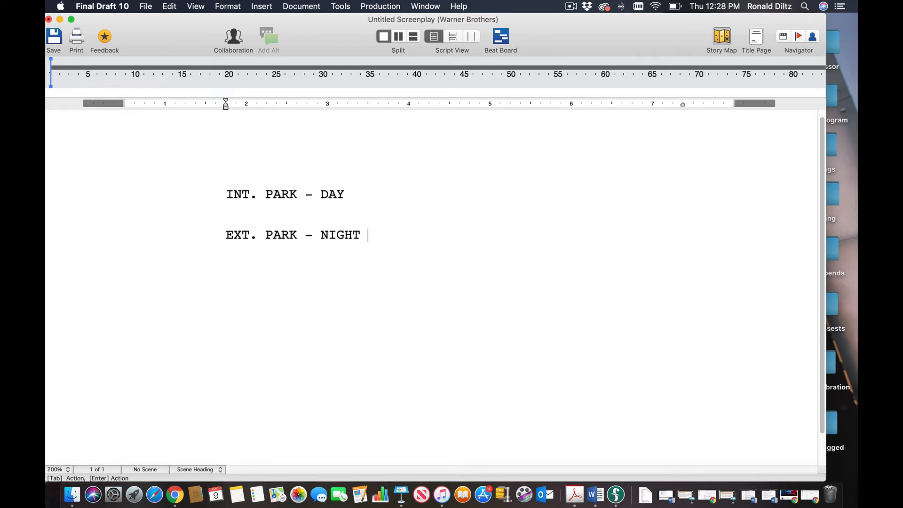
key("Return")
key("Return")
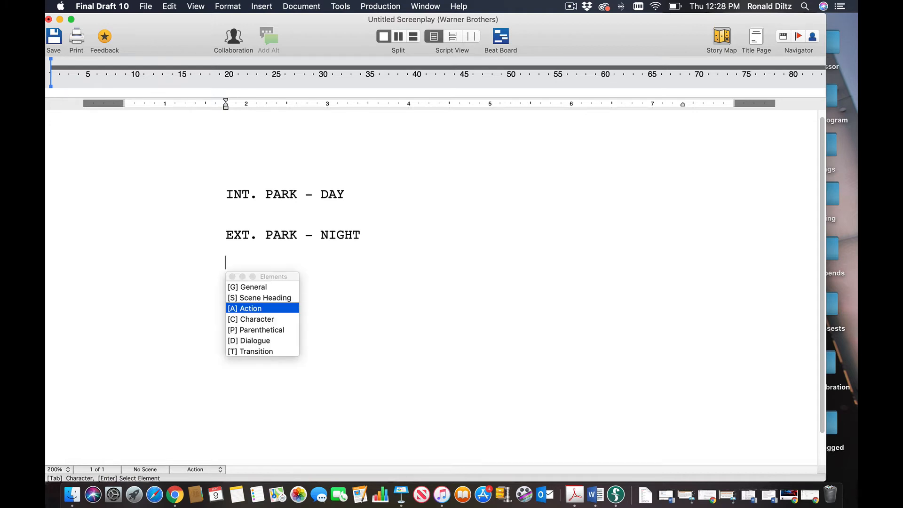
key("Escape")
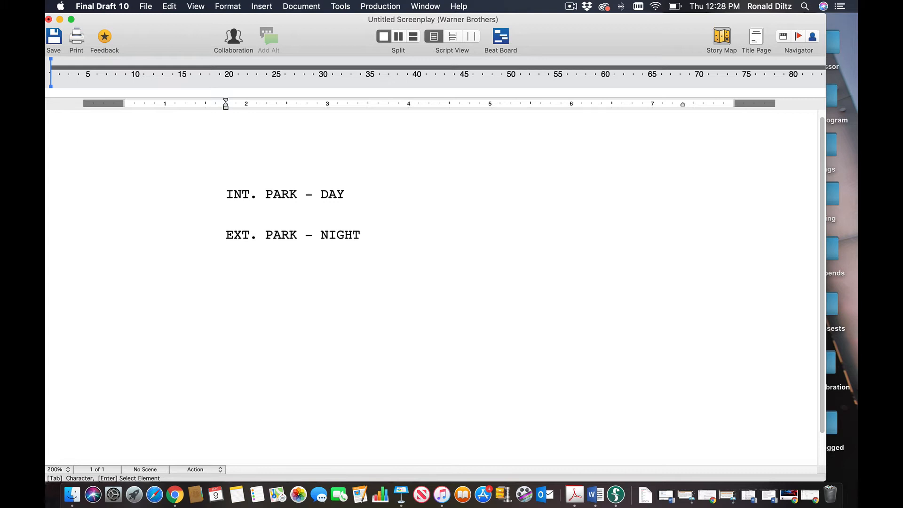
- Compare the "INT. PARK - DAY" and "EXT. PARK - NIGHT" scene headings, highlighting their prefixes
double_click(230, 194)
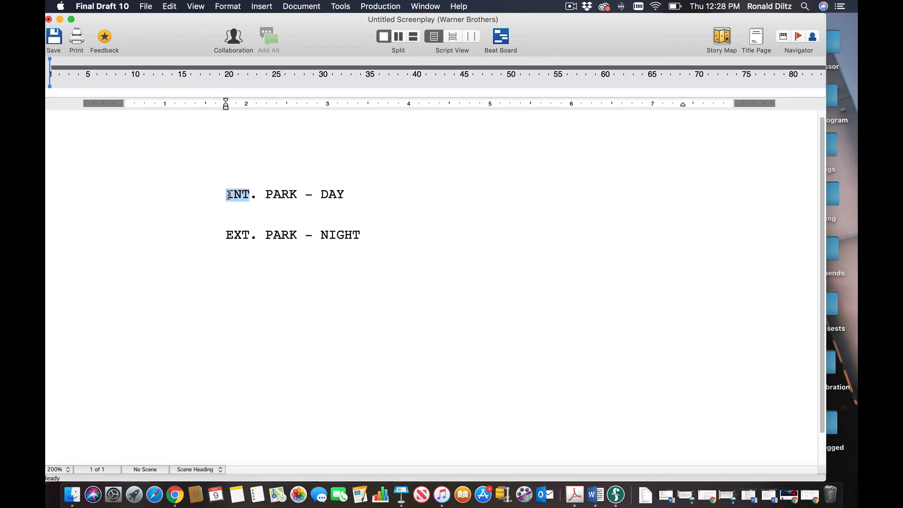
double_click(236, 235)
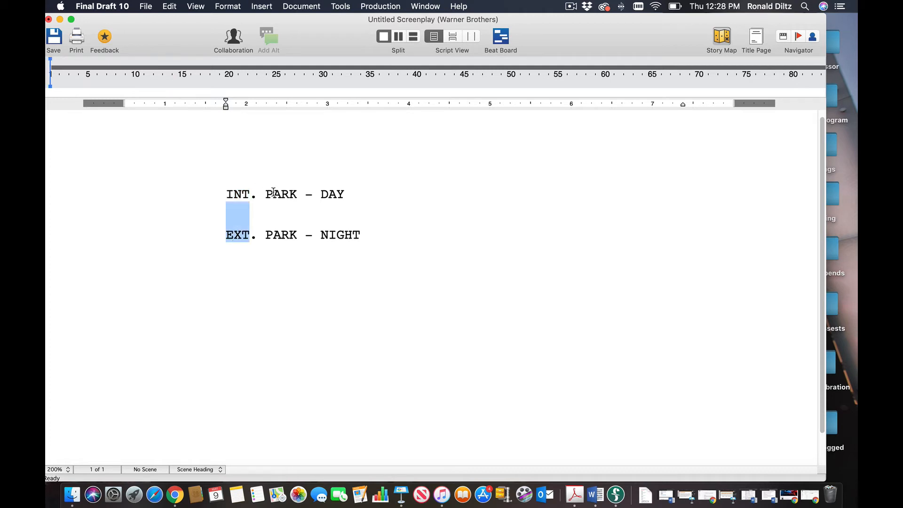
left_click(350, 193)
left_click(281, 193)
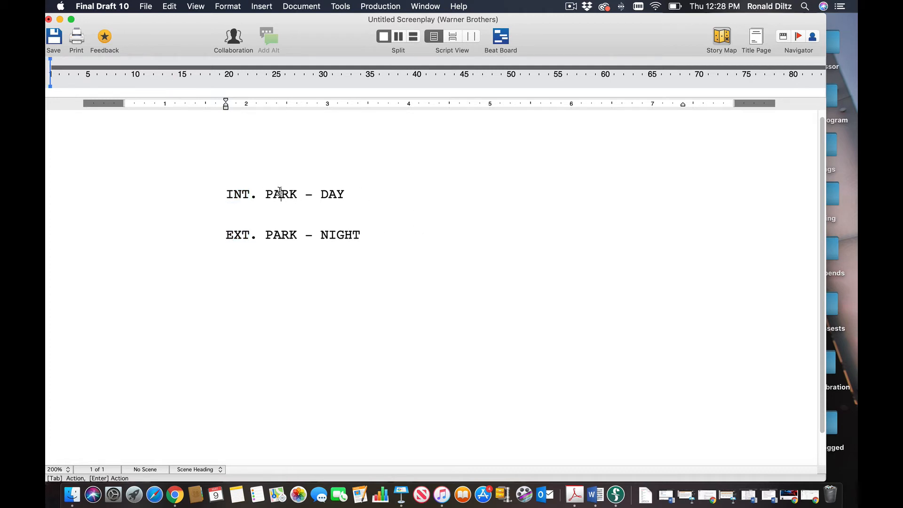
double_click(417, 239)
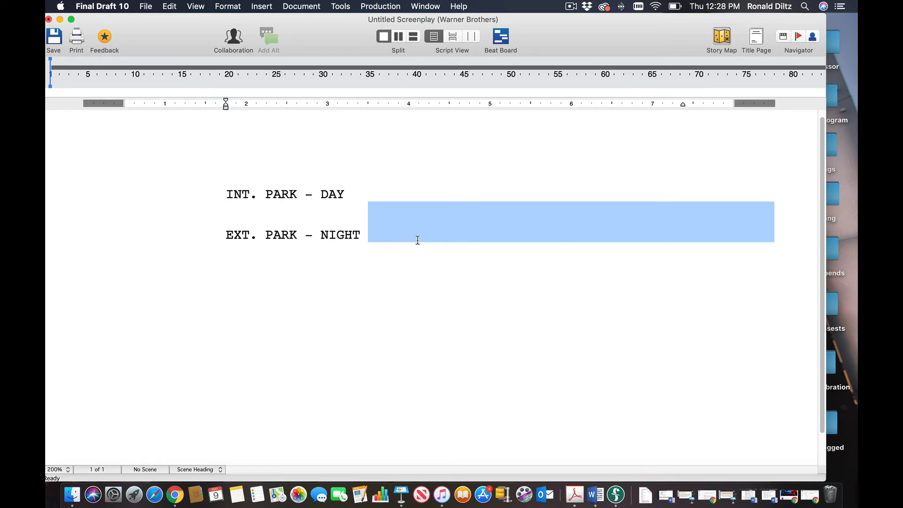
- View the available screenplay element types for the night heading and close the list without choosing one
left_click(192, 469)
left_click(201, 469)
left_click(209, 468)
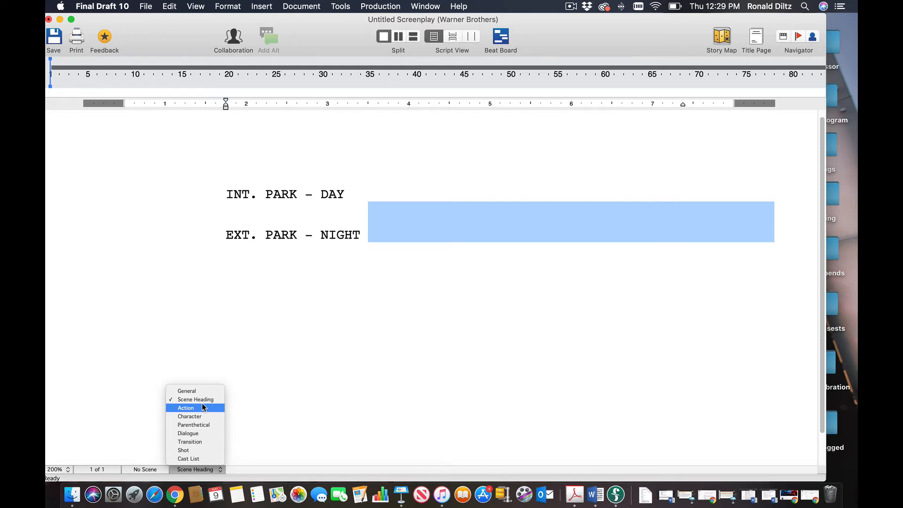
left_click(371, 290)
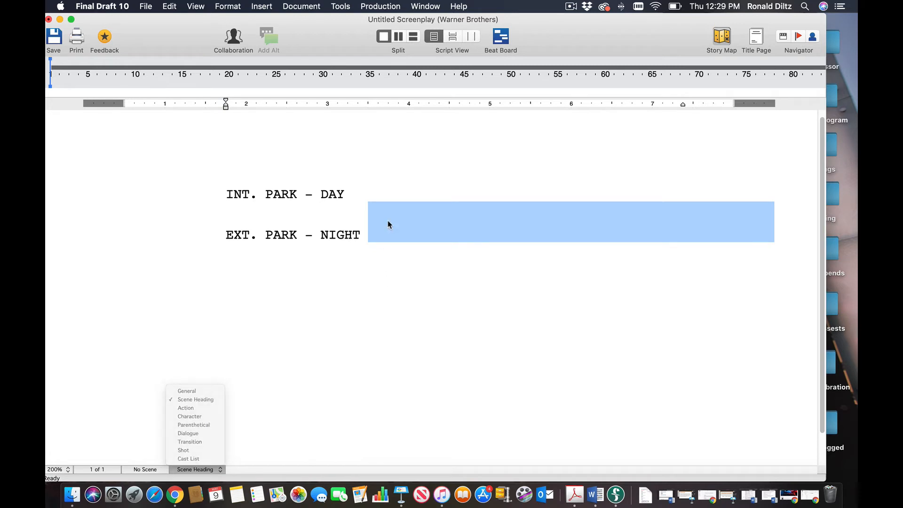
- Insert an Action line under the "INT. PARK - DAY" heading with the character's name in capitals, followed by ", 36, tall, and"
left_click_drag(371, 229, 370, 236)
left_click(362, 237)
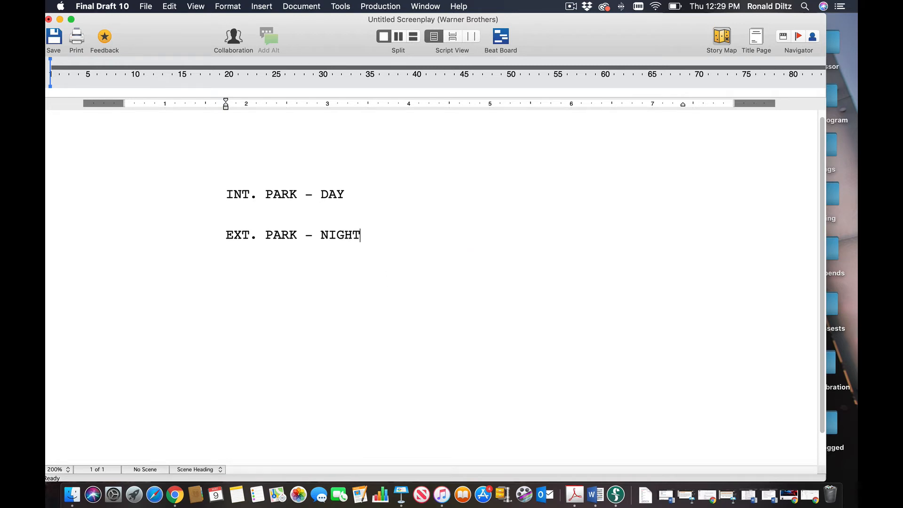
left_click(366, 193)
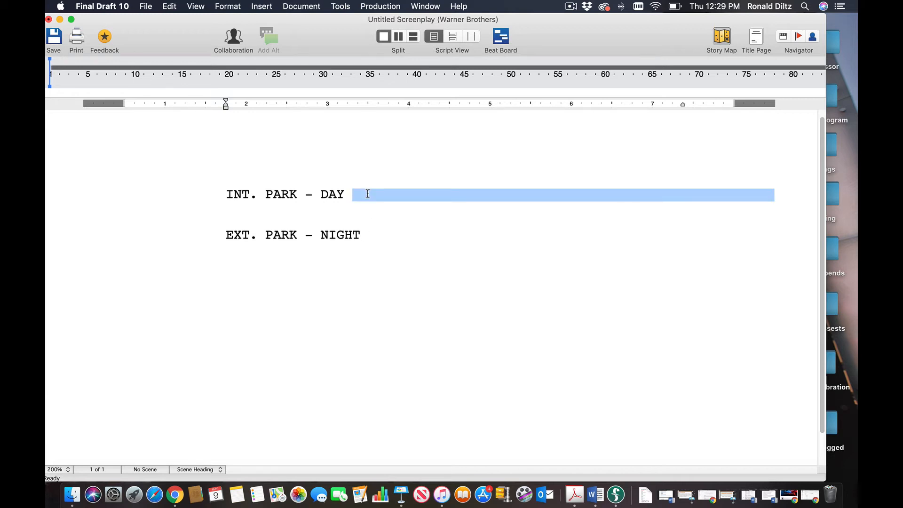
key("Return")
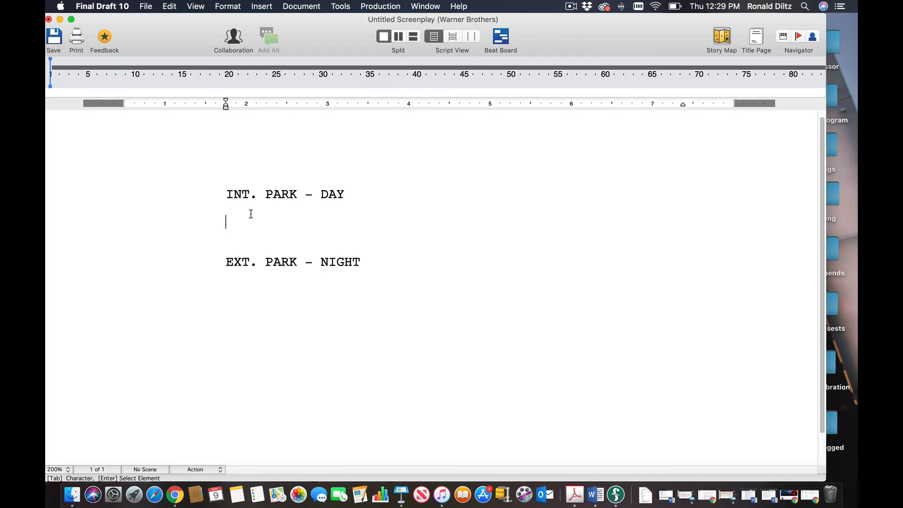
type("RON")
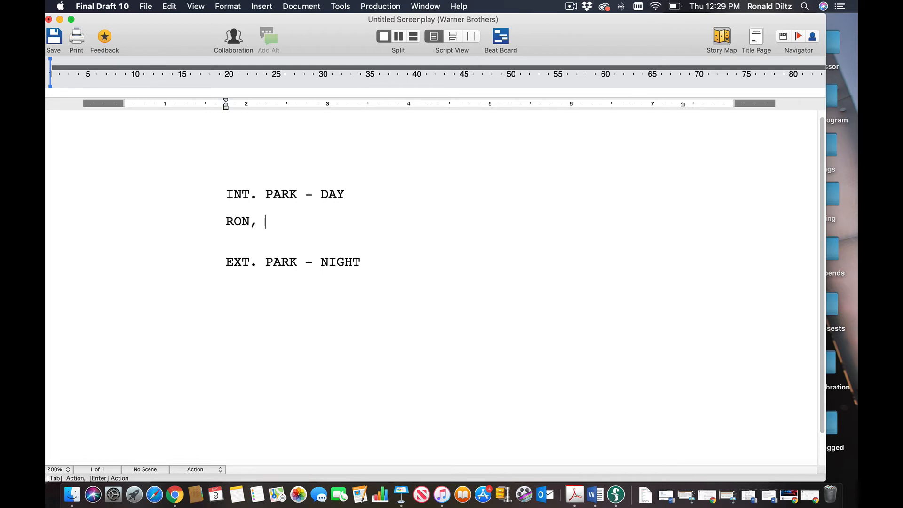
type(", 36, ts")
key("BackSpace")
type("all, and")
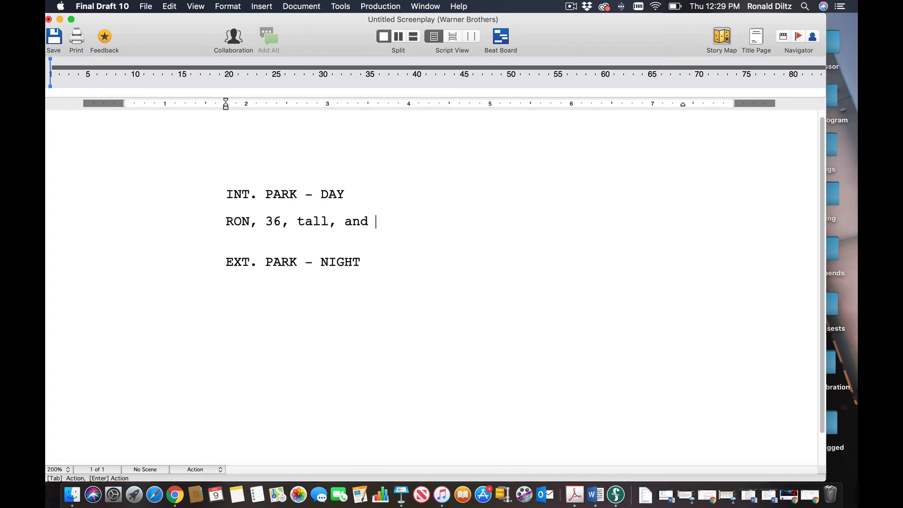
- Try to add "muscular" to the character description, view the spelling suggestions for the word and select it
type(" musclar")
key("BackSpace")
key("BackSpace")
key("BackSpace")
key("BackSpace")
key("BackSpace")
key("BackSpace")
key("BackSpace")
key("BackSpace")
type("usclas")
key("BackSpace")
key("BackSpace")
type("r")
right_click(399, 222)
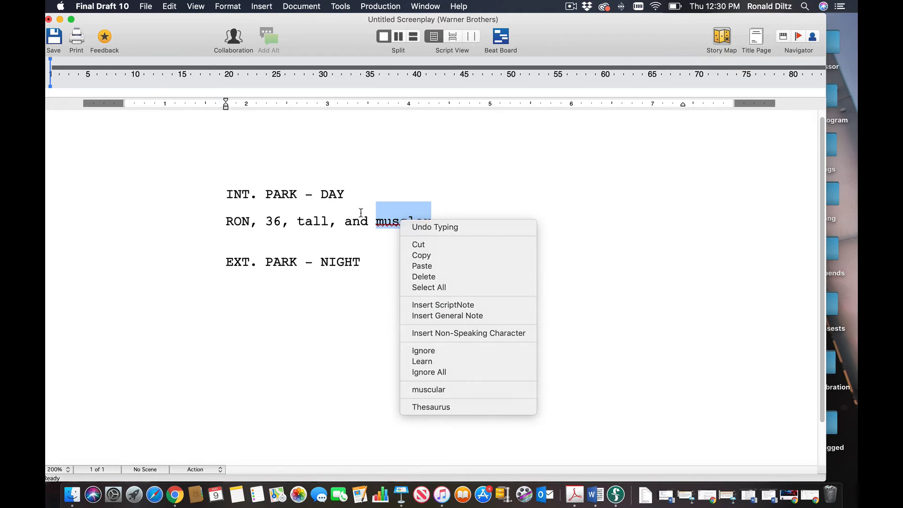
left_click(361, 214)
double_click(399, 213)
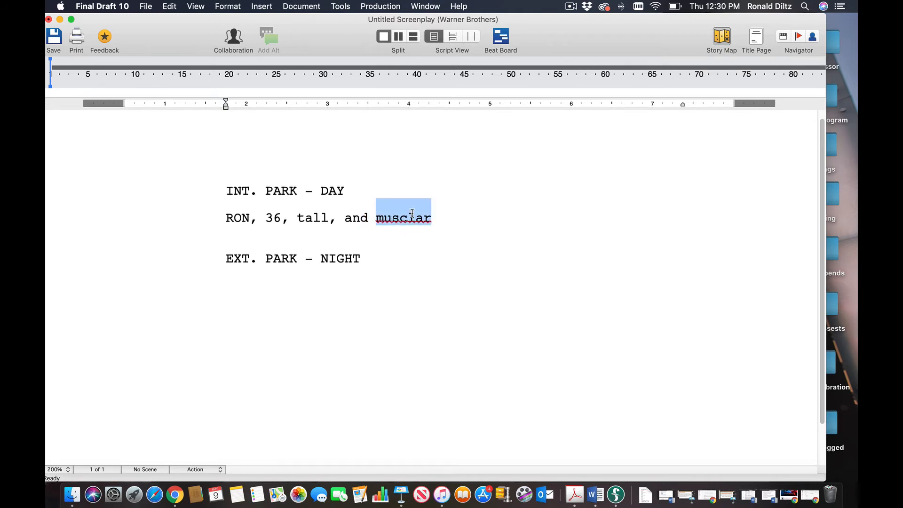
- Replace the words after "tall," in the character description with "out of shape like a retired linebacker."
key("BackSpace")
key("BackSpace")
key("BackSpace")
key("BackSpace")
key("BackSpace")
key("BackSpace")
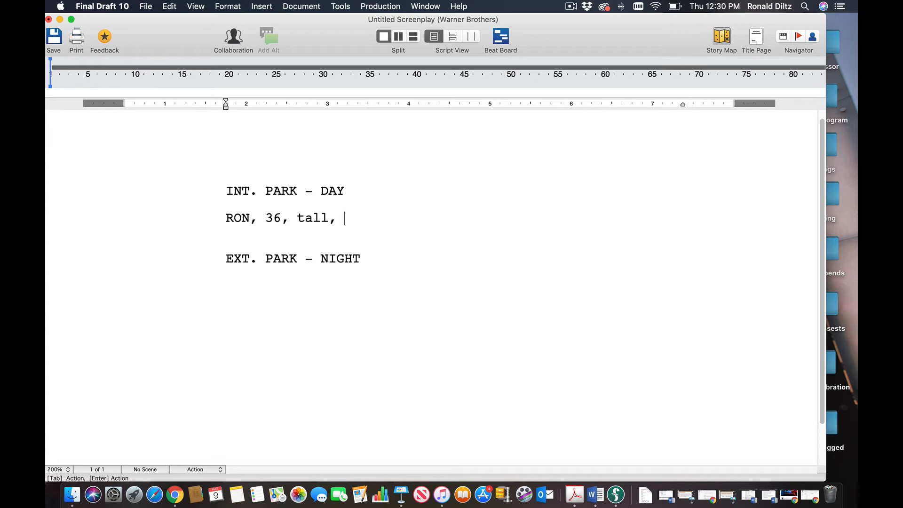
type("out of shape like")
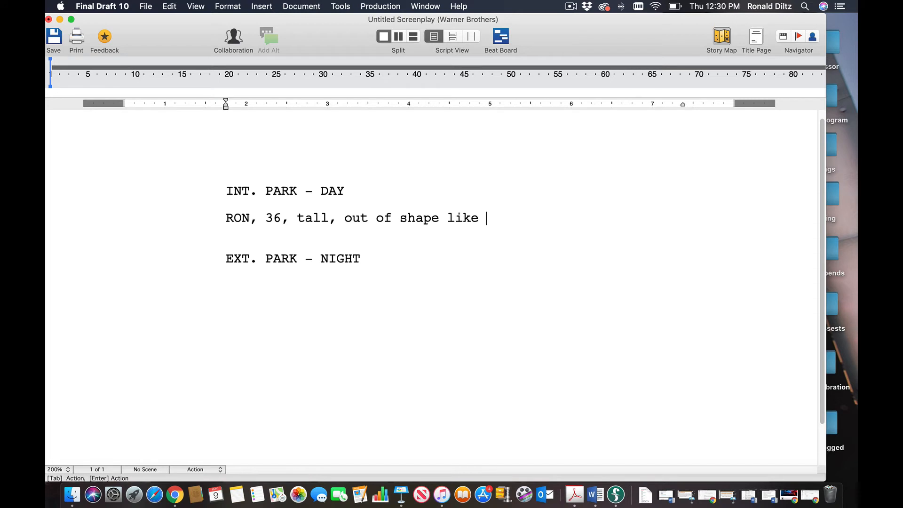
type(" a retured")
key("BackSpace")
key("BackSpace")
key("BackSpace")
key("BackSpace")
key("BackSpace")
type("ired lineba")
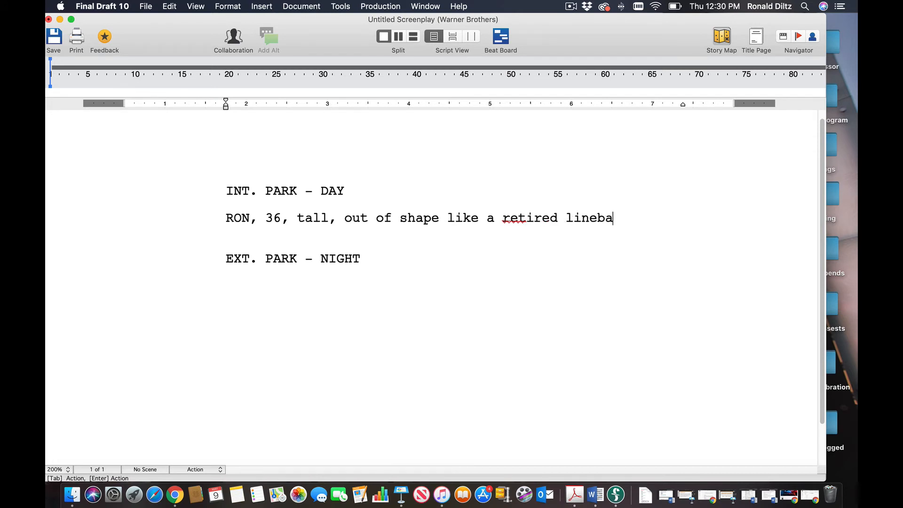
type("c ker.")
- Extend the action sentence before its period with ", walks towards a park bench"
left_click(647, 221)
type(", ")
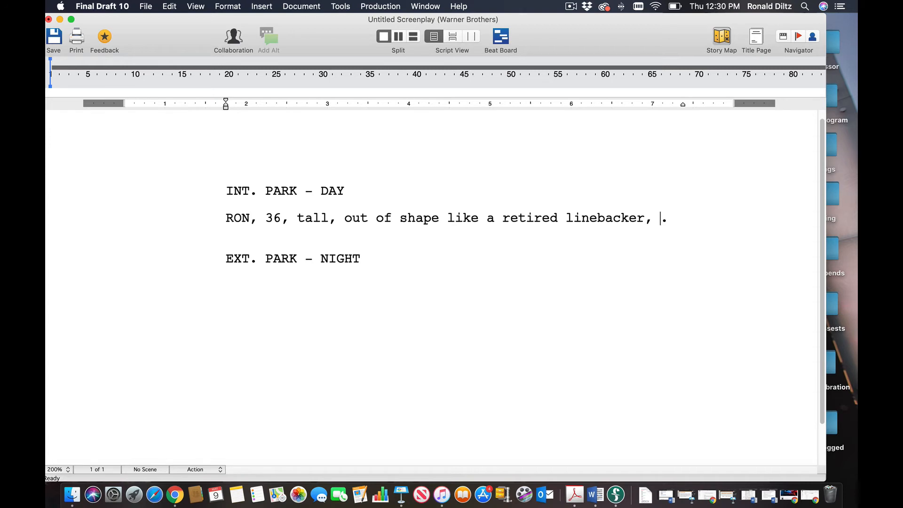
type("walks ")
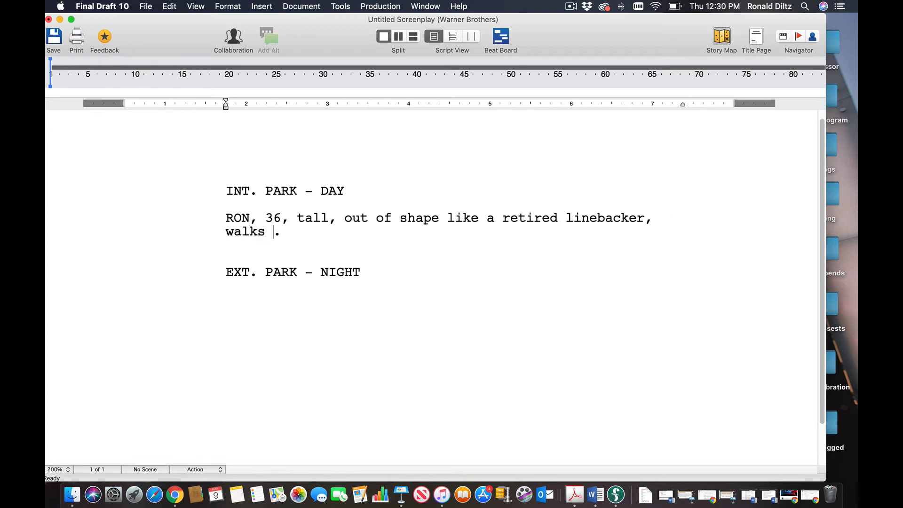
type("towards a park b")
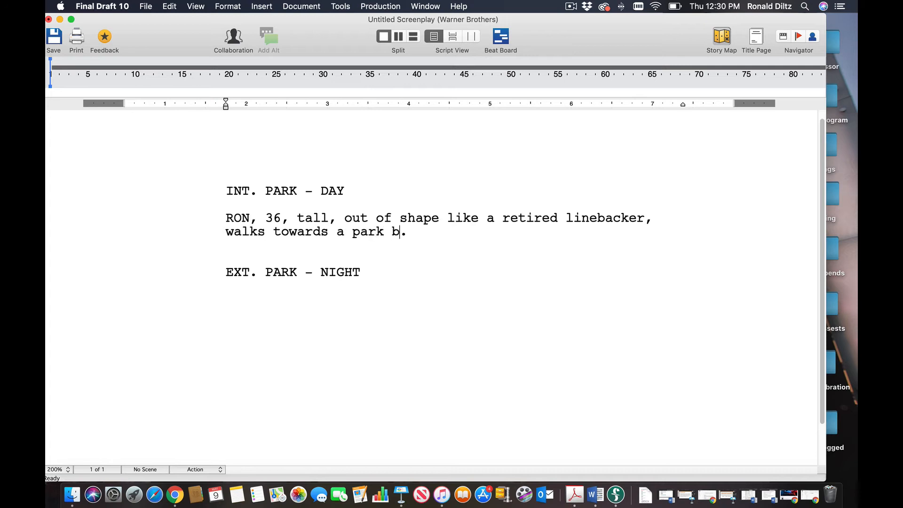
type("ench")
- Select the whole action paragraph under the "INT. PARK - DAY" heading to review it
mouse_move(236, 210)
left_mouse_down()
mouse_move(457, 231)
mouse_move(226, 221)
left_mouse_up()
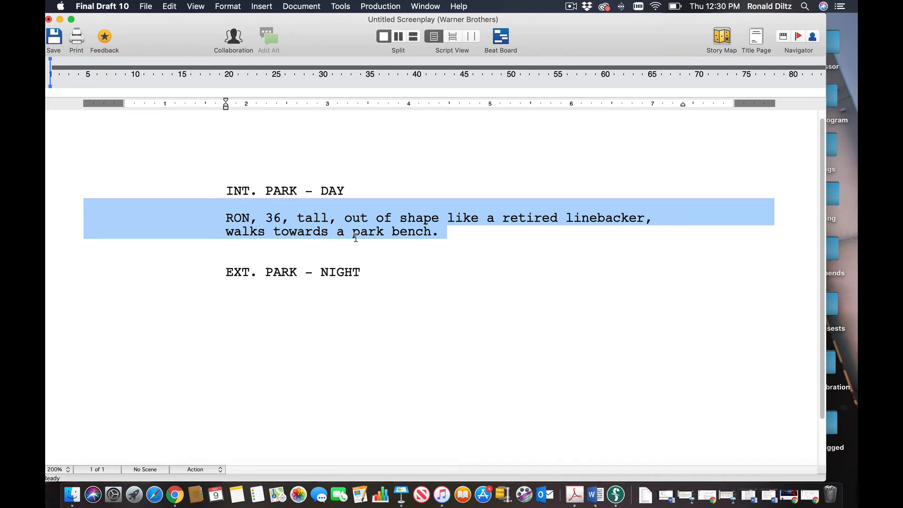
left_click(462, 238)
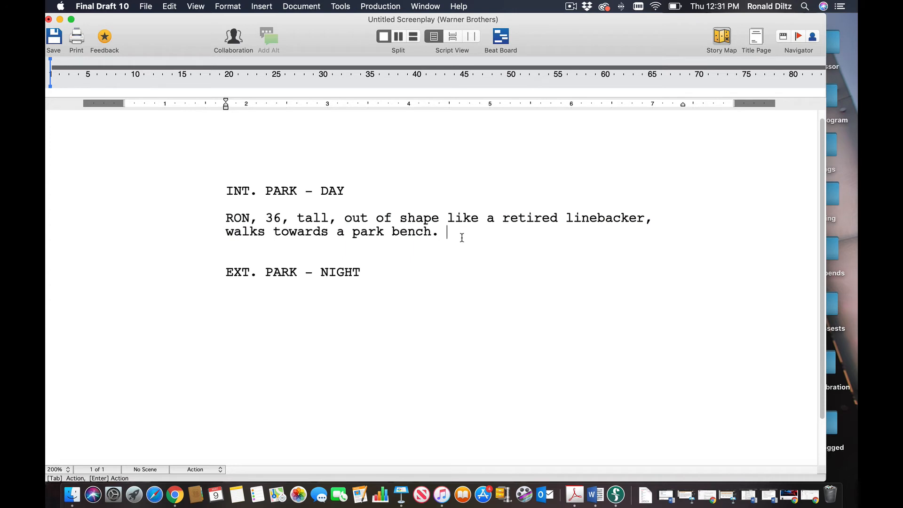
left_click_drag(462, 237, 242, 216)
triple_click(246, 216)
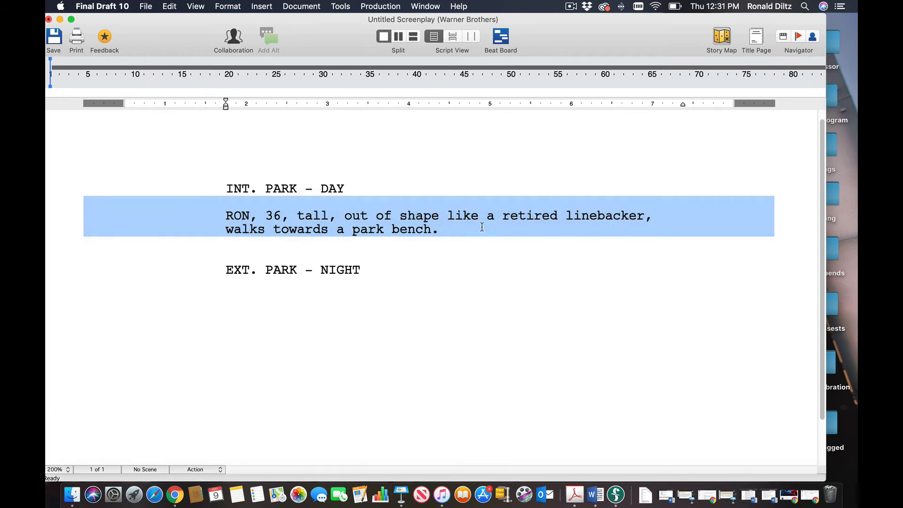
- Add a second action paragraph with the character's name followed by "sits on the bench and look out towards the lake."
left_click(447, 229)
key("Return")
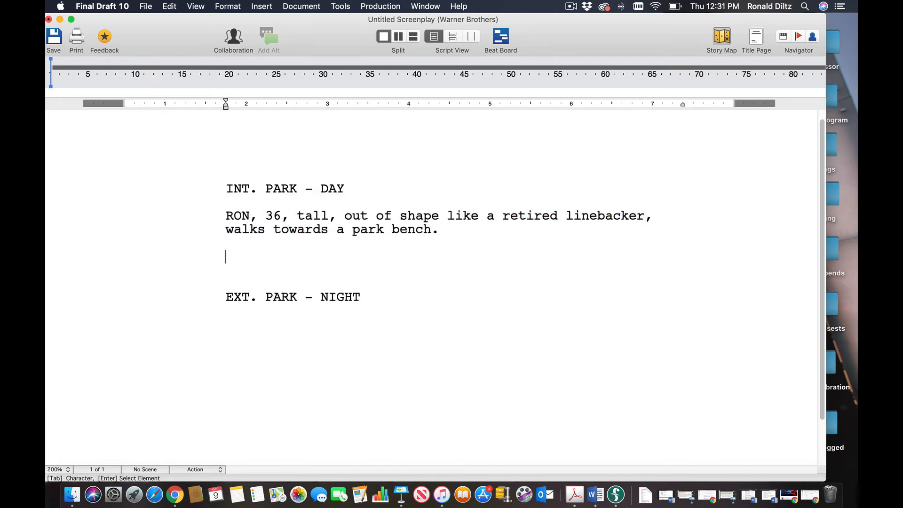
type("Ron sits ")
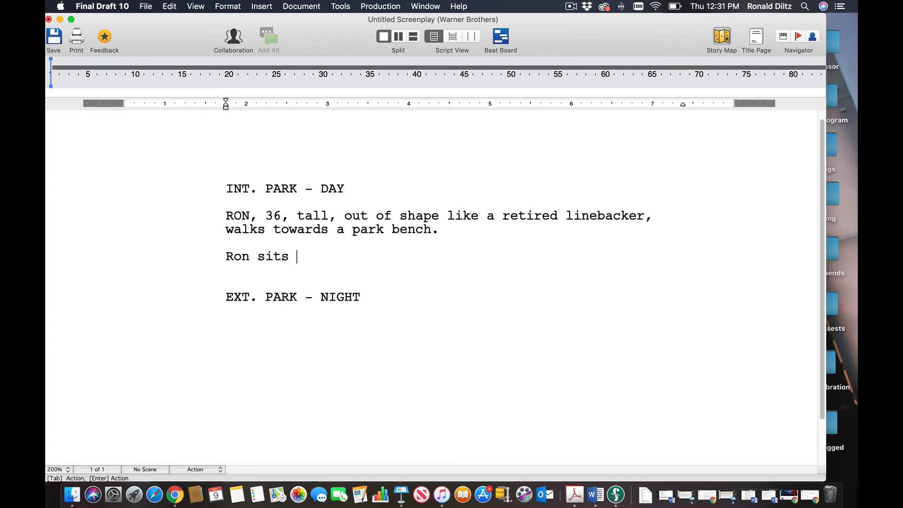
type("on the bench and l")
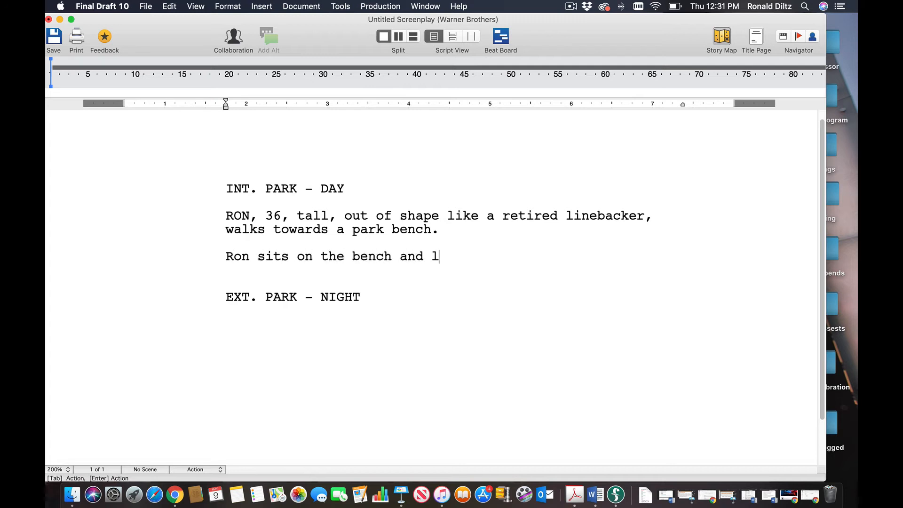
type("ook out twards")
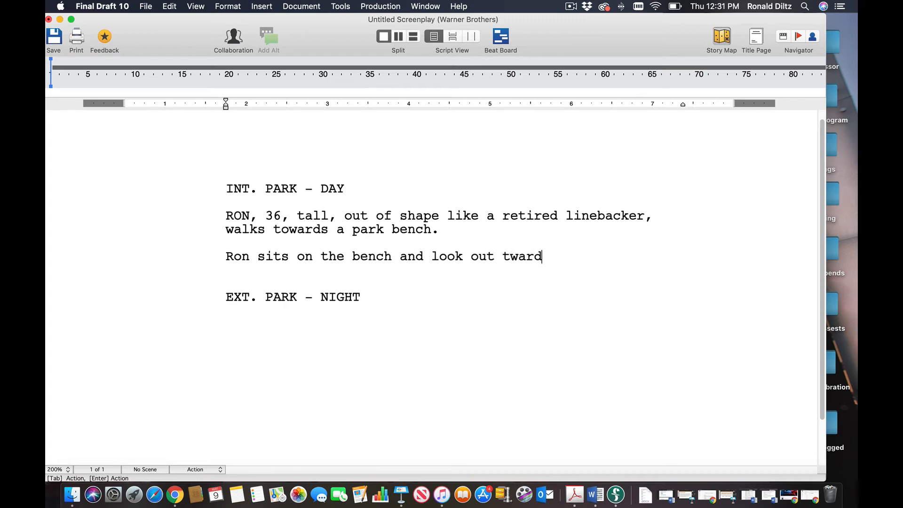
key("BackSpace")
key("BackSpace")
key("BackSpace")
key("BackSpace")
key("BackSpace")
type("owards the lake.")
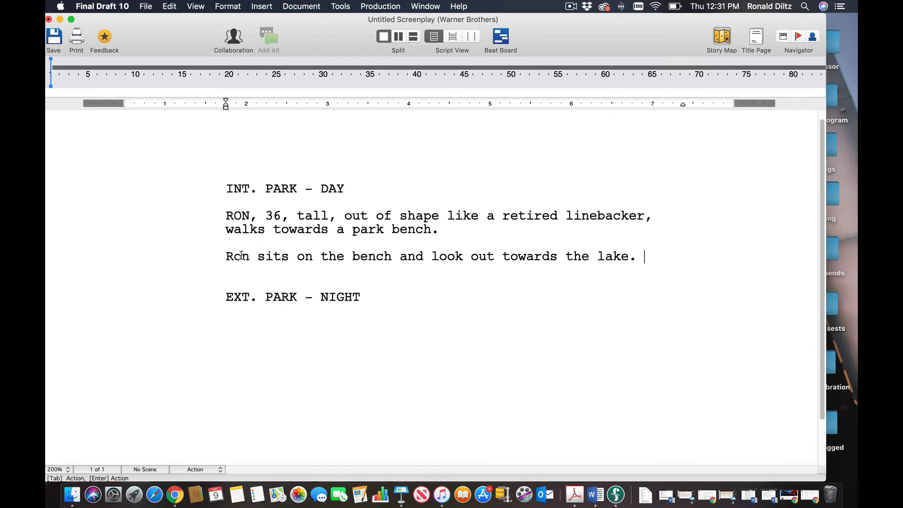
- Select both action paragraphs to review them and correct "look" to "looks" in the second one
left_click(460, 252)
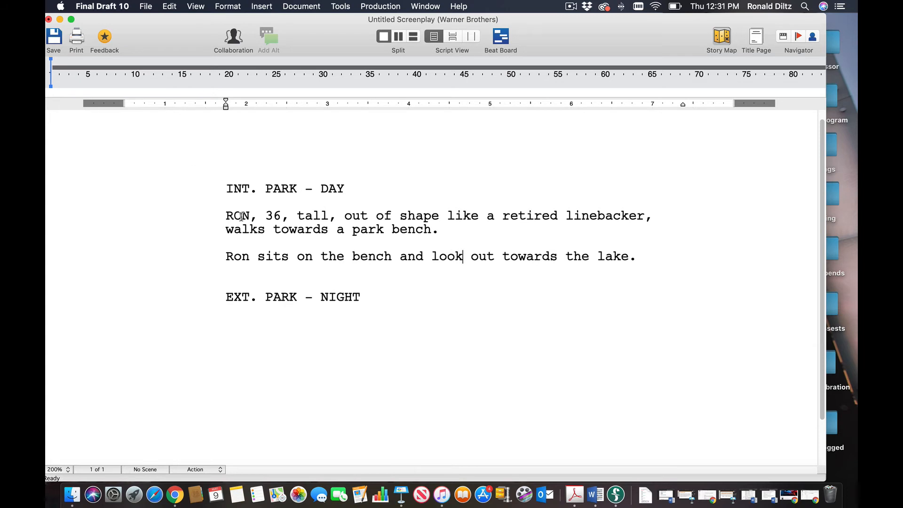
left_click_drag(226, 215, 649, 257)
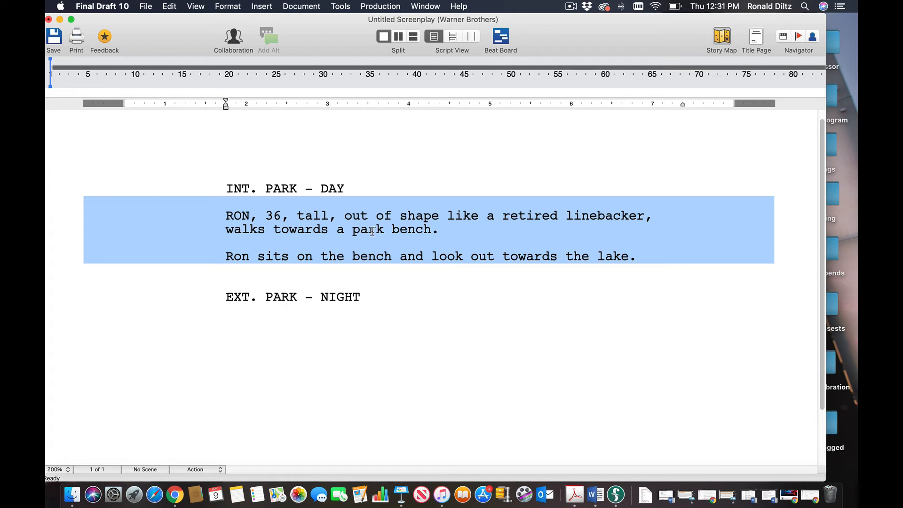
left_click(472, 254)
left_click(463, 254)
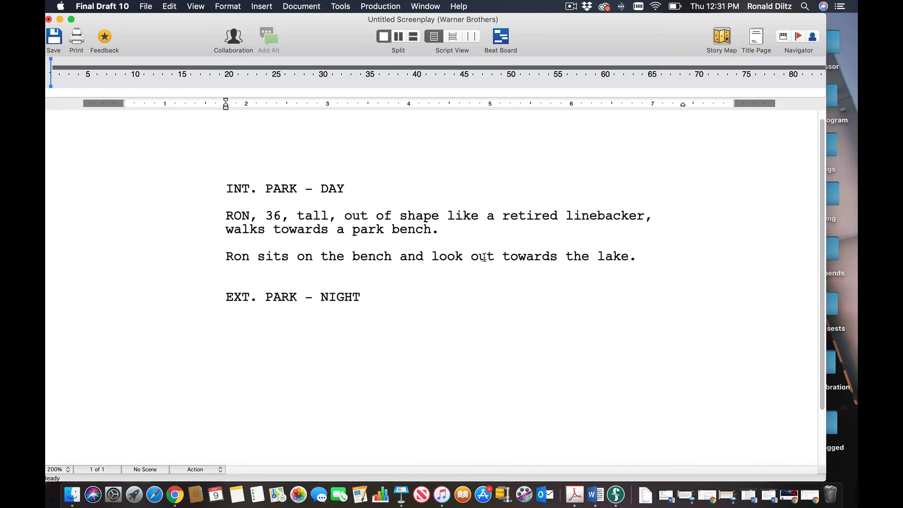
type("s")
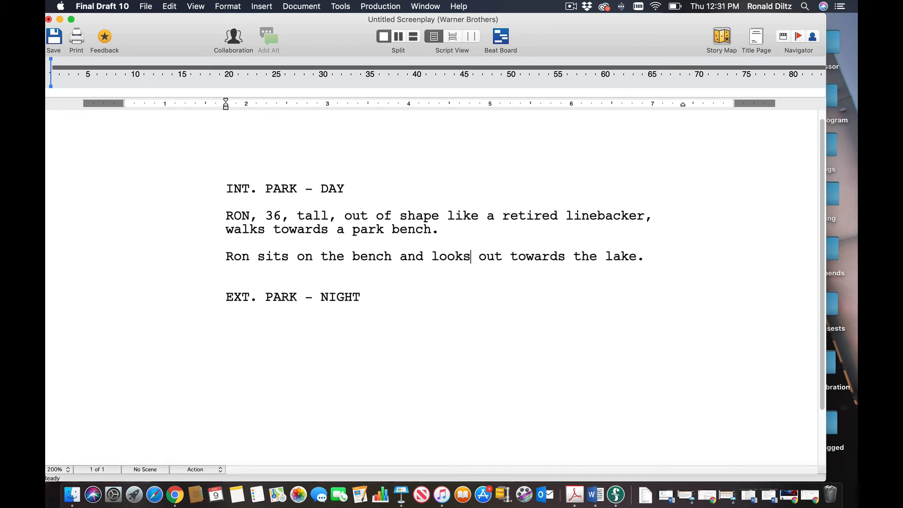
- View the available script element types for the "EXT. PARK - NIGHT" line without changing its type
left_click(382, 290)
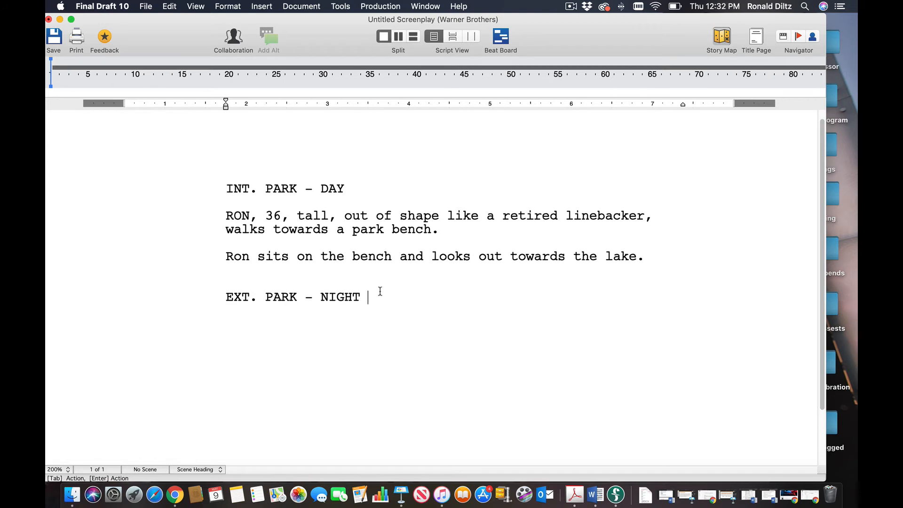
left_click(204, 470)
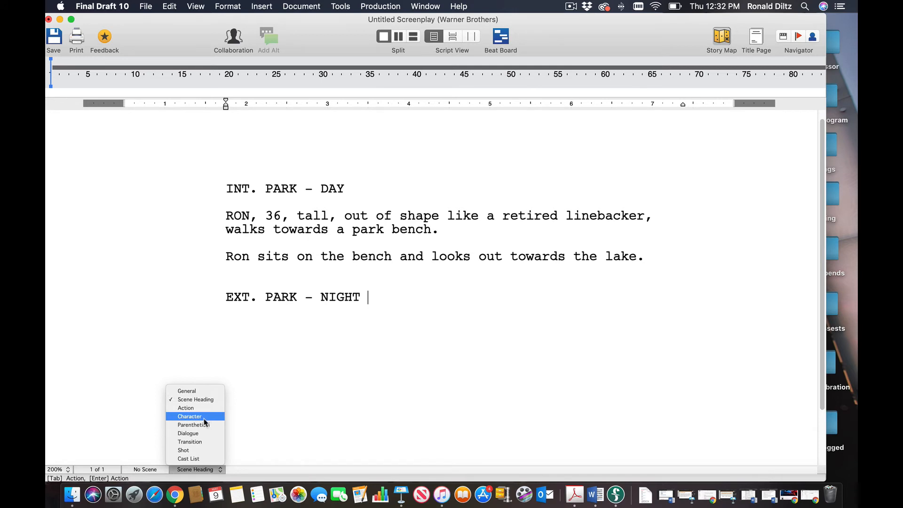
left_click(237, 263)
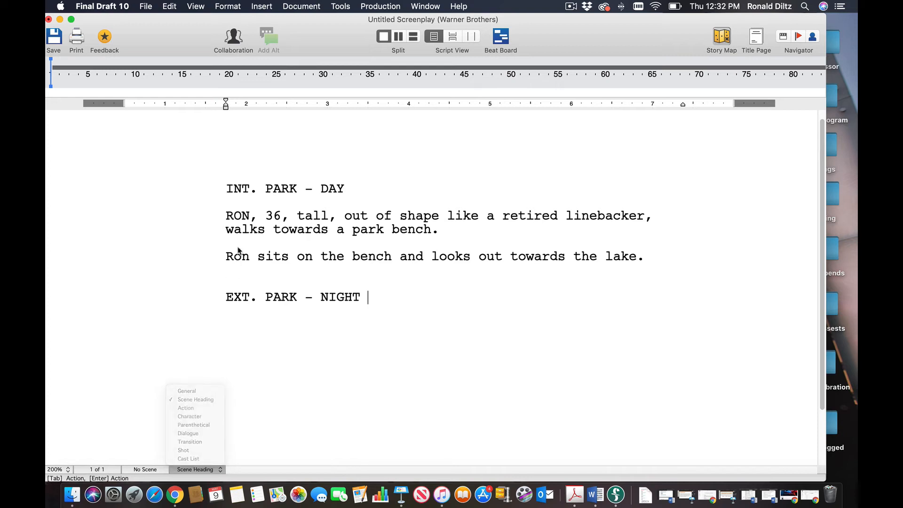
left_click(238, 210)
- Delete the "EXT. PARK - NIGHT" scene heading and start an empty action line below the bench paragraph
left_click_drag(369, 297, 219, 293)
key("BackSpace")
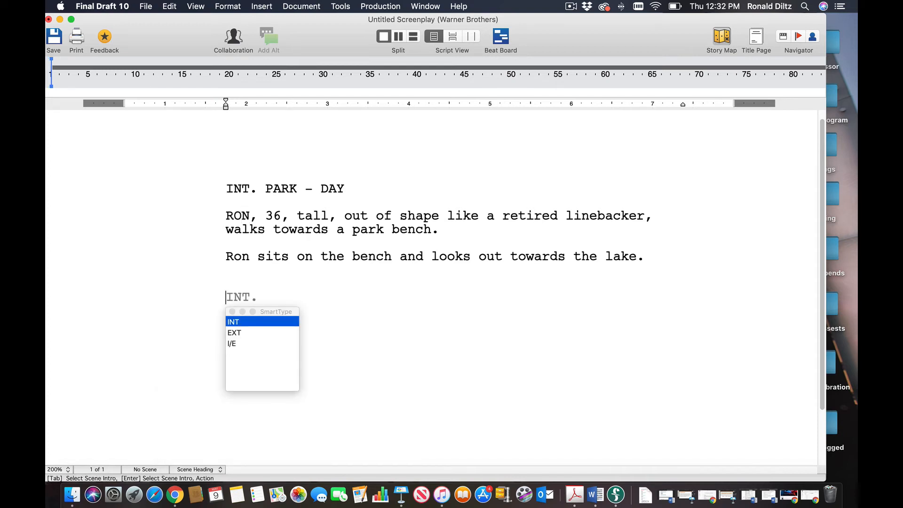
key("Return")
key("BackSpace")
key("BackSpace")
key("BackSpace")
key("BackSpace")
key("BackSpace")
key("BackSpace")
key("BackSpace")
key("Return")
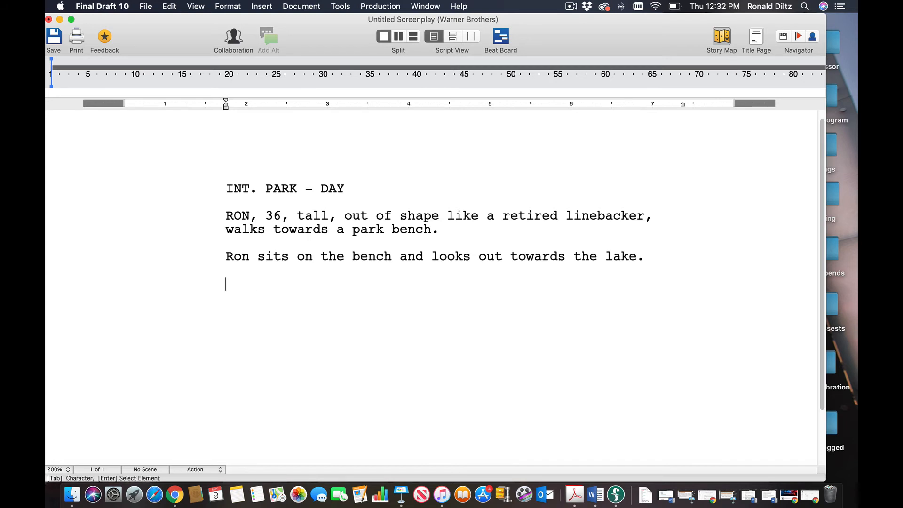
key("Return")
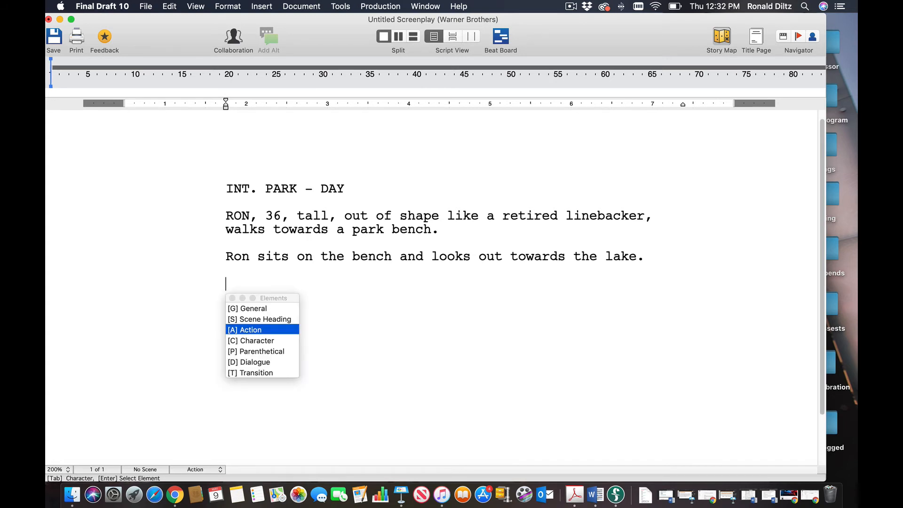
key("Escape")
key("BackSpace")
key("Return")
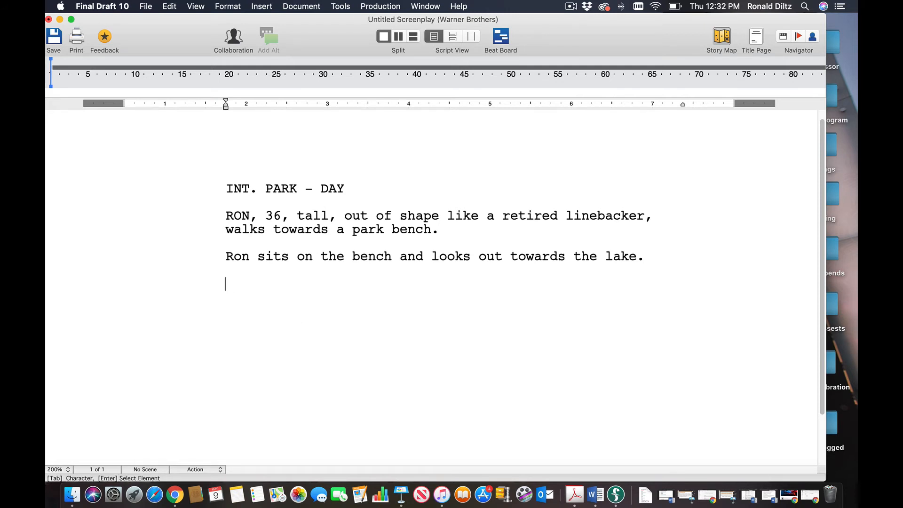
- Open the element choices for the empty line and look through the types from General to Shot
key("Return")
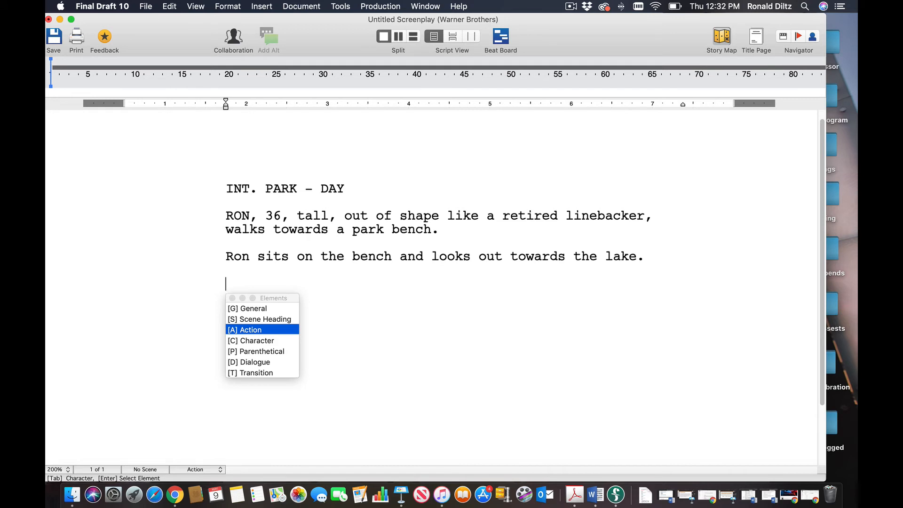
key("Down")
key("Down")
key("Down")
key("Up")
key("Up")
key("Up")
key("Up")
key("Down")
key("Down")
key("Down")
key("Down")
key("Down")
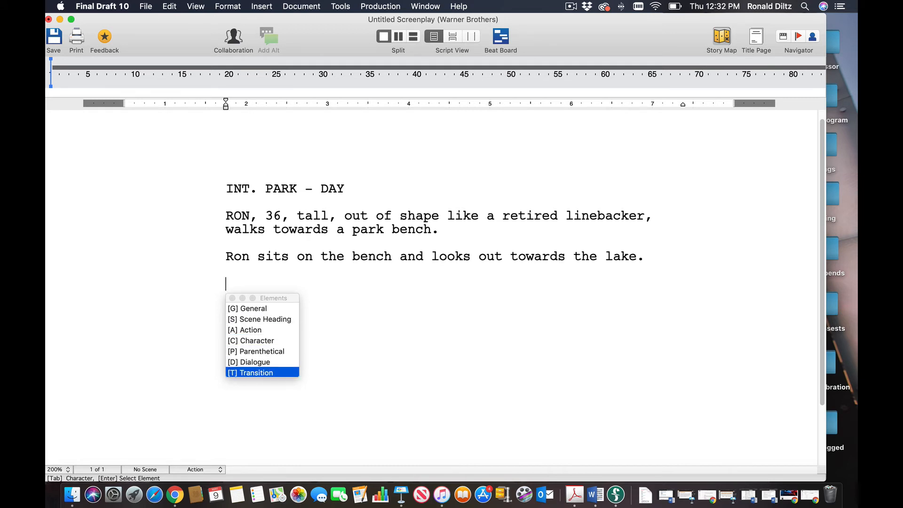
key("Down")
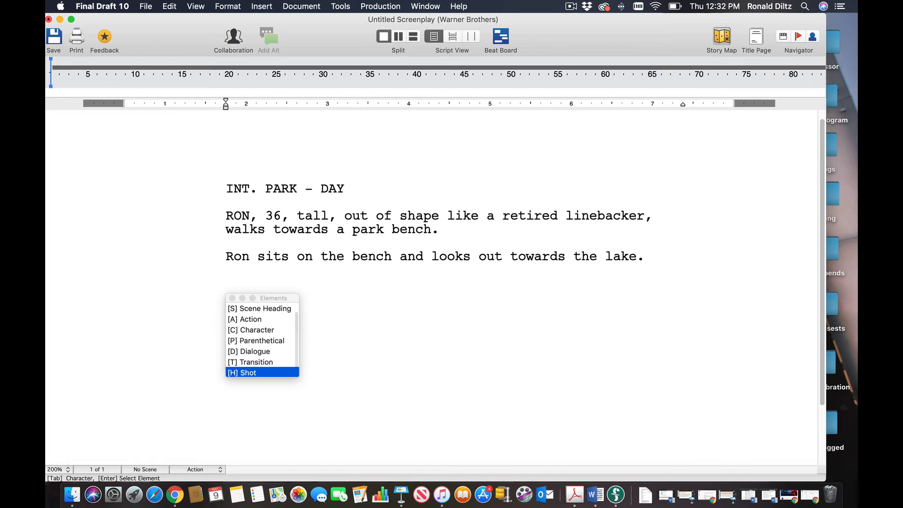
key("Down")
key("Down")
key("Down")
key("Down")
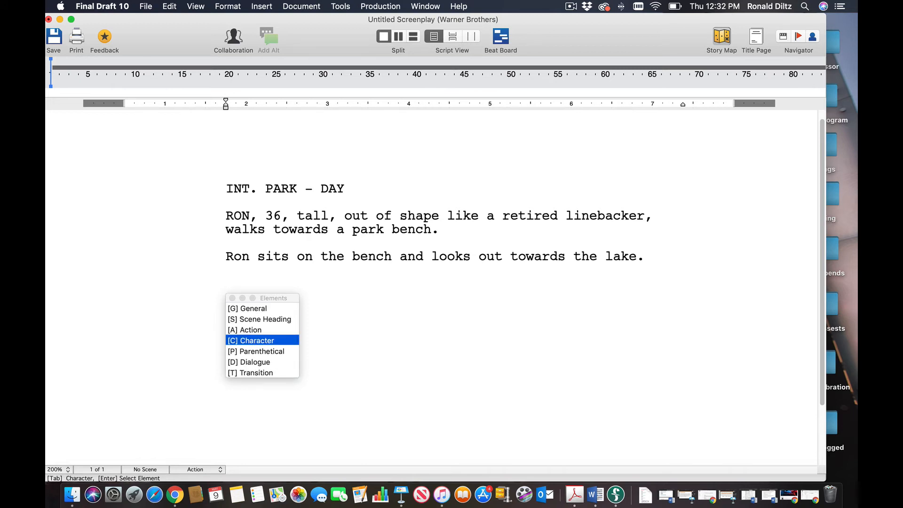
key("Up")
key("Down")
key("Up")
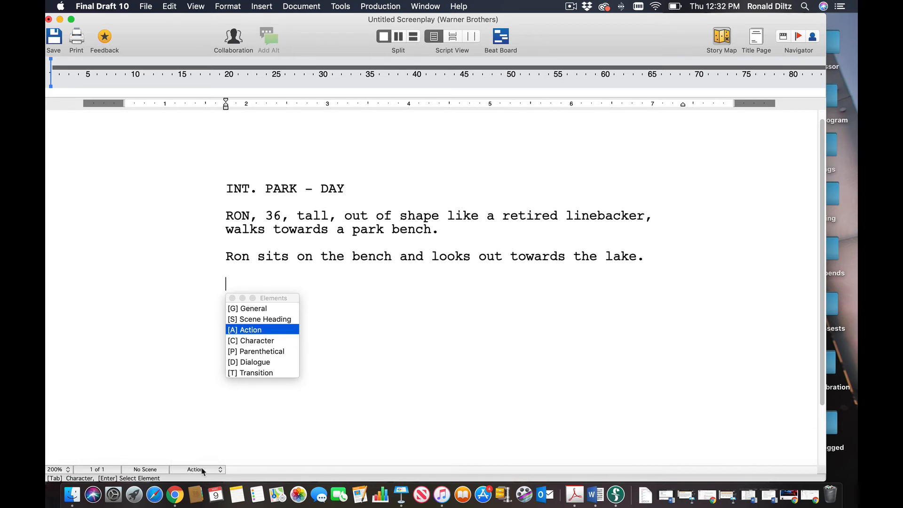
- Make the empty line a Character element and enter the first character's name in capitals as the speaker
key("Down")
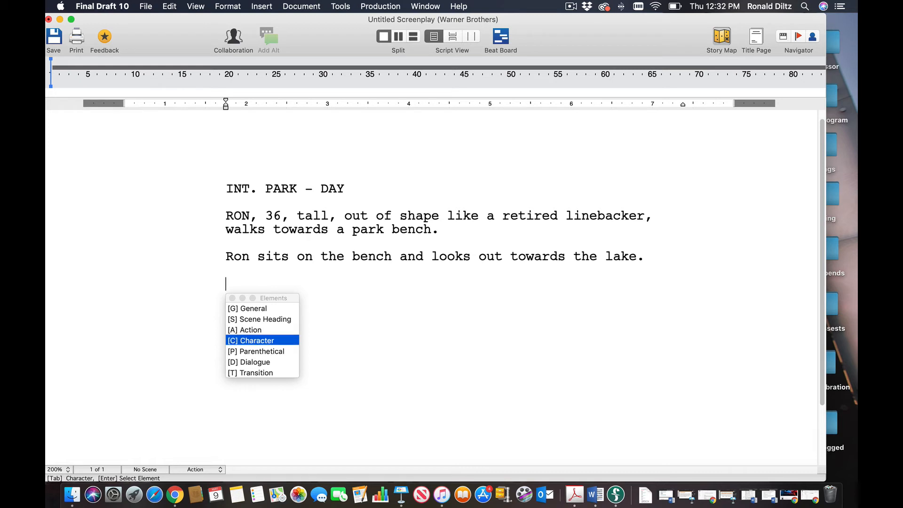
key("Return")
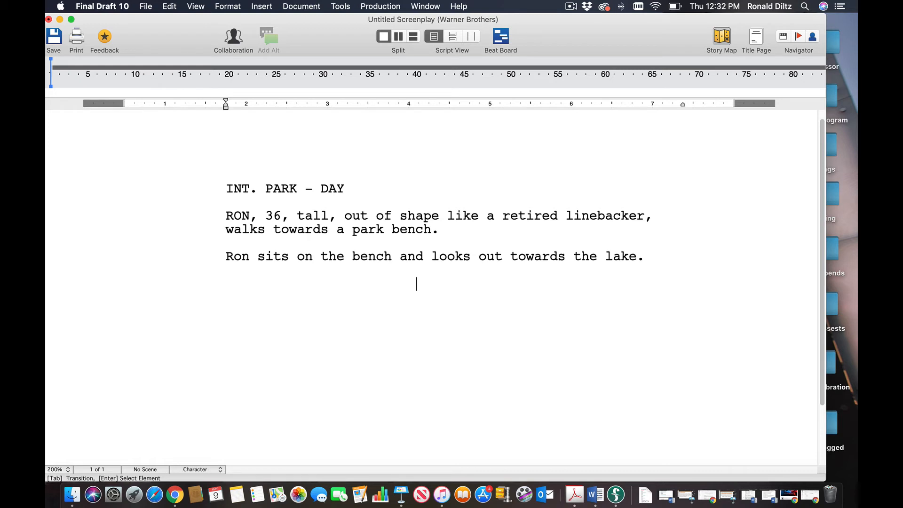
type("RON")
key("Return")
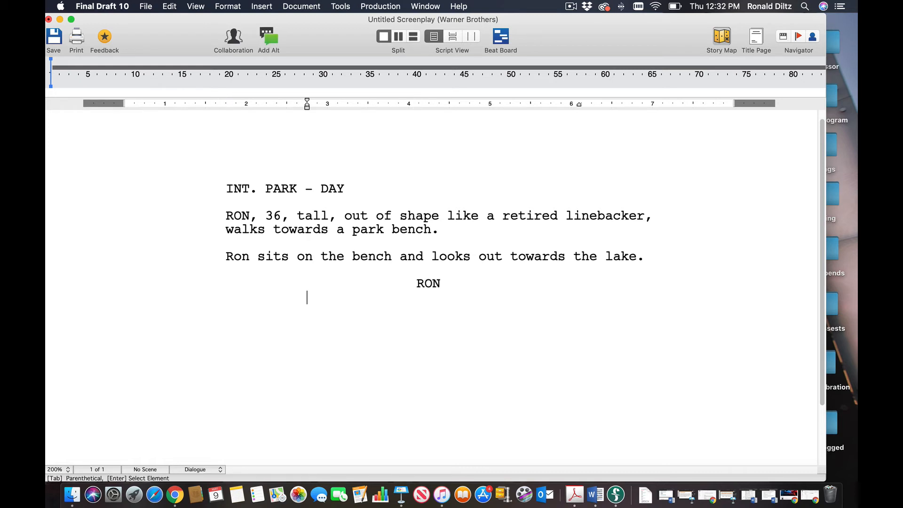
- Write the dialogue "I wish I could go on vacation soon." under the character cue
type("I wish I ")
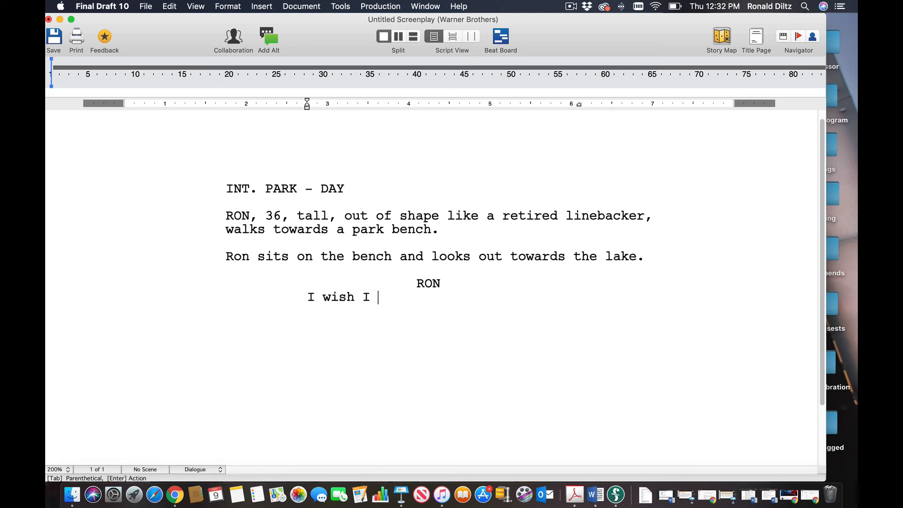
type("could go on v")
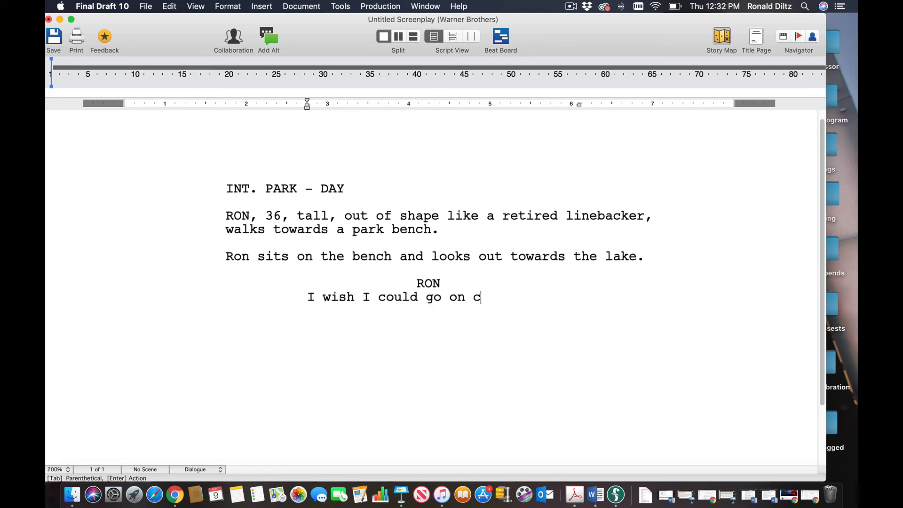
type("ac")
type("tion")
key("BackSpace")
key("BackSpace")
key("BackSpace")
key("BackSpace")
key("BackSpace")
type("ayion")
key("BackSpace")
key("BackSpace")
key("BackSpace")
key("BackSpace")
key("BackSpace")
type("ation soon.")
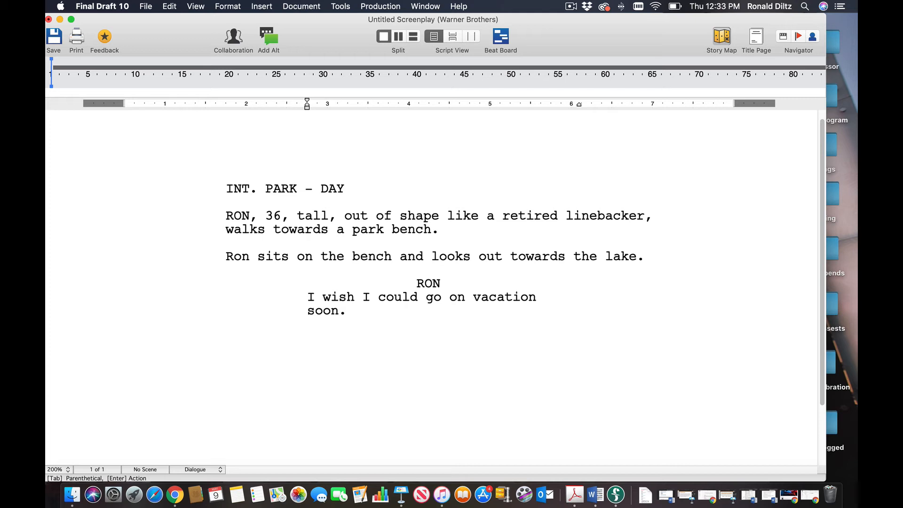
- Start an action paragraph below the dialogue with the second character's name in capitals followed by ", 34, pure beauty to the eyes"
key("Return")
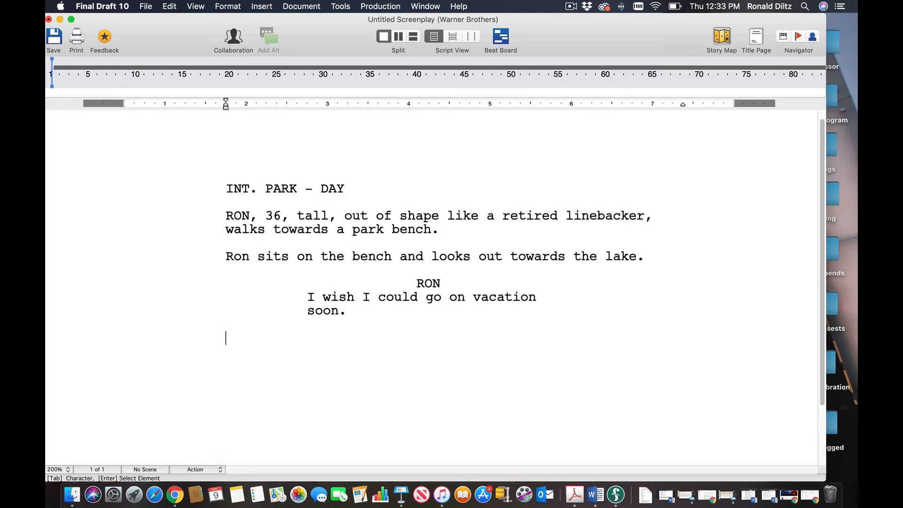
type("M")
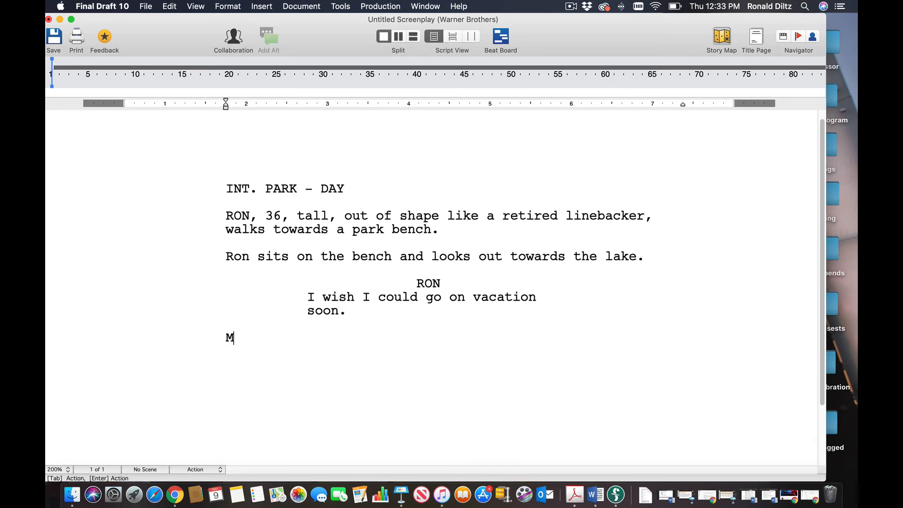
type("ONIQUE , 34 ")
type("pure ")
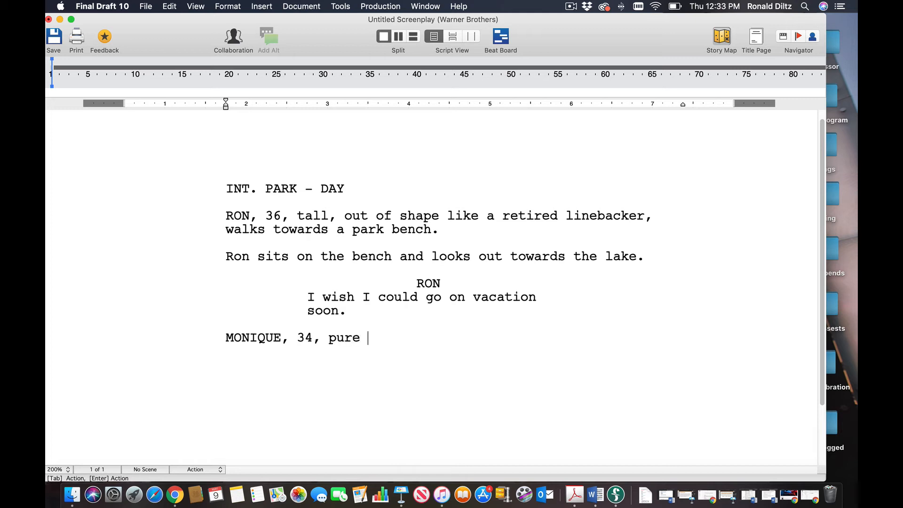
type("beauty to the eyes")
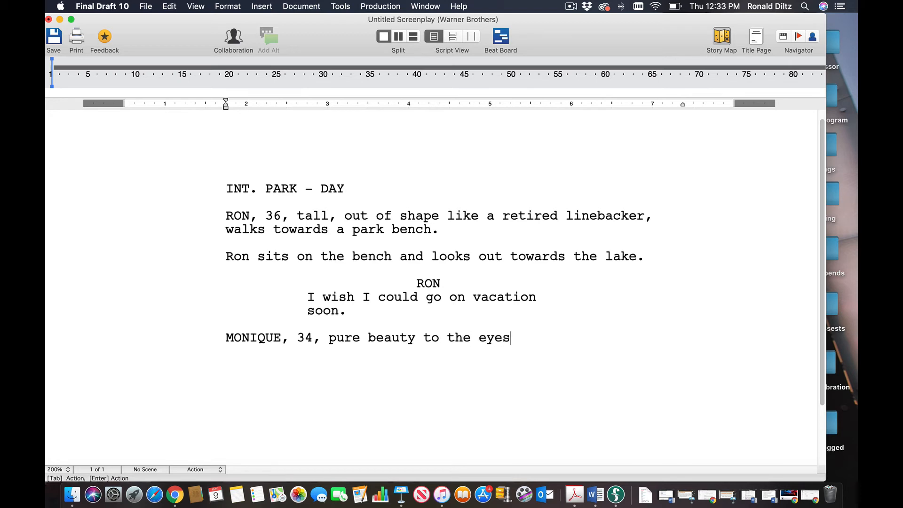
- Finish the sentence with ", approach", the first character's name and "and takes a seat next to him.", correcting the spelling of "approach"
type(", apprach Ron ")
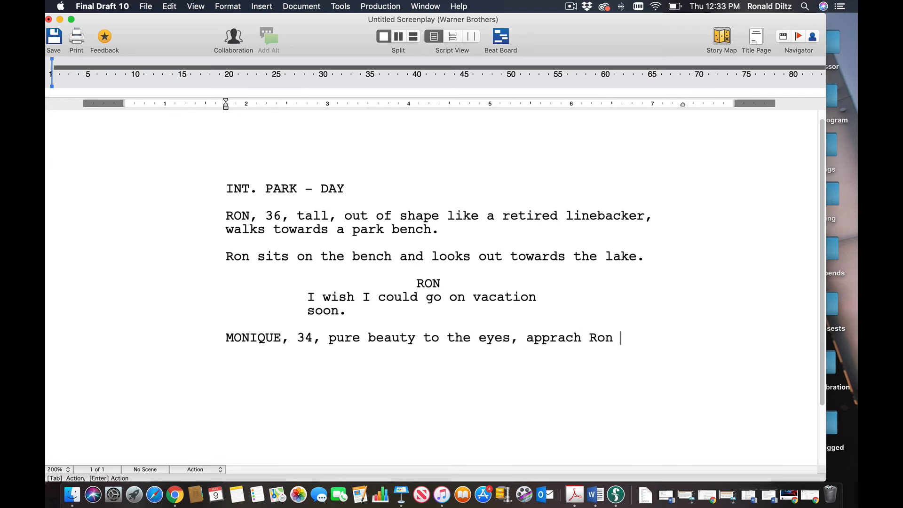
type("and takes a seat ne")
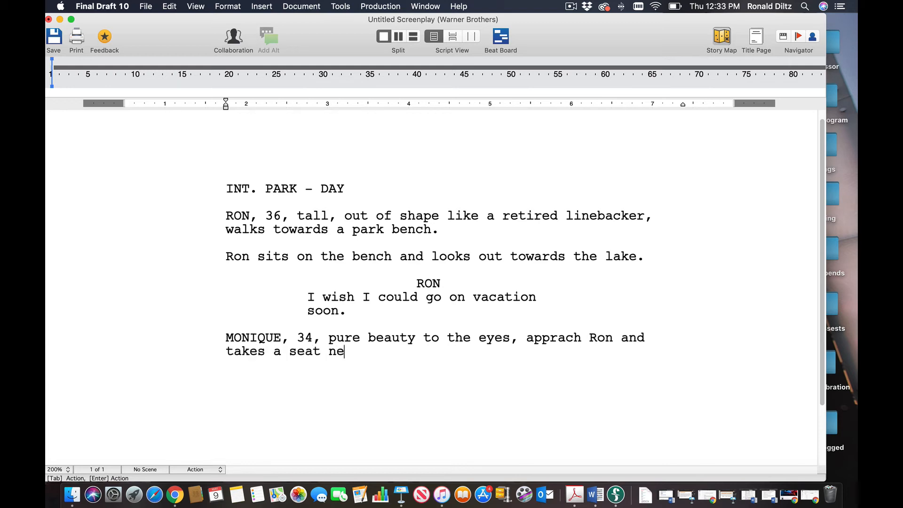
type("xt to home")
key("BackSpace")
key("BackSpace")
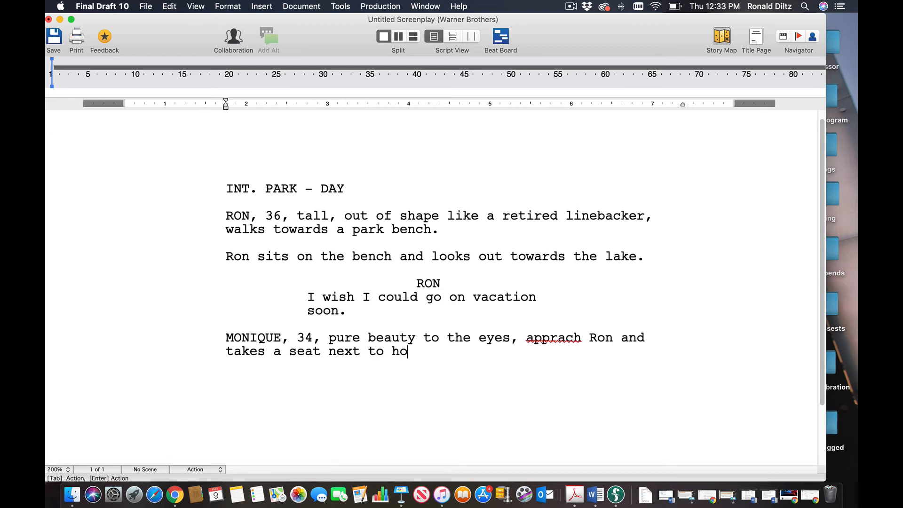
key("BackSpace")
type("im.")
right_click(551, 338)
left_click(597, 311)
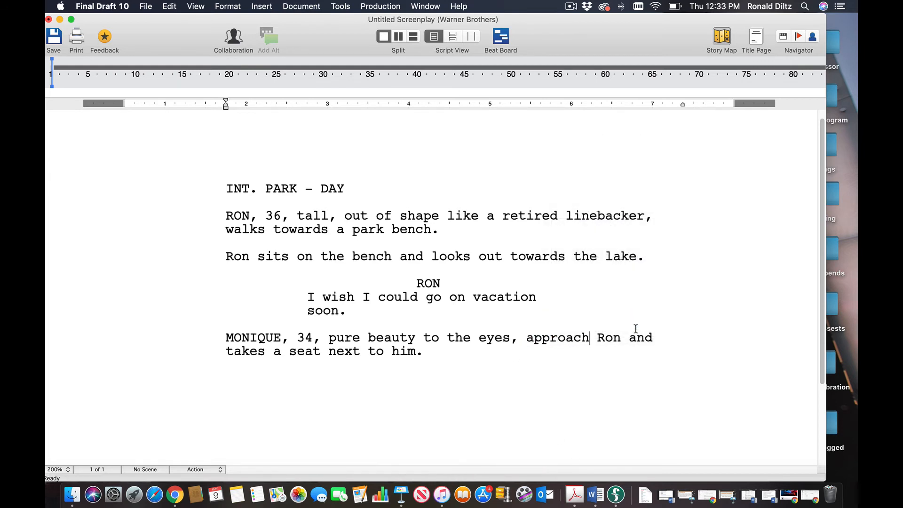
- Add a Character element below the action paragraph and enter the second character's name in capitals as the speaker
left_click(558, 358)
key("Return")
key("Return")
key("Down")
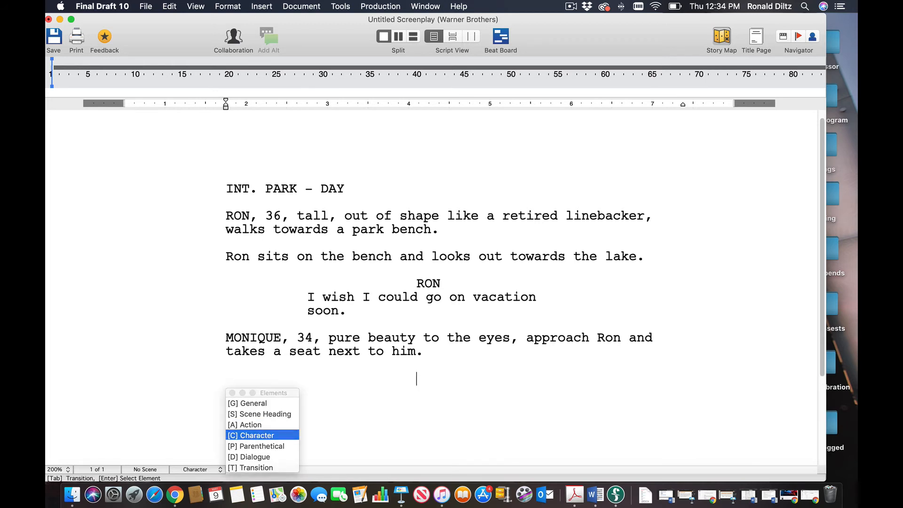
key("Return")
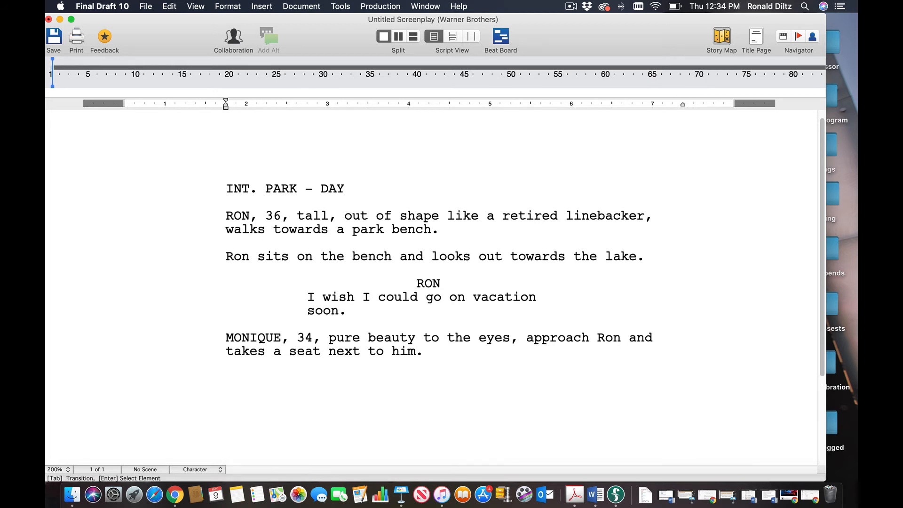
type("MONIQUE")
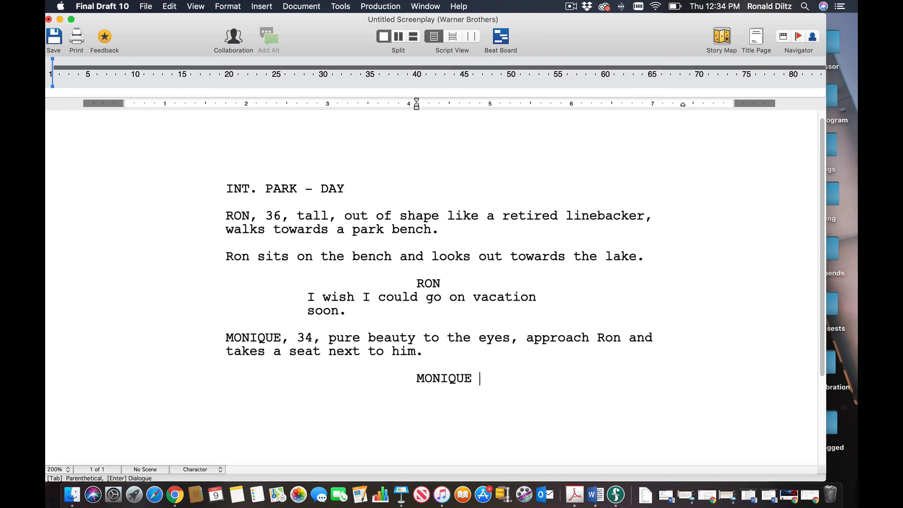
- Remove the trailing space from the new character cue and start an empty Dialogue line beneath it
key("Return")
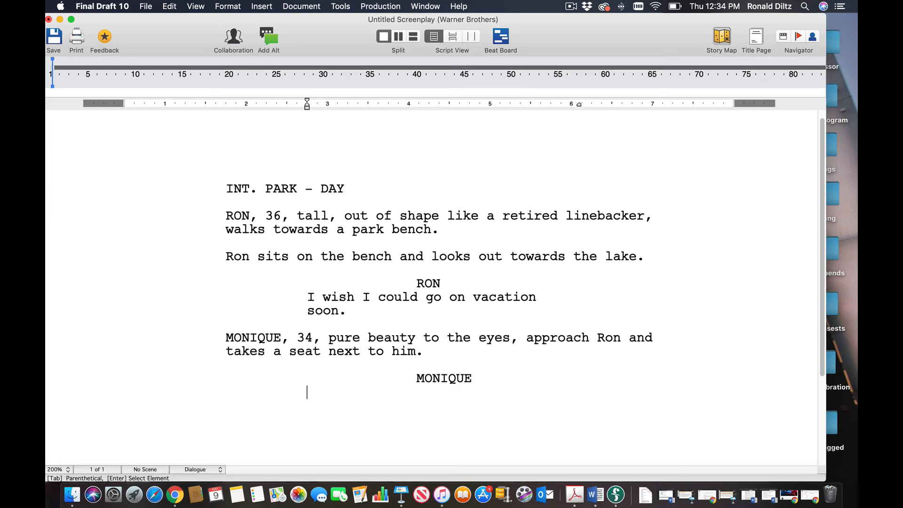
key("BackSpace")
key("BackSpace")
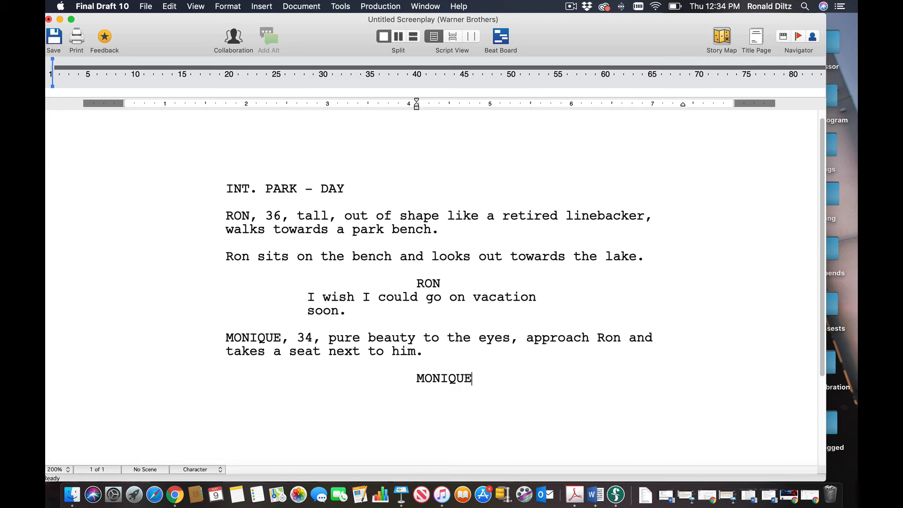
key("Return")
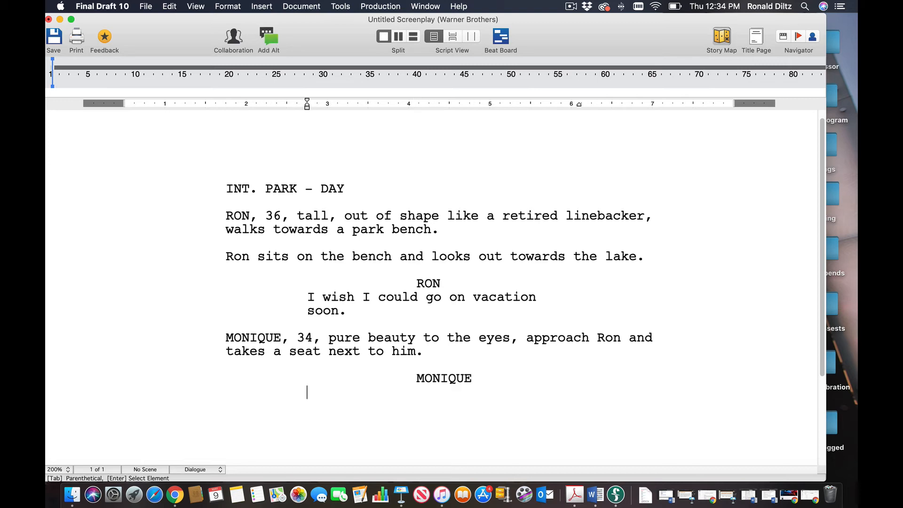
key("BackSpace")
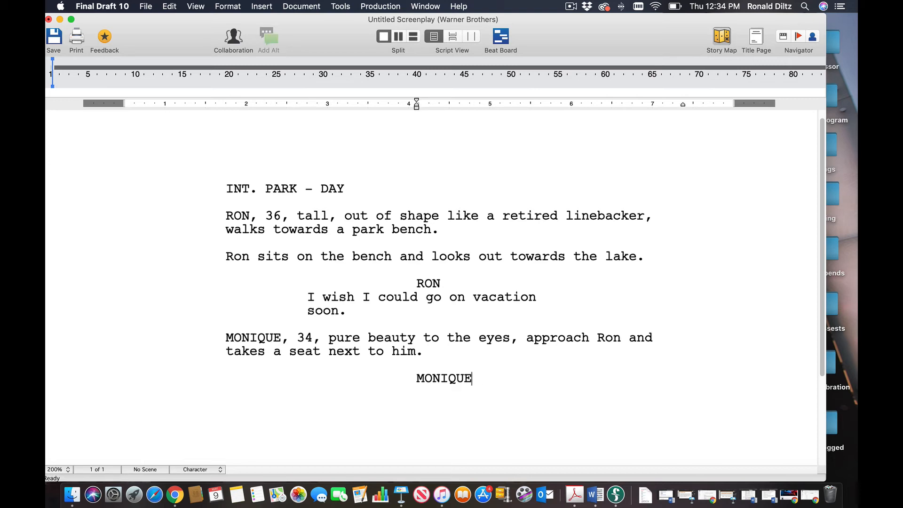
key("Return")
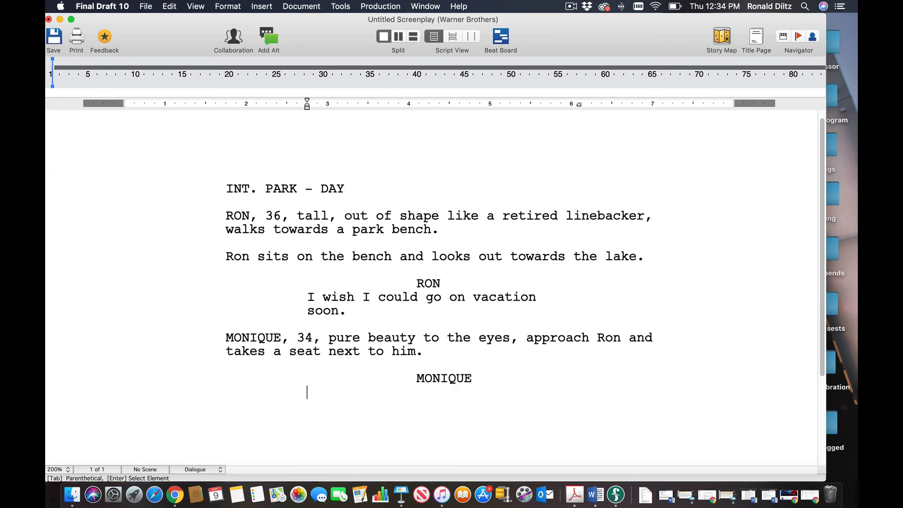
- Decline the auto-save and write the dialogue "Hell," followed by the first character's name and "... How are you doing today?"
left_click(203, 469)
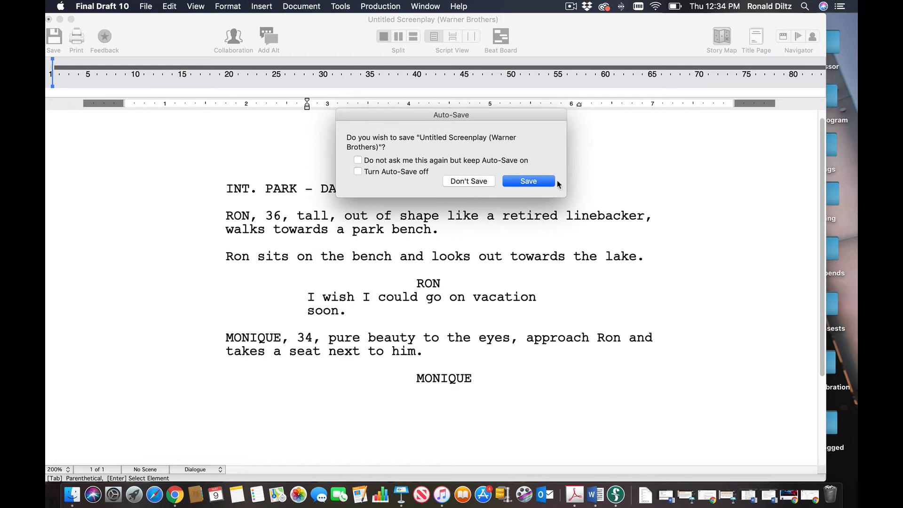
left_click(485, 183)
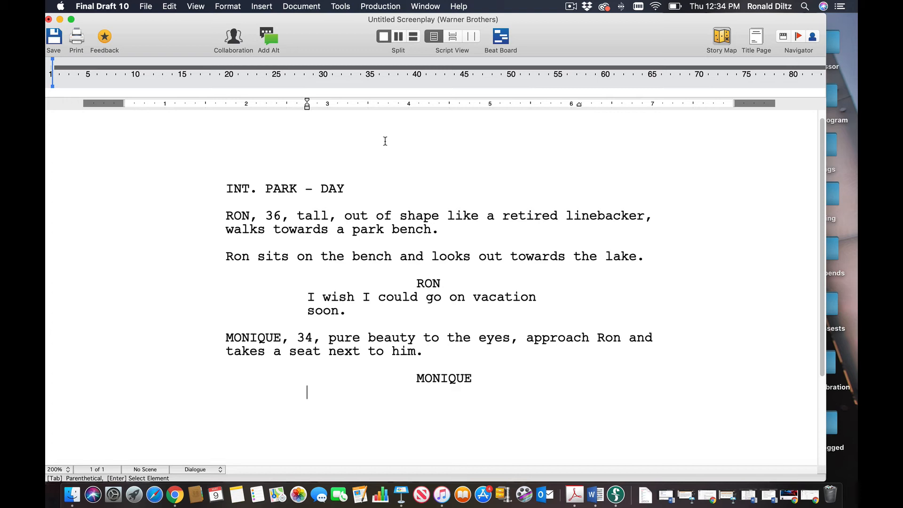
type("Hell, Ron")
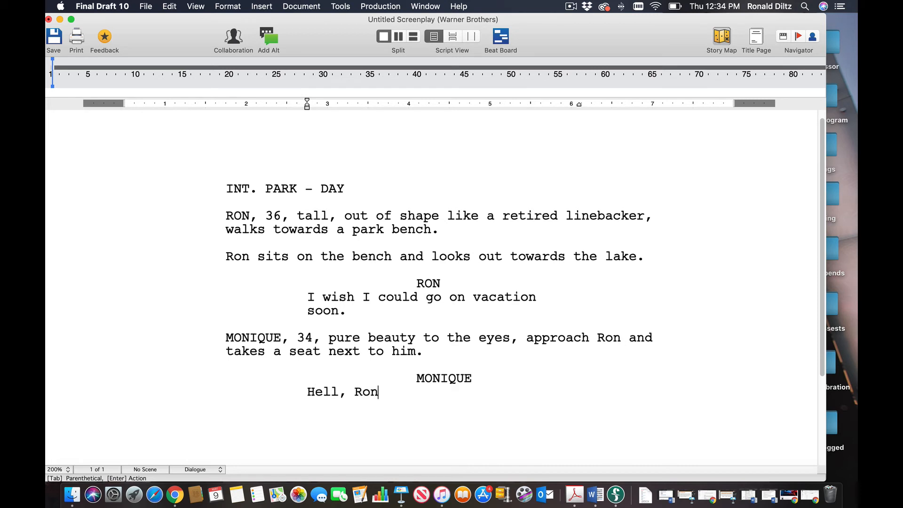
type("... How are you doi")
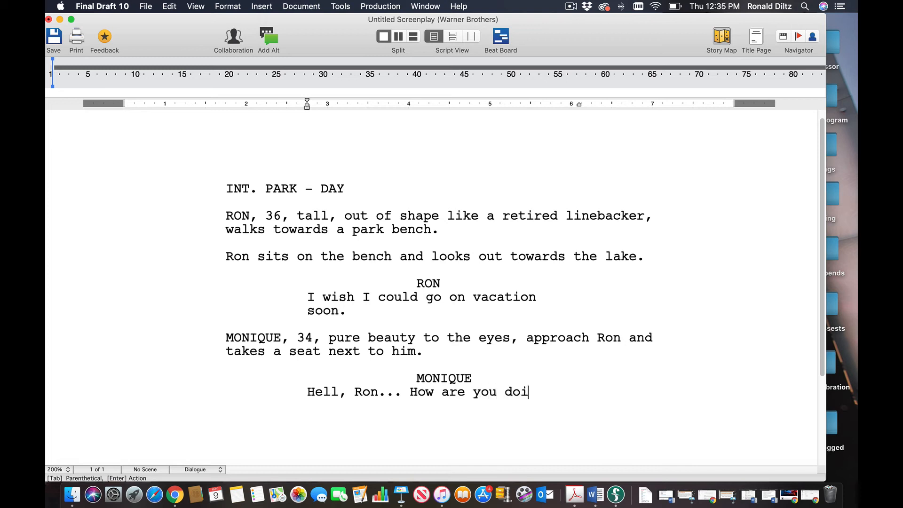
type("ng today?")
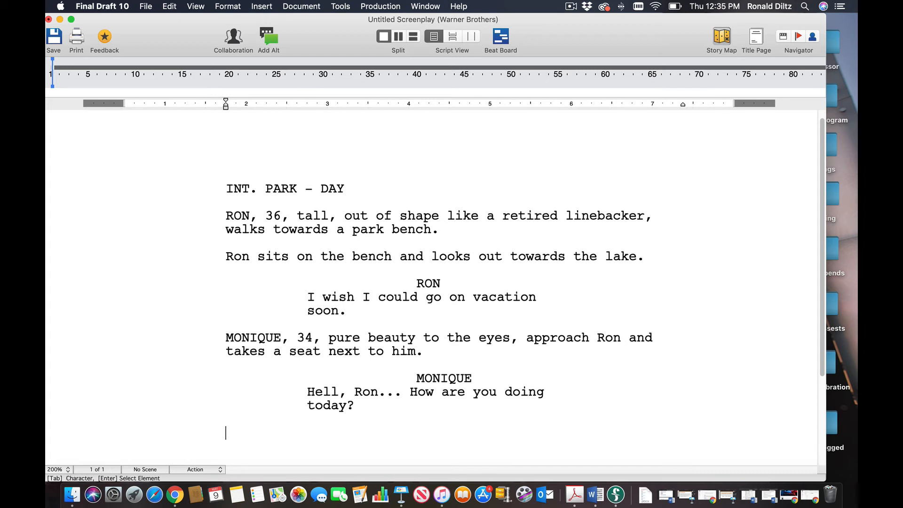
- Make the line below the dialogue a Character element and enter the first character's name in capitals as the speaker
key("Return")
type("c")
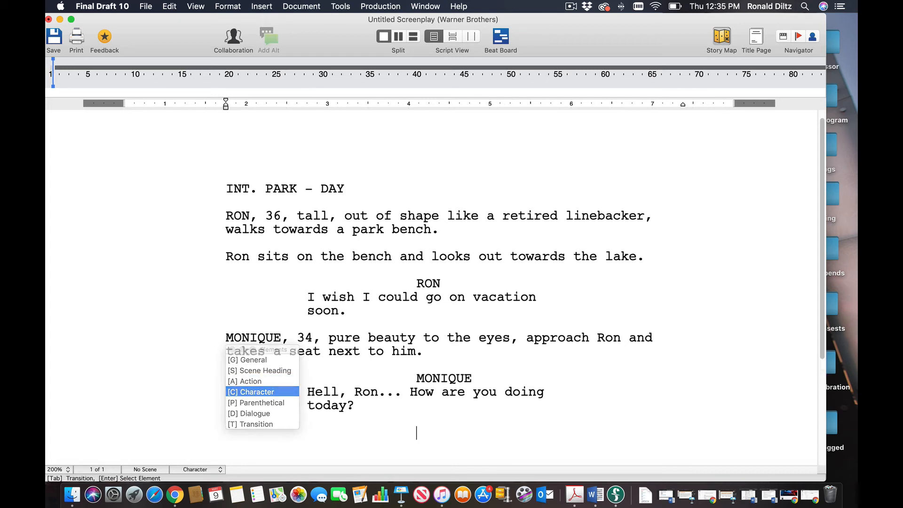
type("RON")
key("Return")
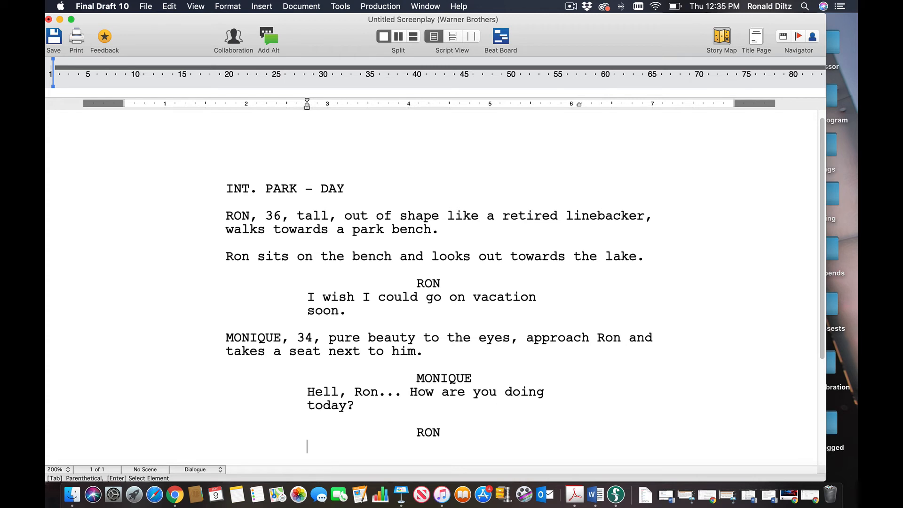
- Write the reply "You know me?" under the first character's cue
type("Yo n")
key("BackSpace")
key("BackSpace")
type("y")
key("BackSpace")
key("BackSpace")
type("u kno w")
key("BackSpace")
key("BackSpace")
type("w my")
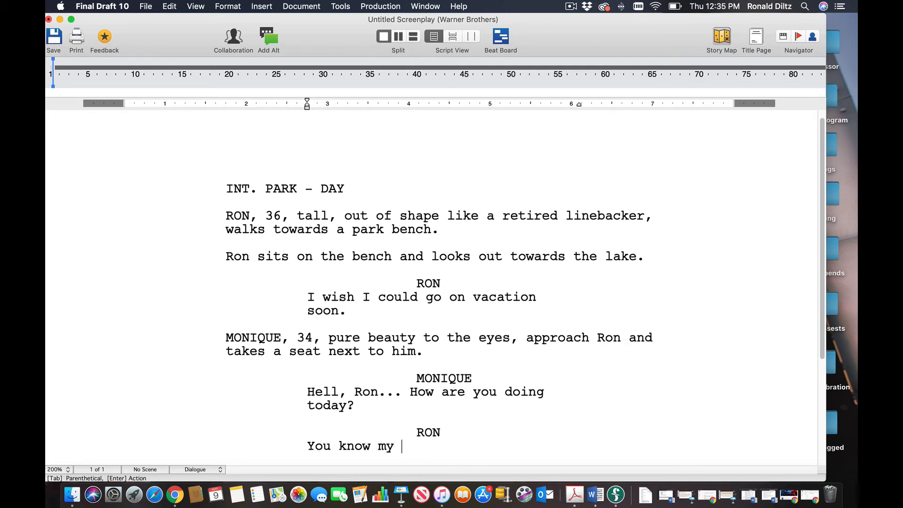
key("BackSpace")
type("e?")
- Add another Character element below the reply with the second character's name in capitals and start its dialogue line
key("Return")
key("Return")
key("Down")
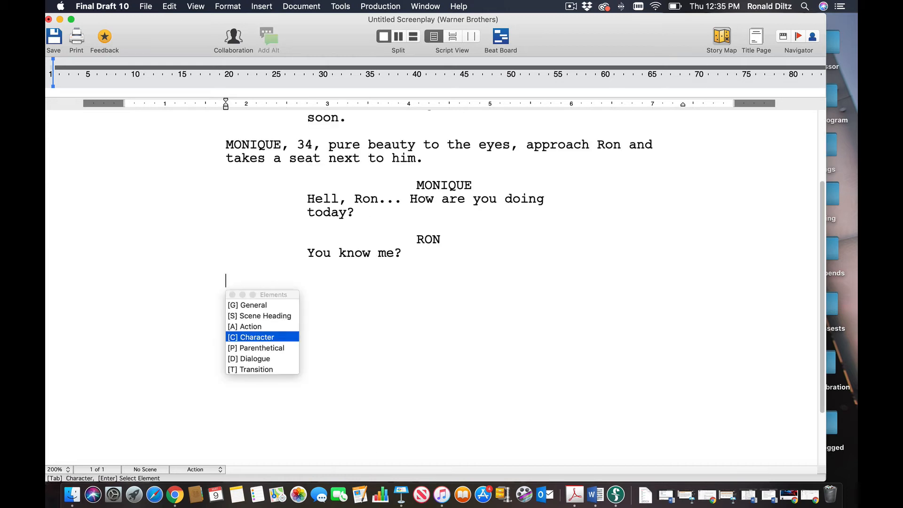
key("Return")
type("MO")
key("Return")
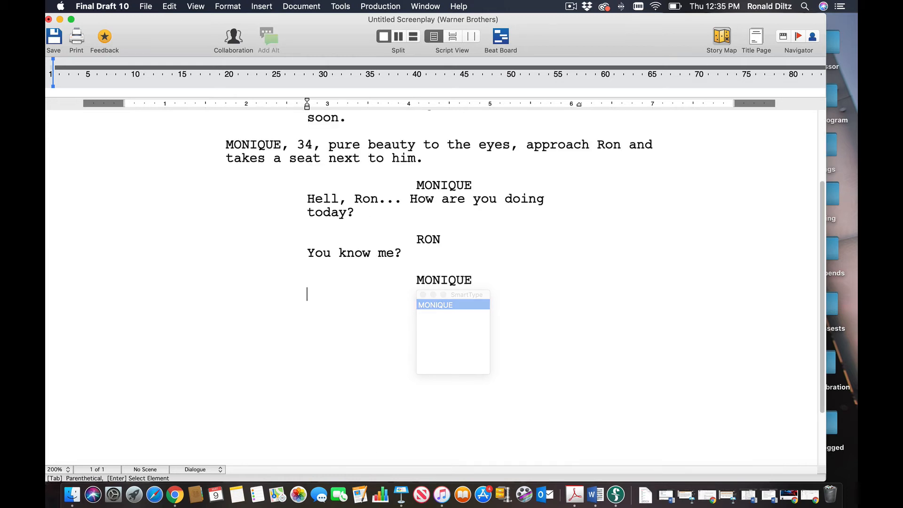
- Write the dialogue "Of course, I do... I met you a while back.", correcting the spacing in "Of course"
type("Of co")
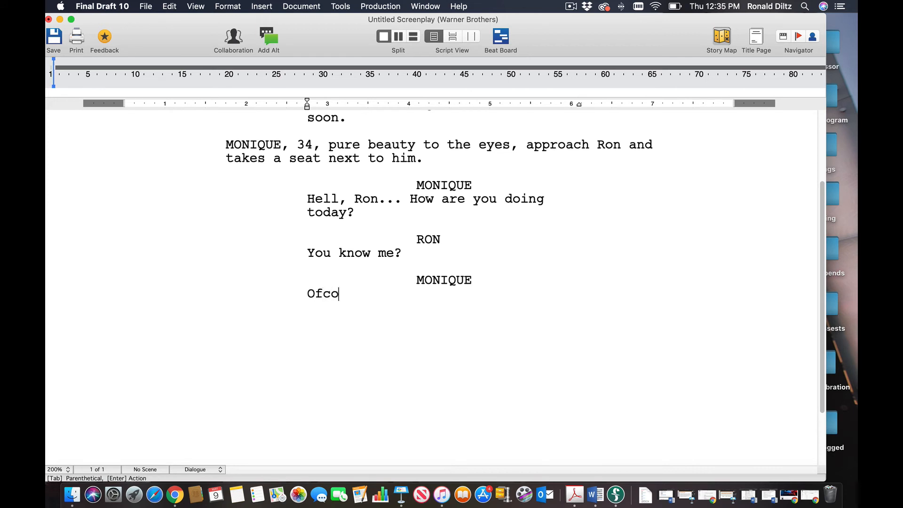
type("urse, I do")
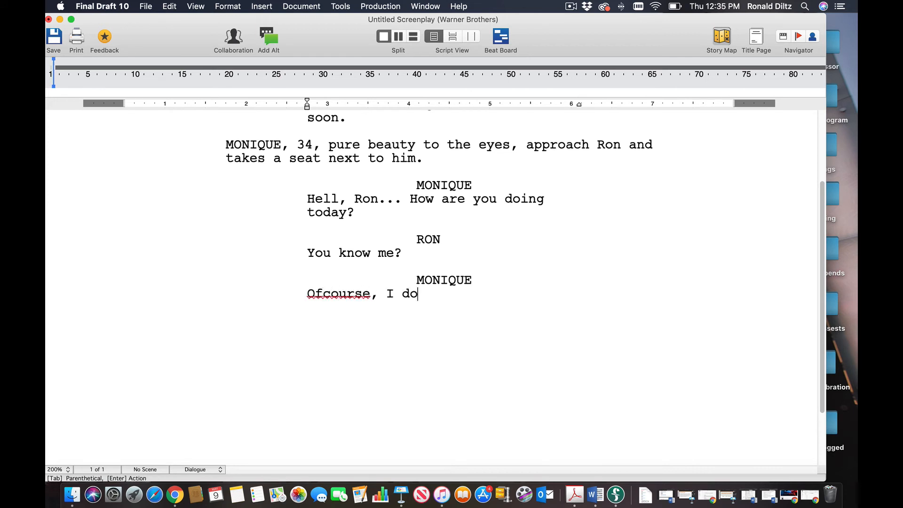
type("...")
left_click(323, 294)
left_click_drag(453, 299, 467, 296)
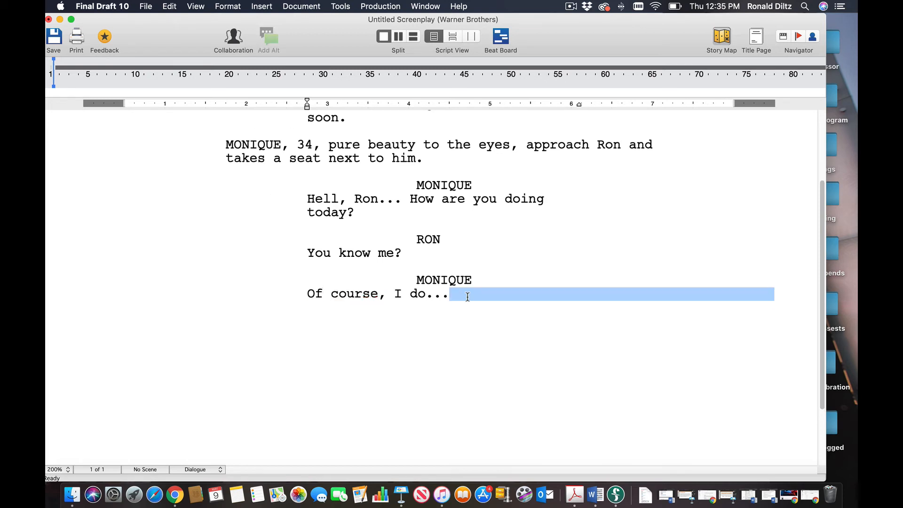
left_click(468, 297)
type("I met ")
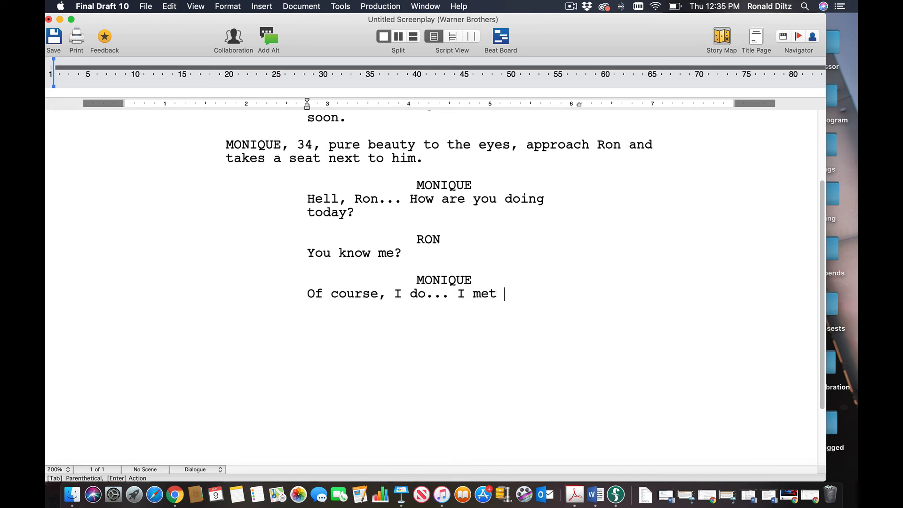
type("you a while back.")
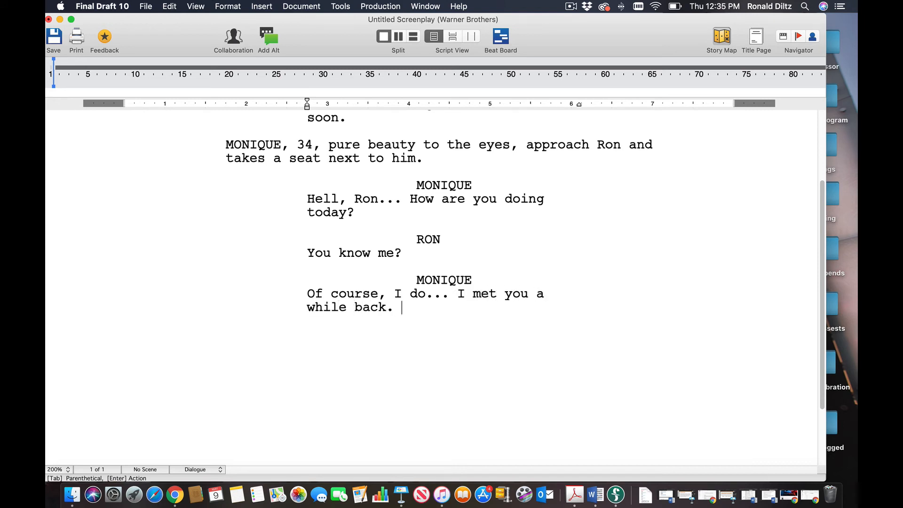
- Start saving the screenplay under the name PAP1_Example with the Desktop as its location
key("super+s")
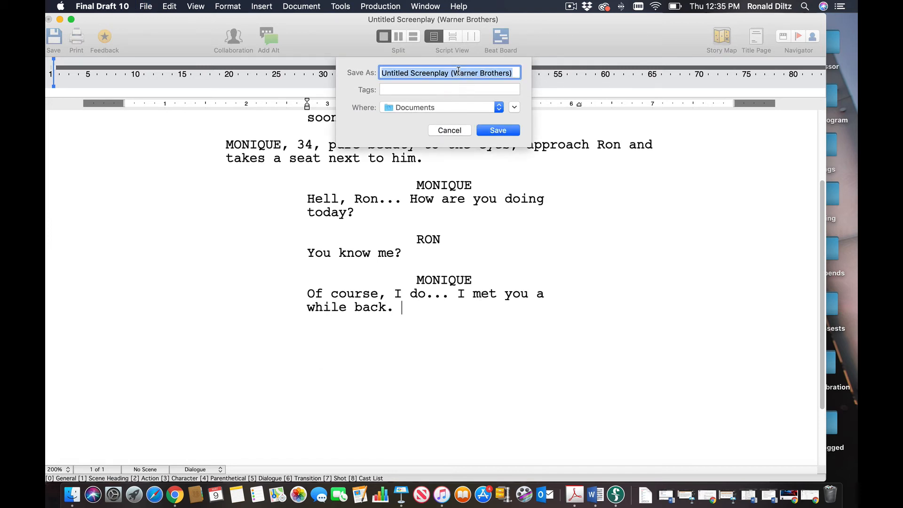
type("P")
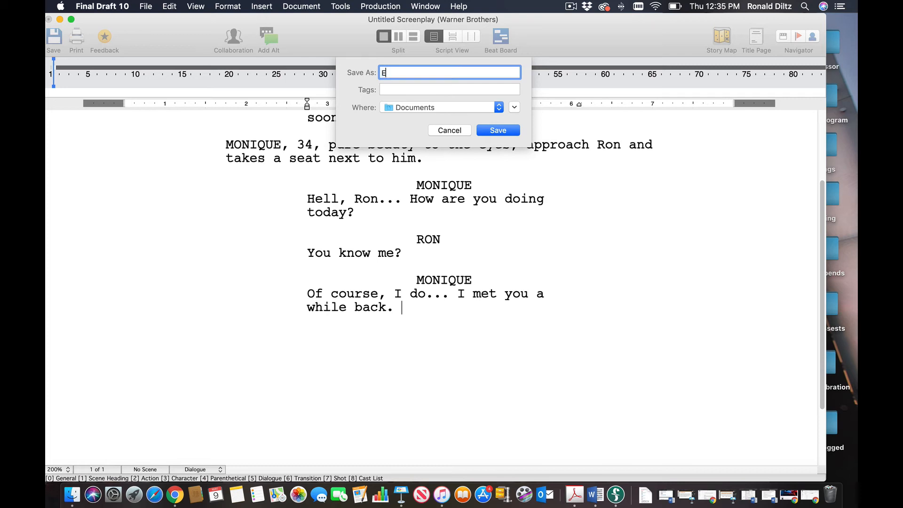
key("BackSpace")
type("PAP1_Exampke")
key("BackSpace")
type("le")
left_click(440, 111)
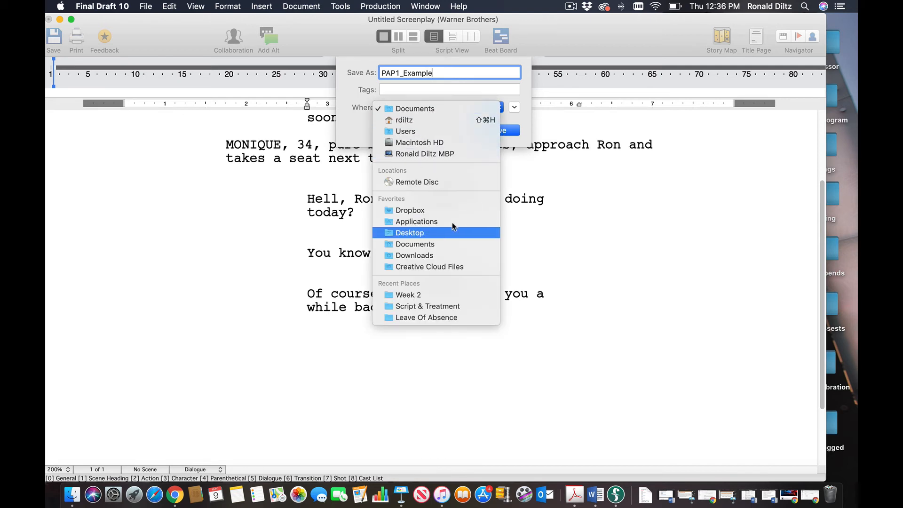
left_click(451, 232)
left_click(503, 131)
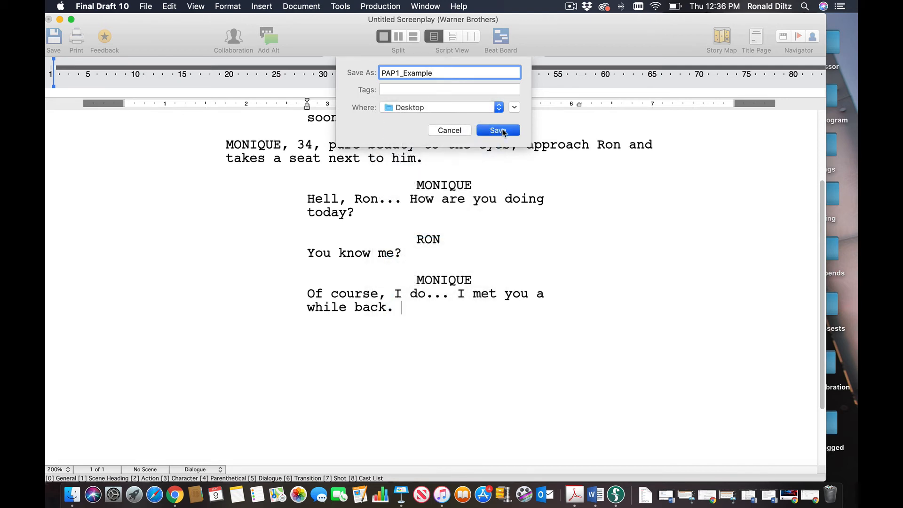
- Extend the file name to PAP1_Script_Example and save the screenplay
left_click(405, 71)
type("scRIPY")
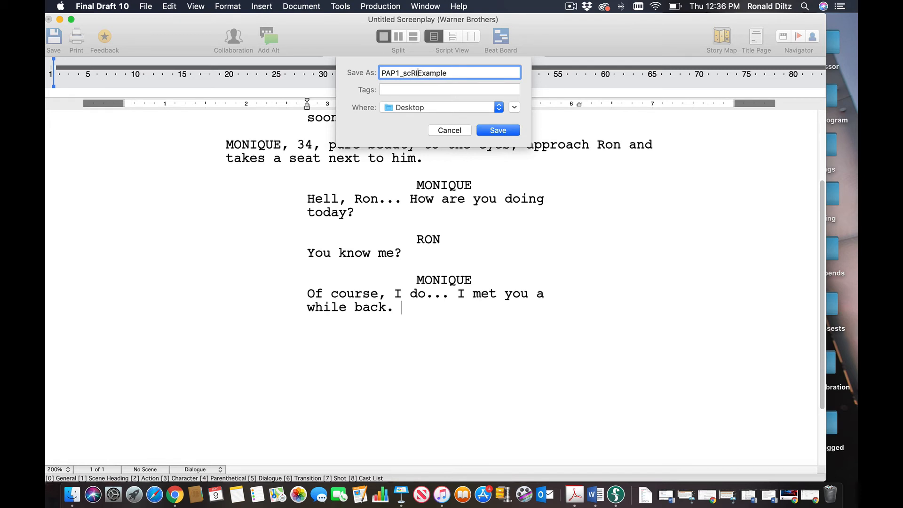
key("BackSpace")
key("BackSpace")
key("BackSpace")
key("BackSpace")
key("BackSpace")
key("BackSpace")
type("SCRIT")
key("BackSpace")
key("BackSpace")
key("BackSpace")
key("BackSpace")
type("cript_")
left_click(492, 130)
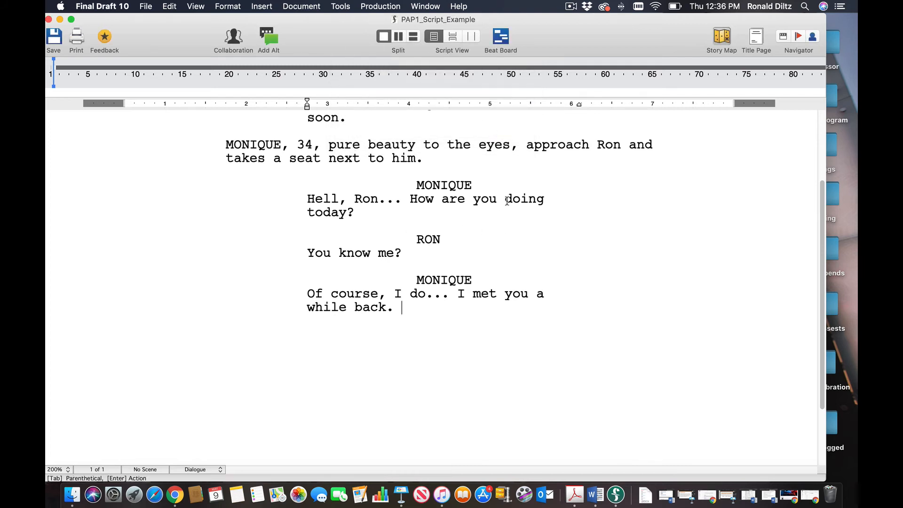
- Start a new action line below the last dialogue and return to the end of the second character's last cue
key("Return")
left_click(210, 470)
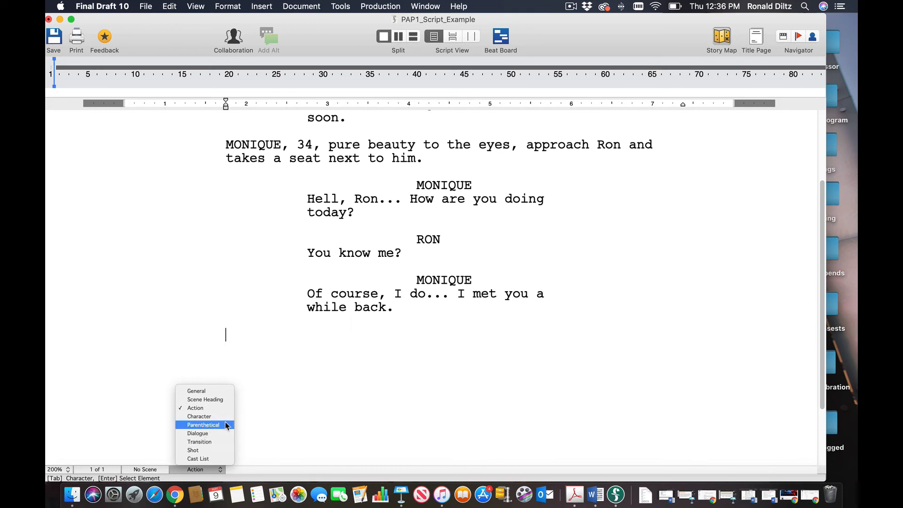
left_click(473, 277)
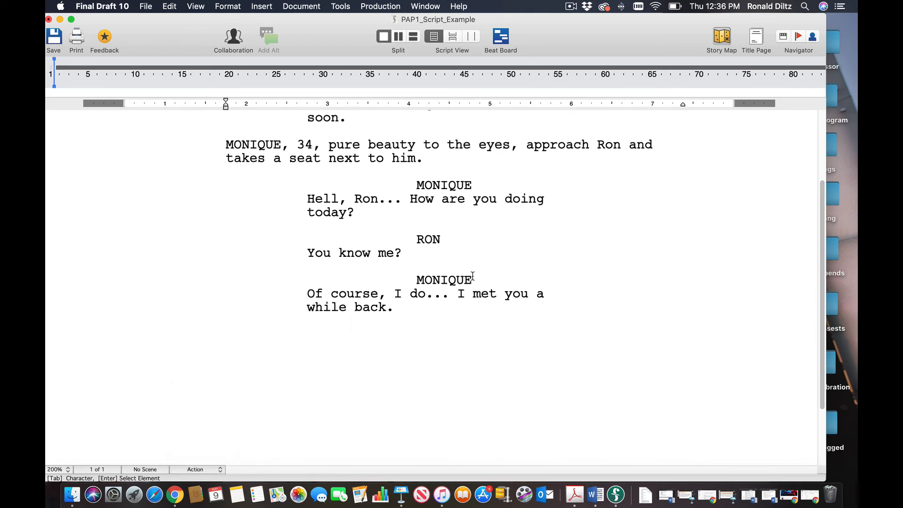
left_click(473, 276)
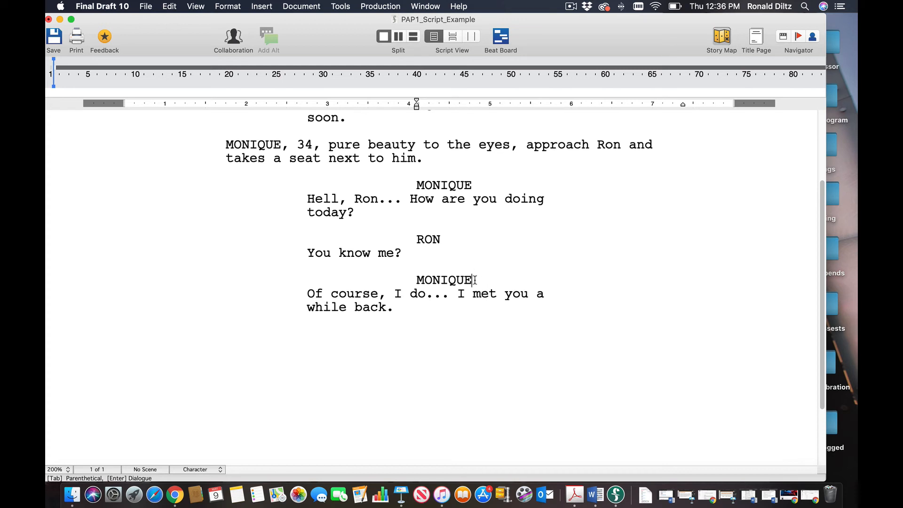
- Try to turn the second character's last cue into a Parenthetical element
left_click(213, 470)
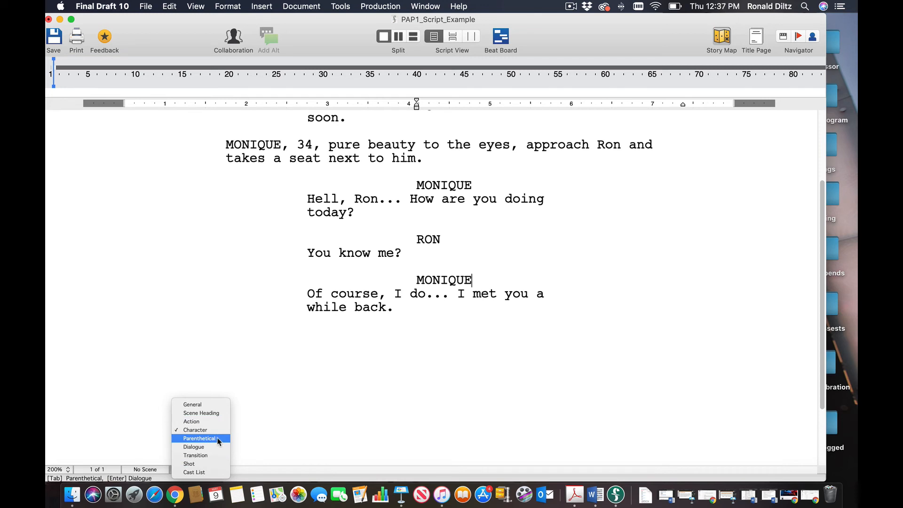
left_click(199, 438)
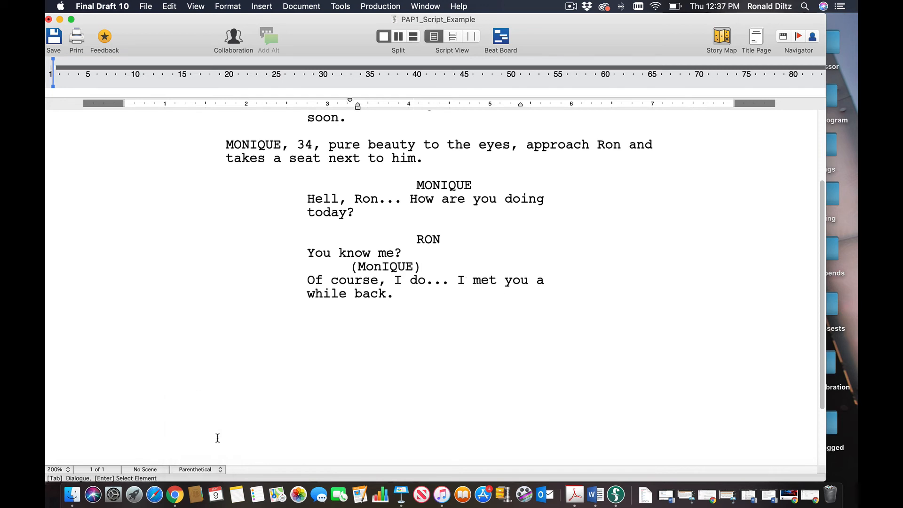
key("super+z")
- Insert the parenthetical (sighs) between the second character's last cue and its dialogue, and return to the end of that dialogue
key("Return")
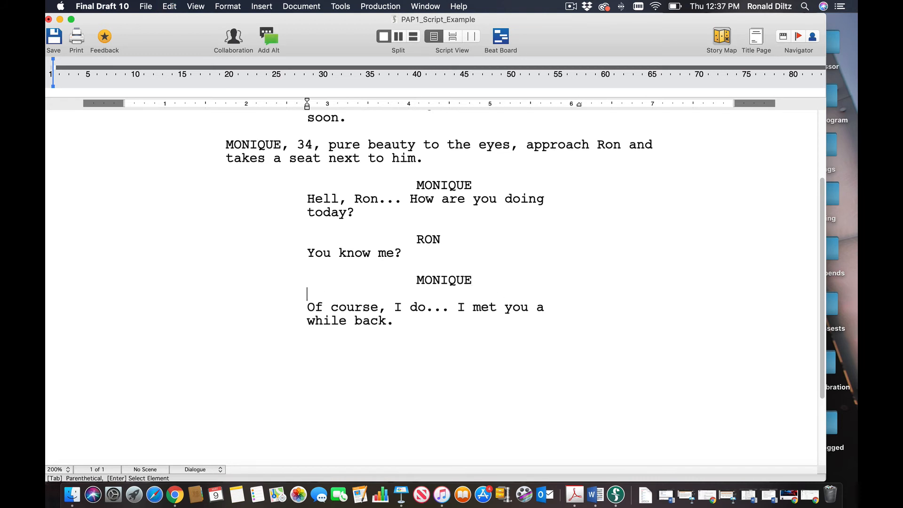
left_click(206, 469)
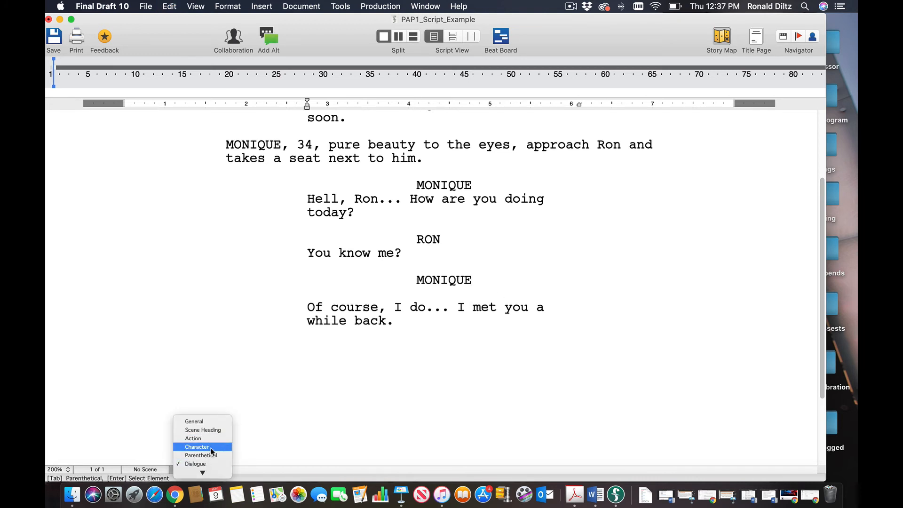
left_click(211, 455)
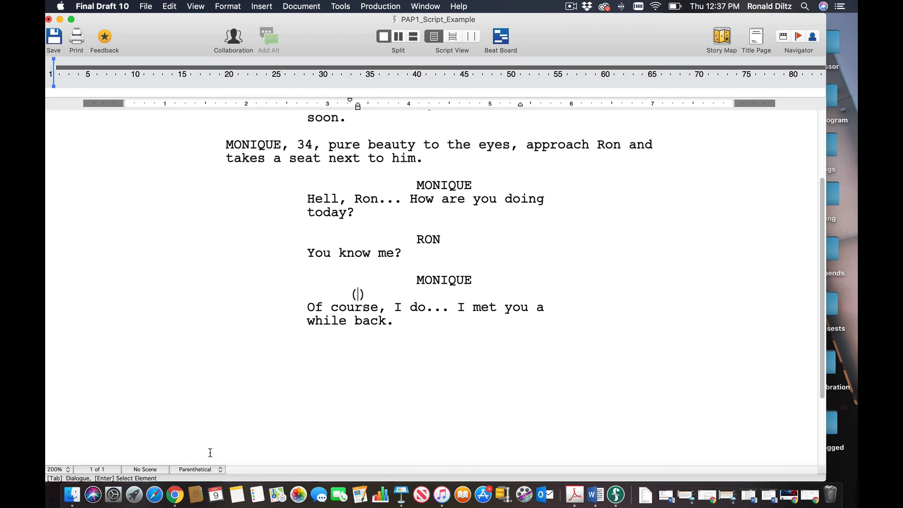
type("sighs")
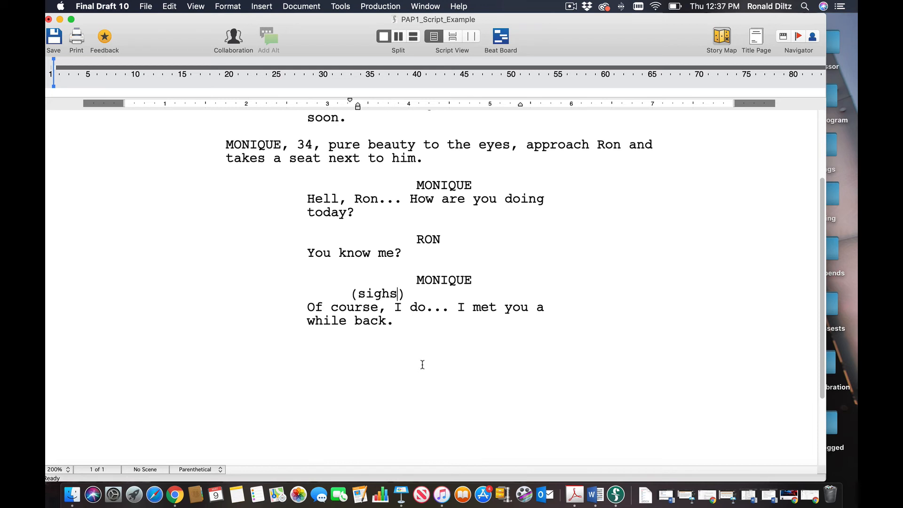
left_click(195, 469)
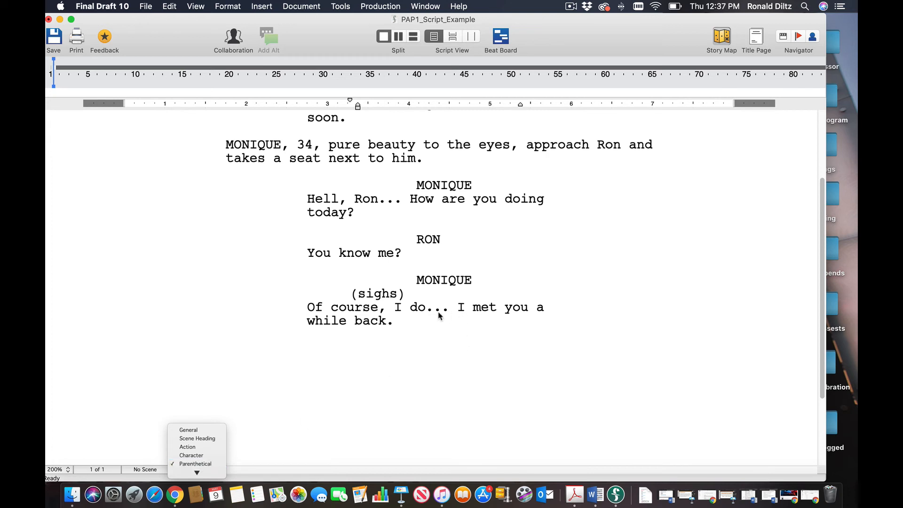
left_click(423, 319)
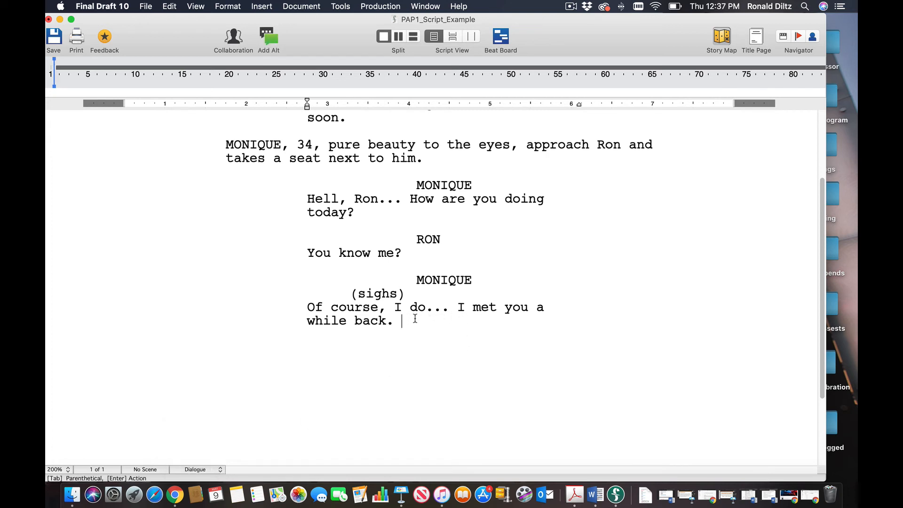
key("Return")
left_click(212, 469)
left_click(217, 425)
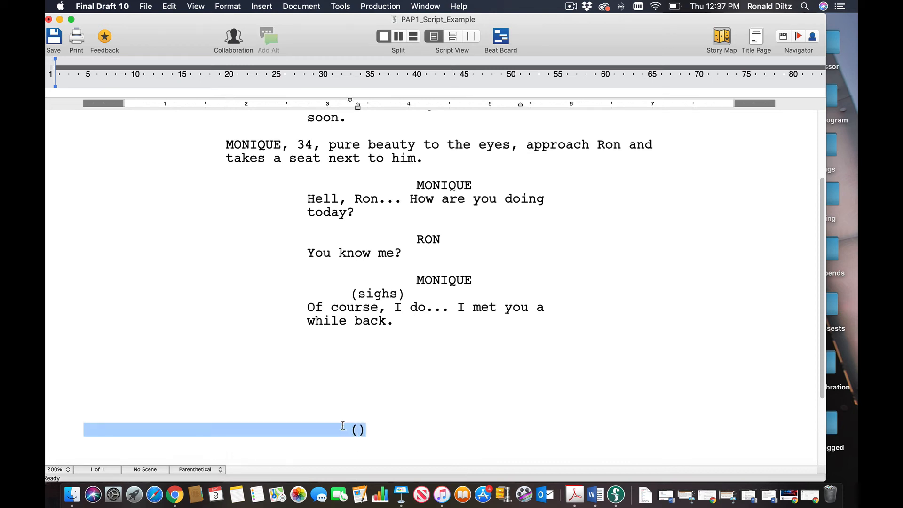
triple_click(343, 426)
key("BackSpace")
key("BackSpace")
key("BackSpace")
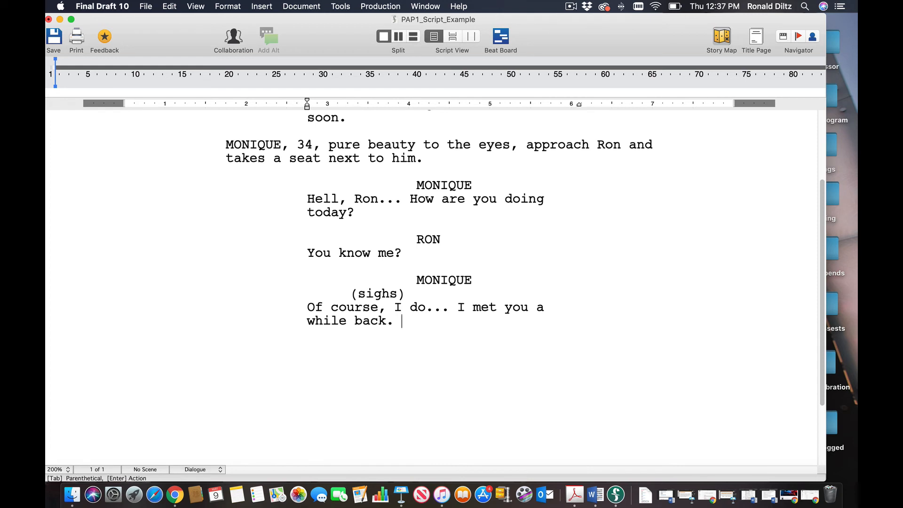
key("Return")
key("BackSpace")
left_click(199, 469)
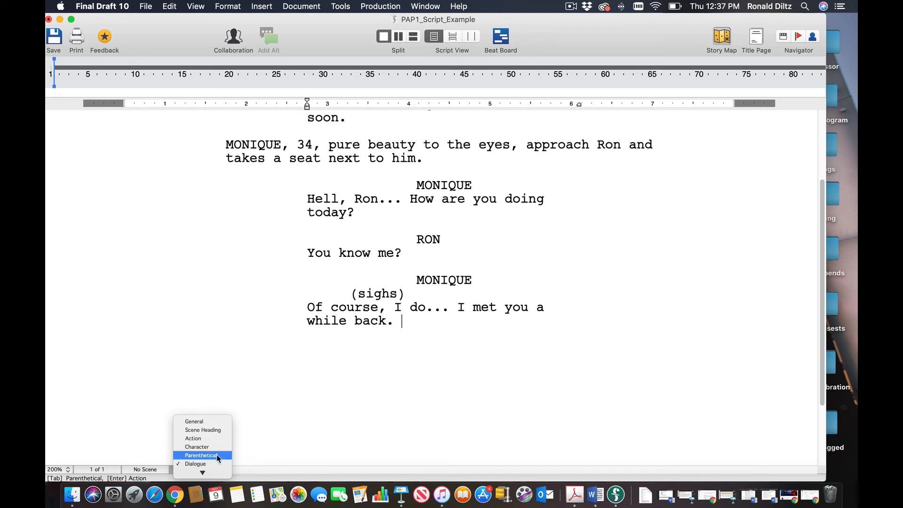
left_click(217, 456)
key("super+z")
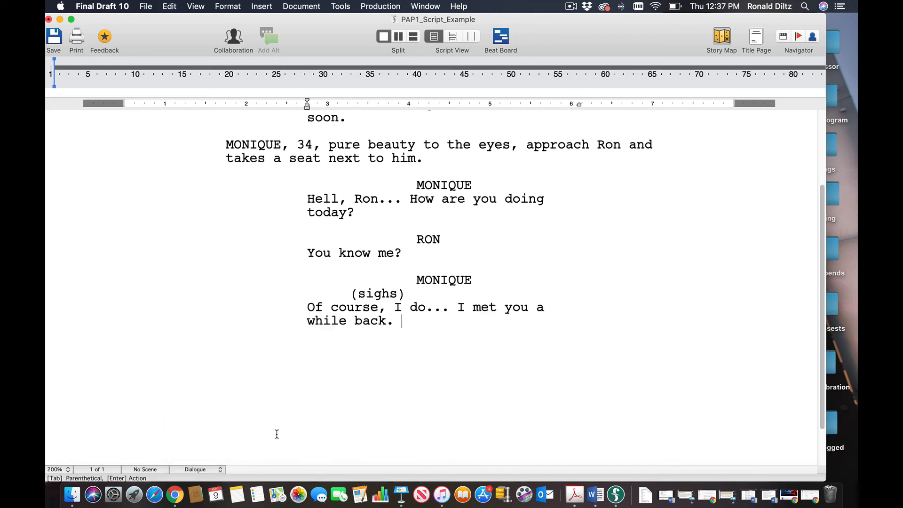
- Add the parenthetical (beat) below the last dialogue and continue the speech with "You were at my party."
key("Return")
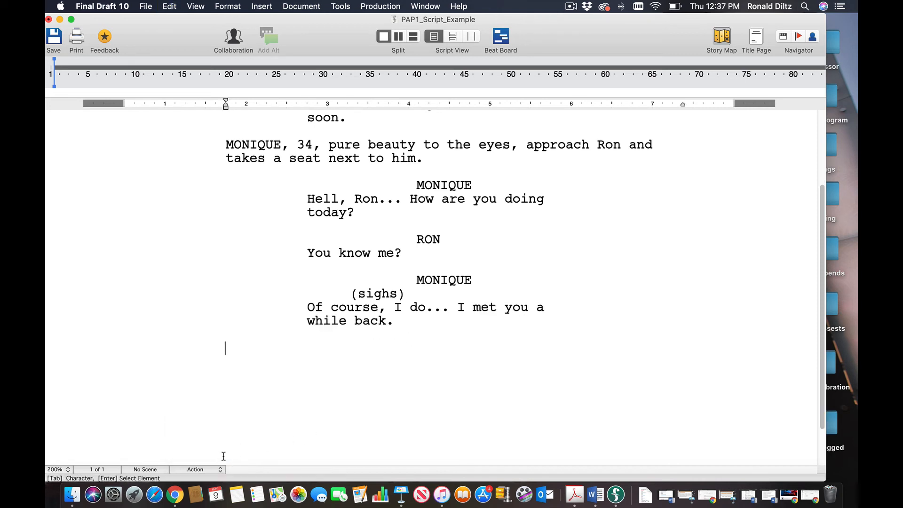
left_click(208, 469)
left_click(208, 469)
left_click(208, 469)
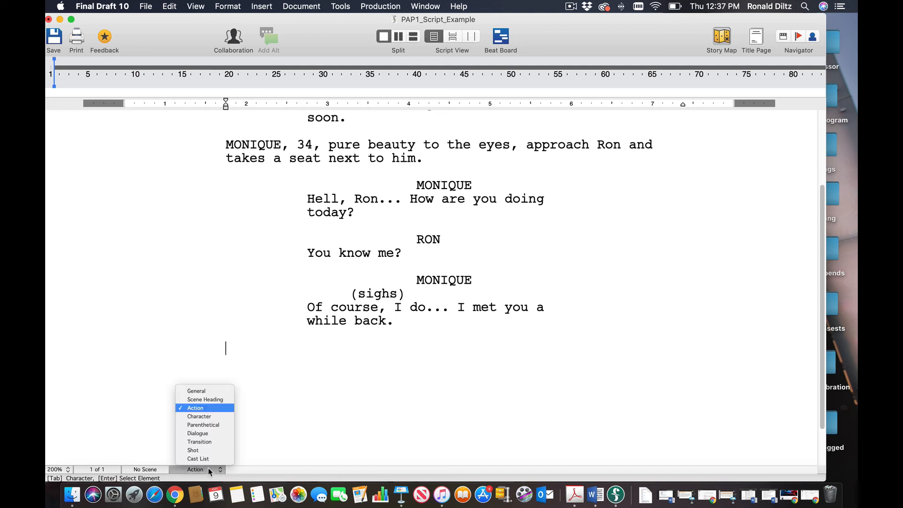
left_click(217, 425)
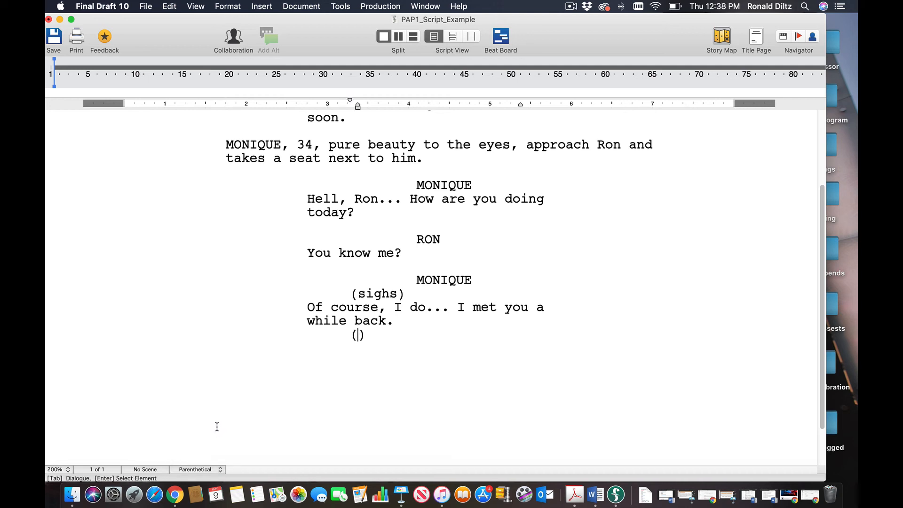
type("beat")
key("Return")
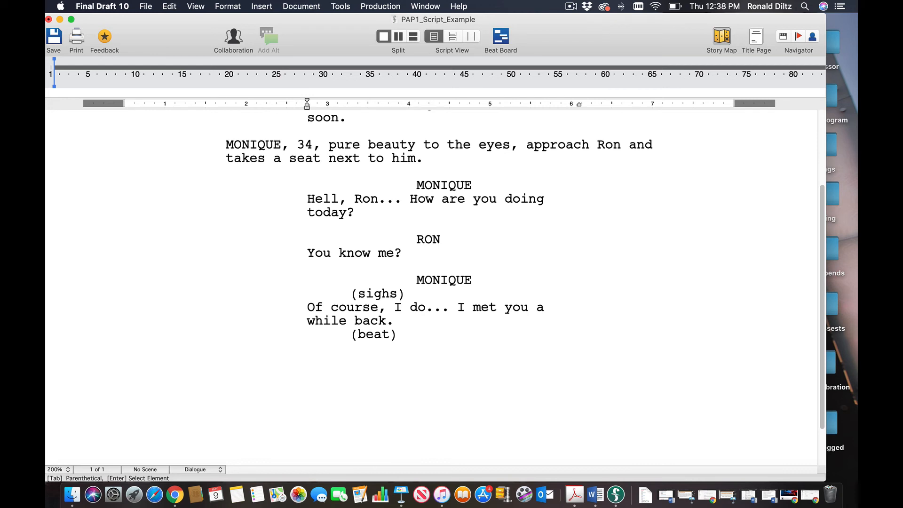
type("You were ")
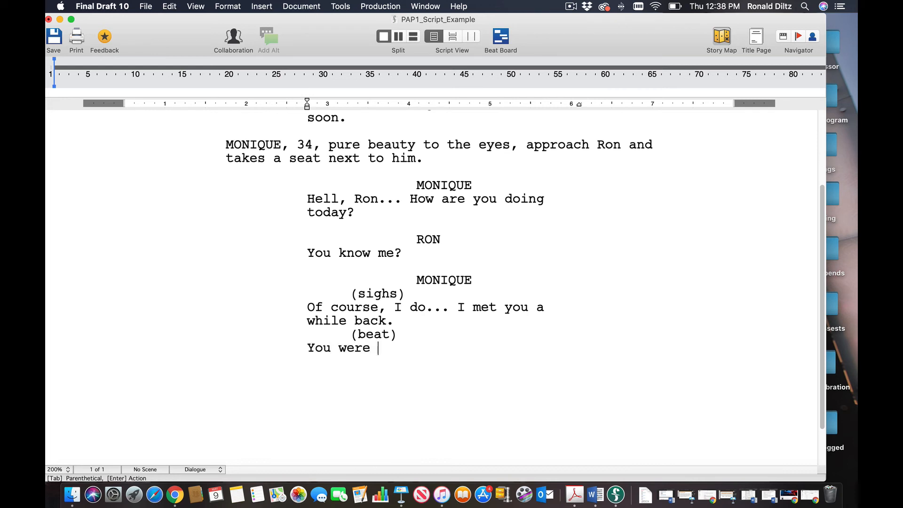
type("at my party.")
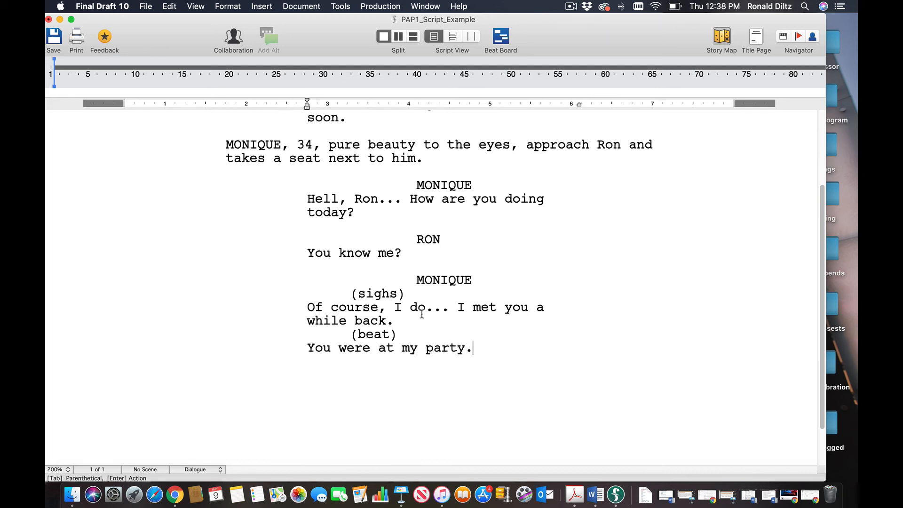
left_click_drag(404, 336, 340, 336)
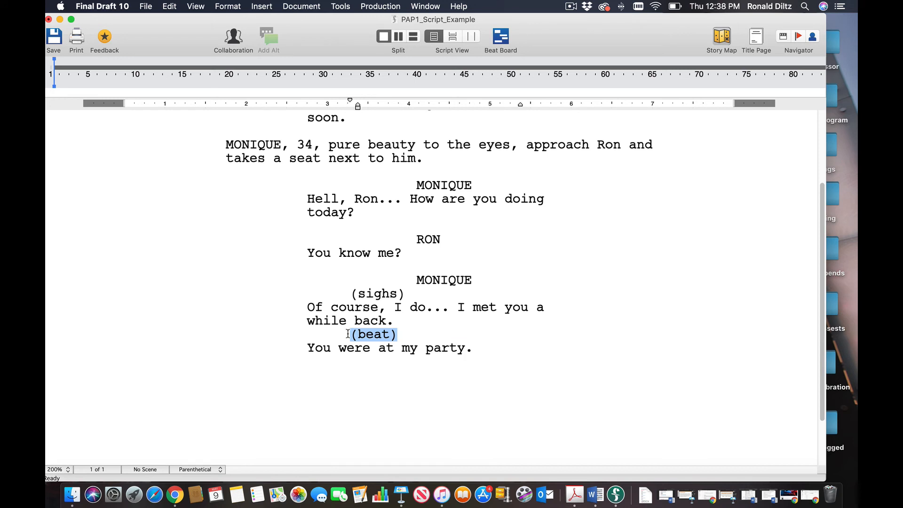
left_click(367, 297)
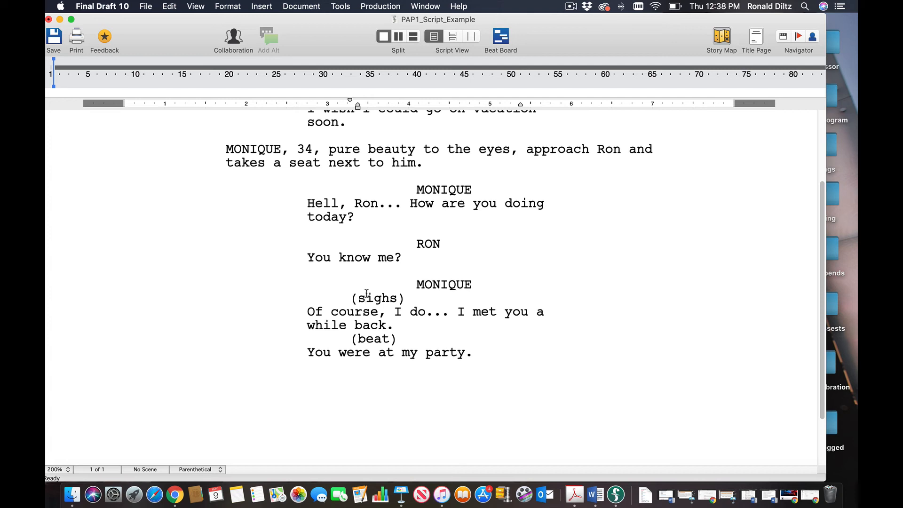
left_click(219, 469)
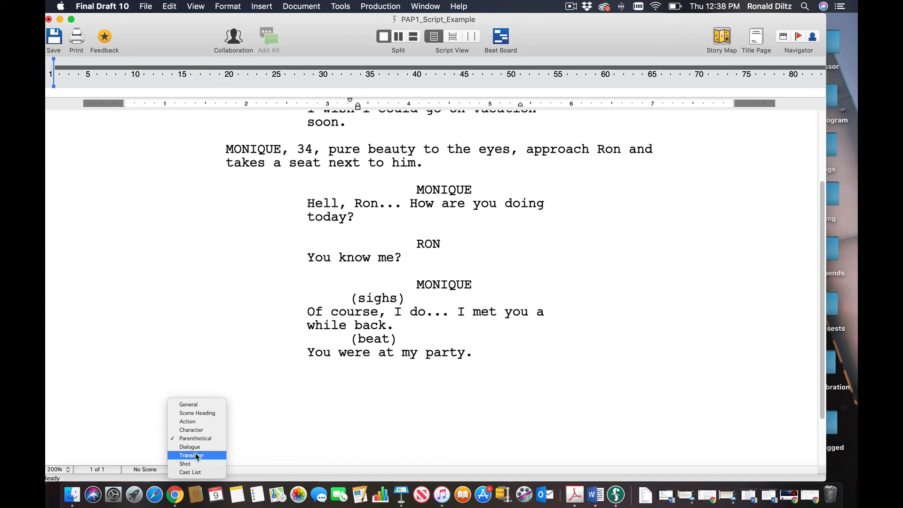
- Add a Transition element below the last dialogue and fill it with the suggested FADE TO BLACK
left_click(520, 349)
key("Return")
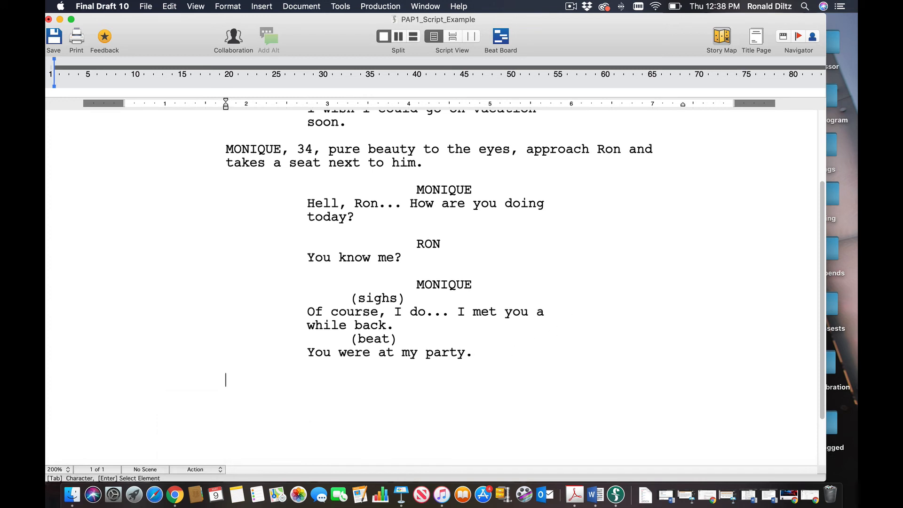
left_click(199, 469)
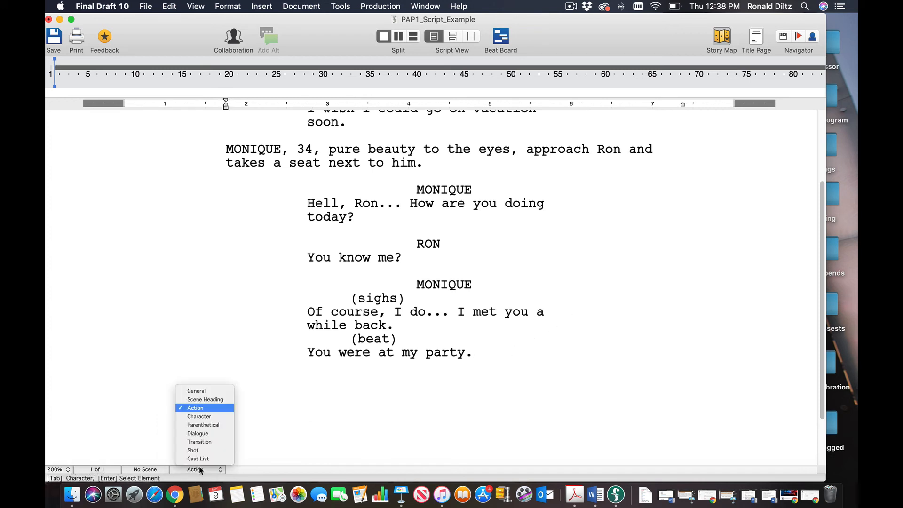
left_click(201, 441)
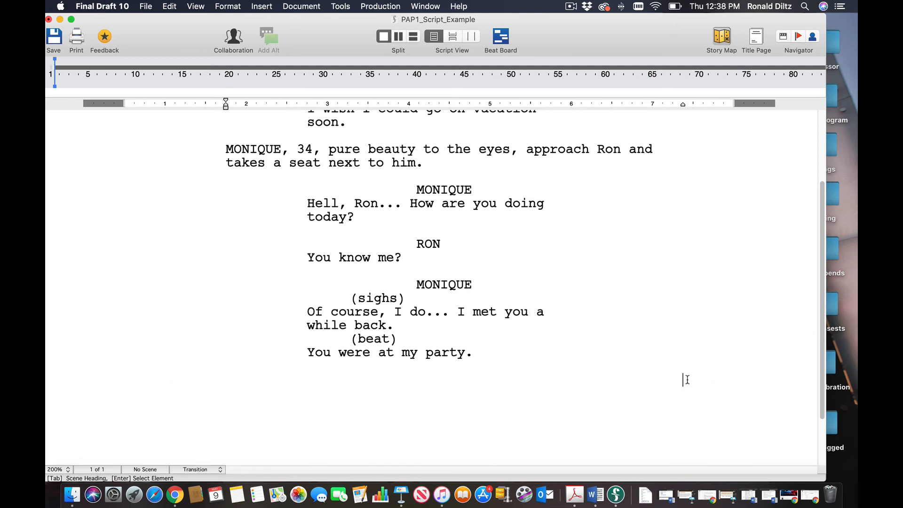
left_click(219, 468)
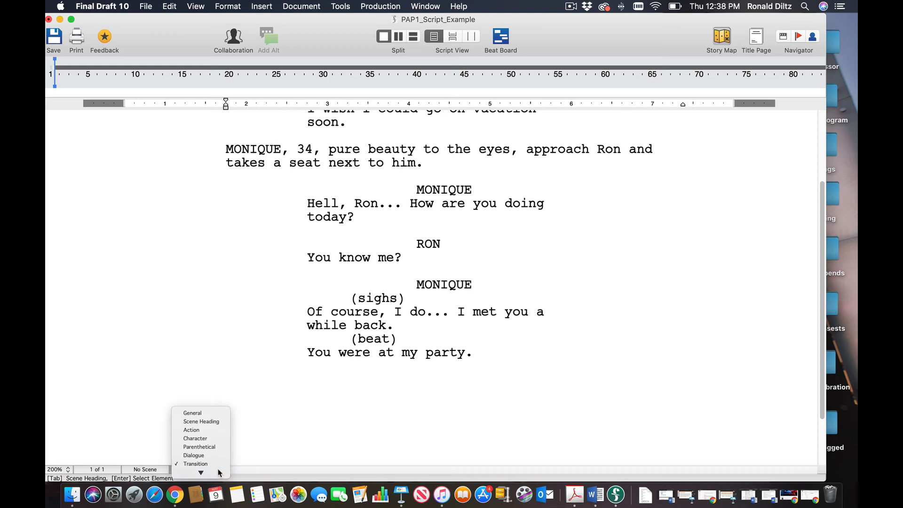
left_click(653, 393)
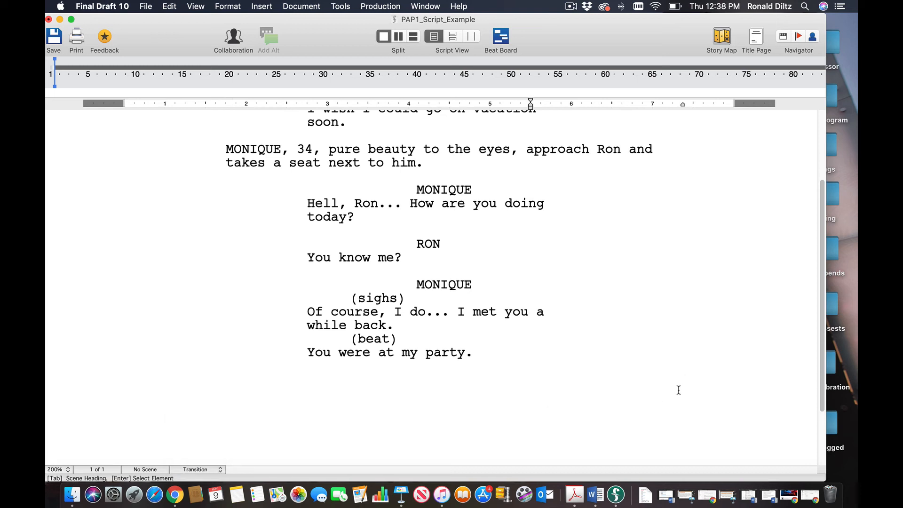
type("FA")
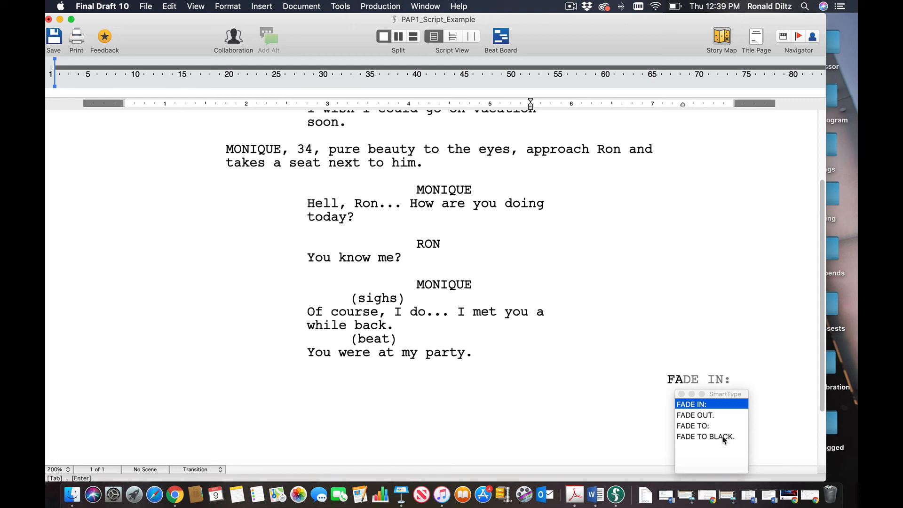
left_click(705, 435)
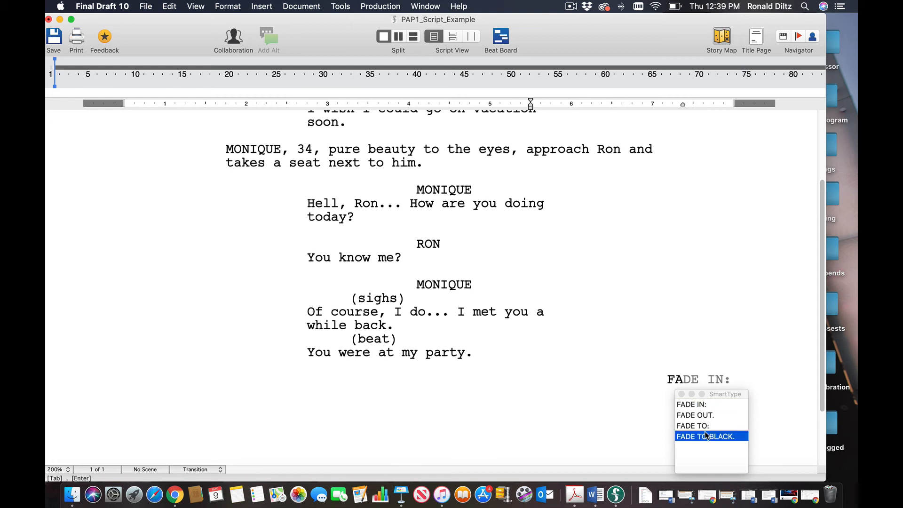
left_click(706, 434)
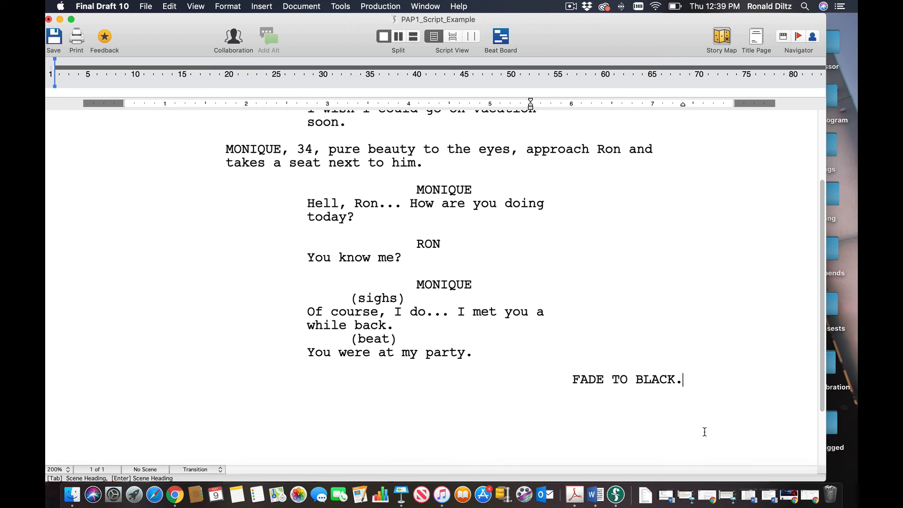
mouse_move(685, 376)
left_mouse_down()
mouse_move(560, 374)
mouse_move(680, 376)
left_mouse_up()
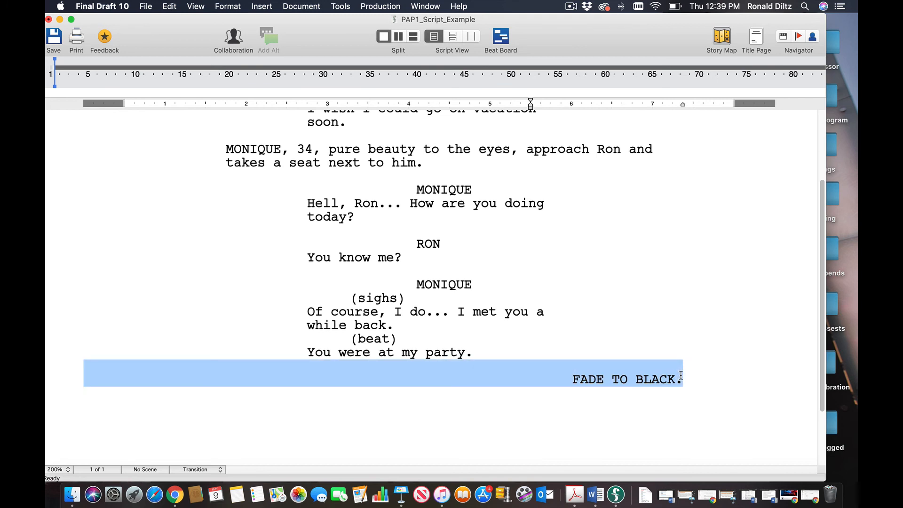
left_click(217, 469)
mouse_move(215, 470)
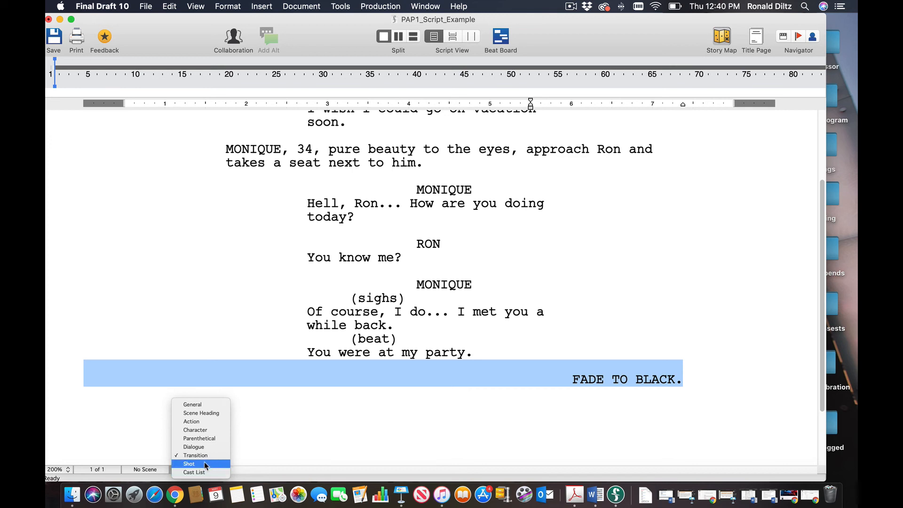
left_click(679, 368)
left_click(688, 373)
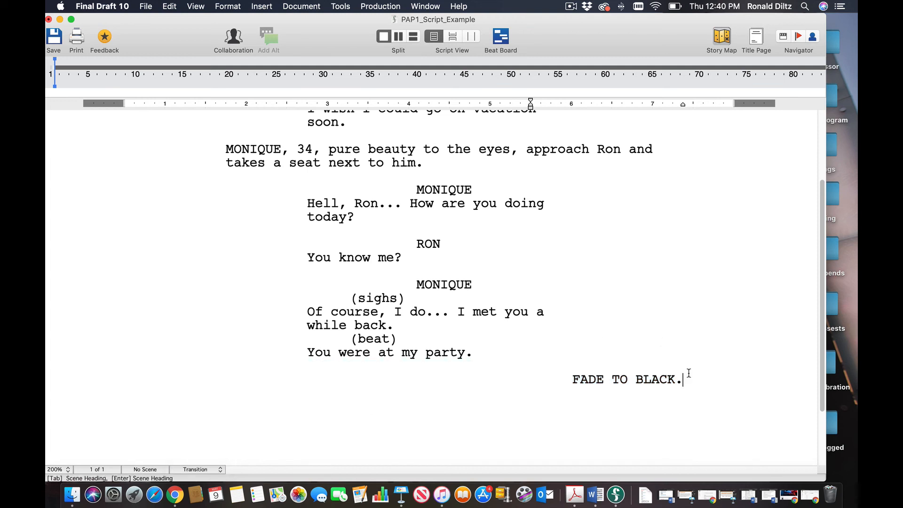
- Insert a Cast List element on a new line below the FADE TO BLACK. transition
key("Return")
key("Return")
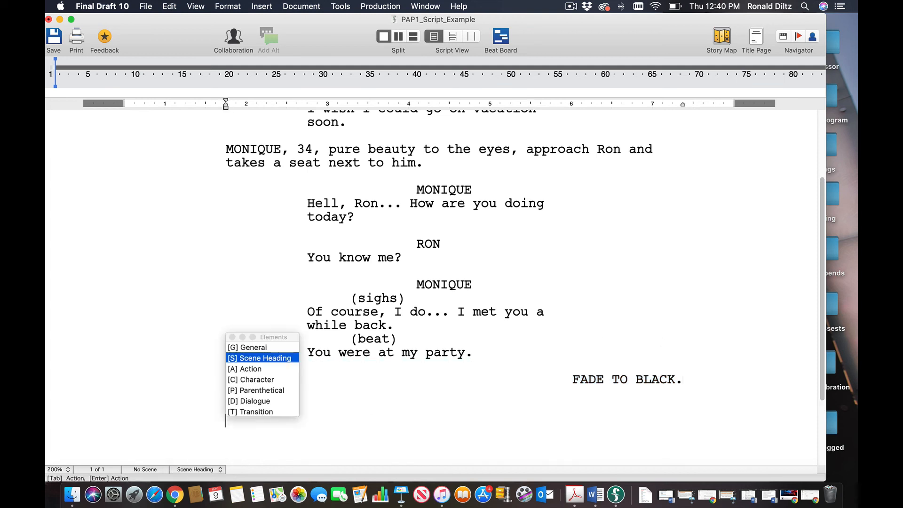
key("Down")
key("Down")
key("Down")
key("Down")
key("Down")
key("Down")
key("Down")
key("Down")
key("Down")
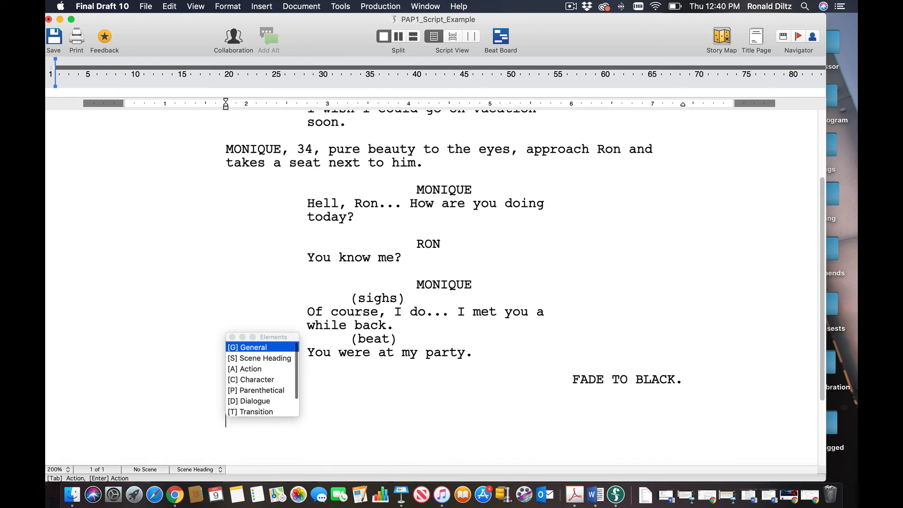
key("Up")
key("Up")
key("Up")
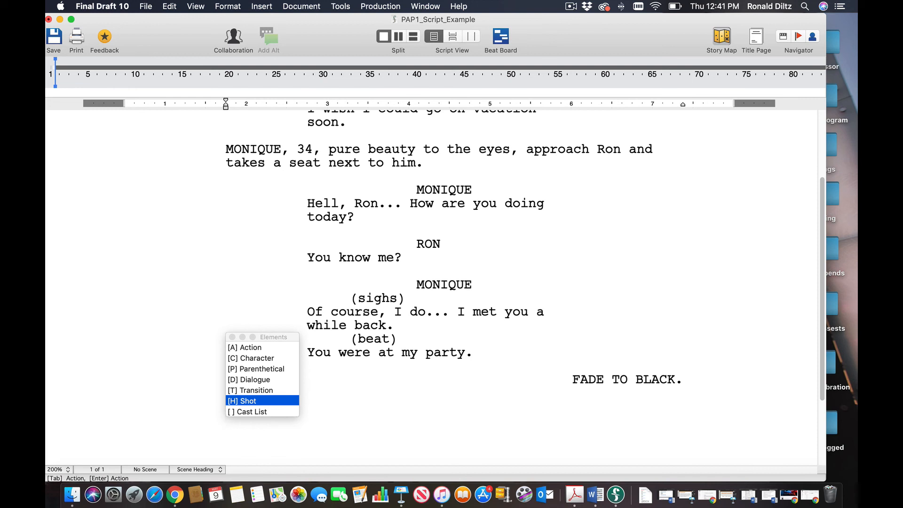
key("Down")
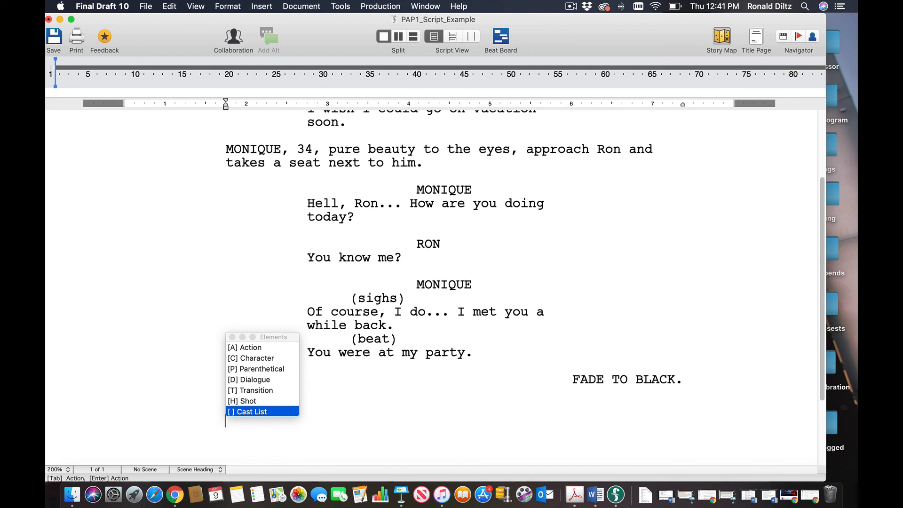
key("Return")
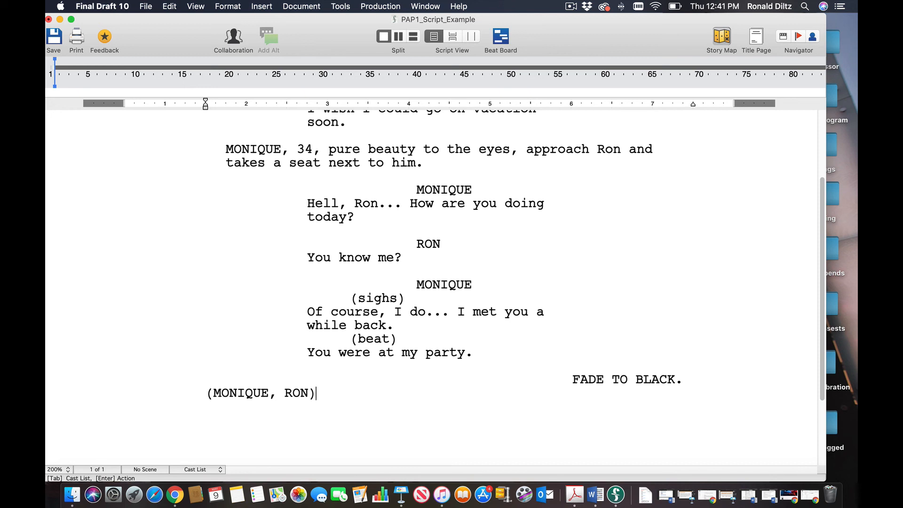
- Delete the cast list text below the FADE TO BLACK. transition and regenerate it on the same line
left_click(204, 469)
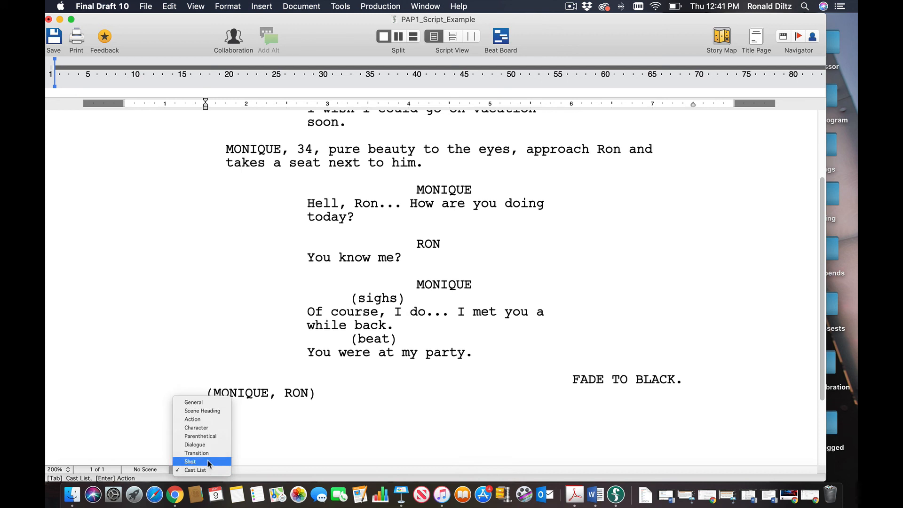
left_click(339, 387)
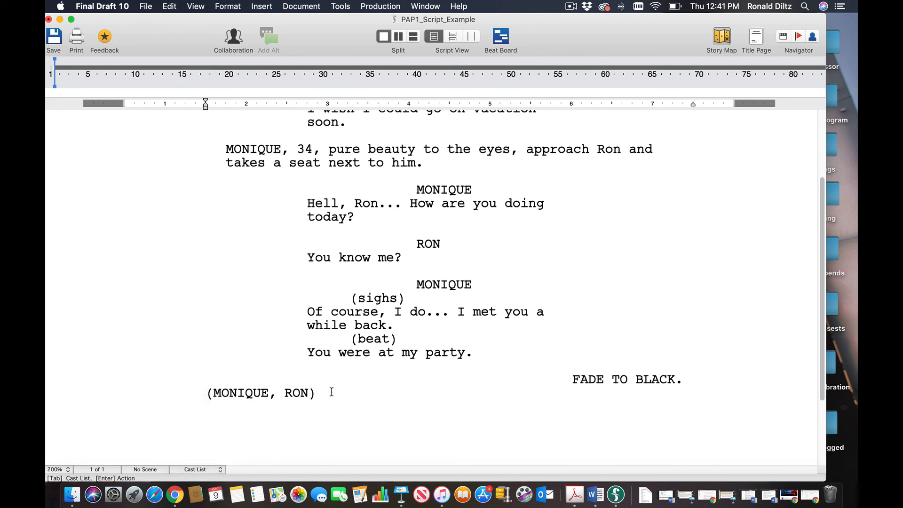
key("BackSpace")
key("BackSpace")
key("BackSpace")
key("BackSpace")
key("BackSpace")
key("BackSpace")
key("BackSpace")
key("BackSpace")
key("BackSpace")
key("BackSpace")
key("BackSpace")
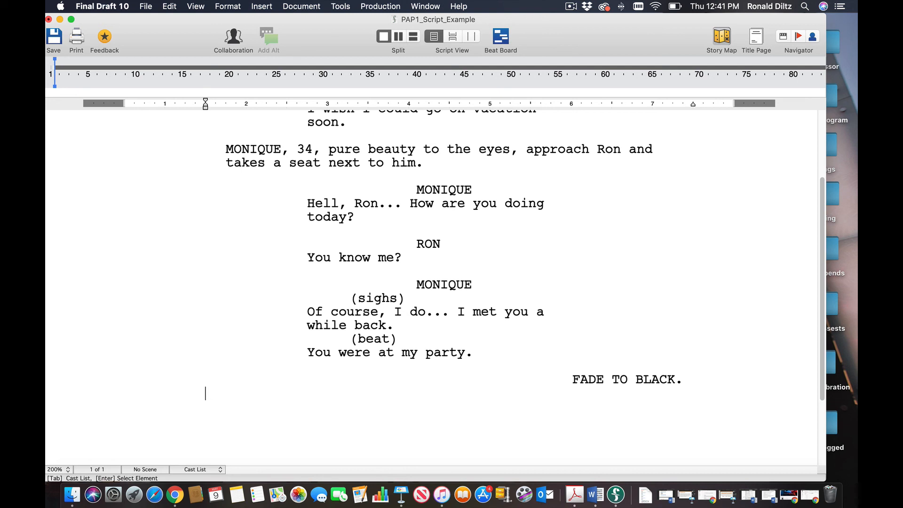
key("Tab")
- Change the cast list line below the transition to a Shot element
left_click(195, 469)
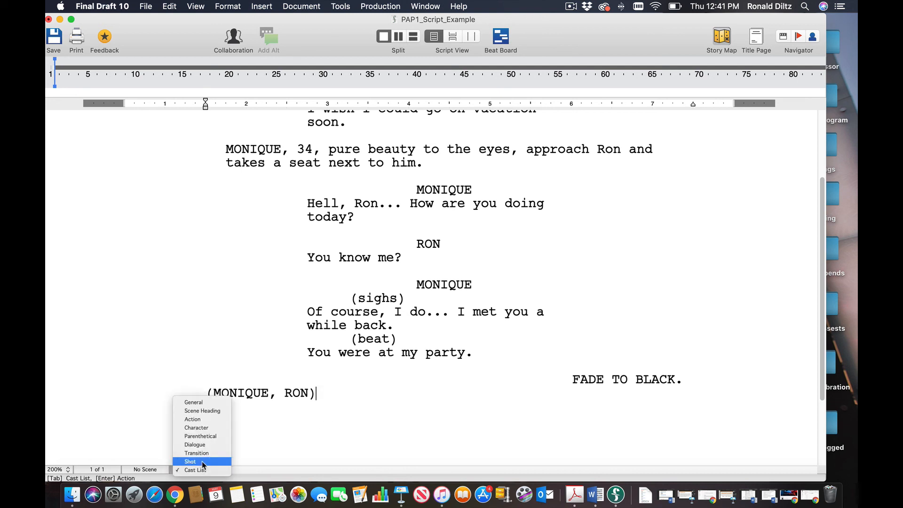
left_click(202, 462)
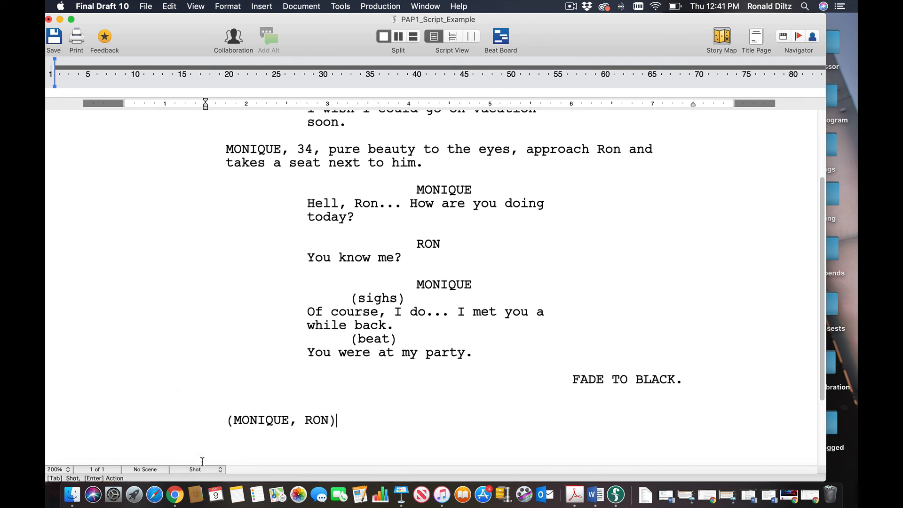
left_click(203, 471)
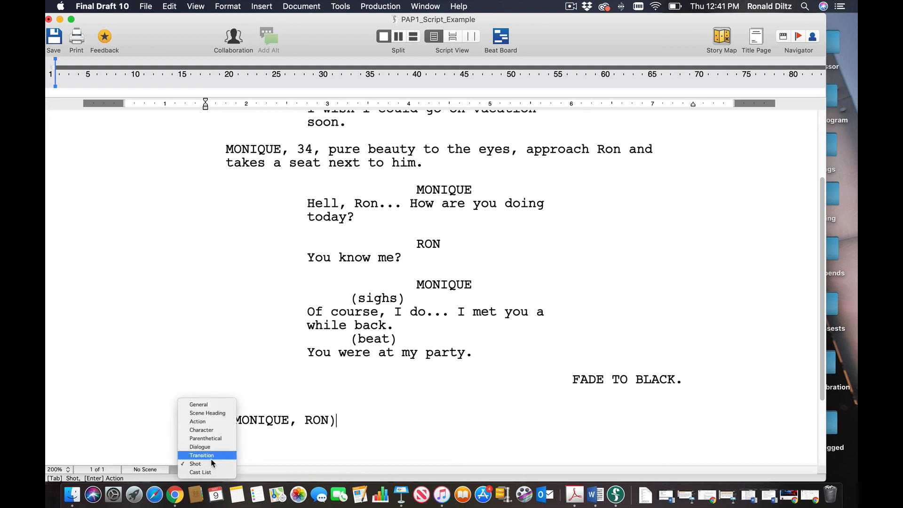
left_click(354, 379)
- Change the second character's last cue to a Shot element and convert it back to a Character element
left_click(486, 285)
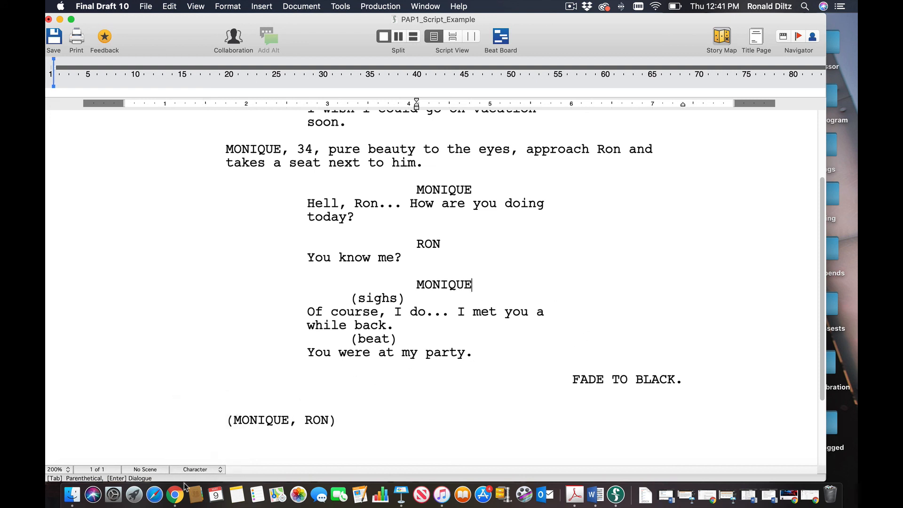
left_click(206, 470)
scroll(210, 455, "down", 4)
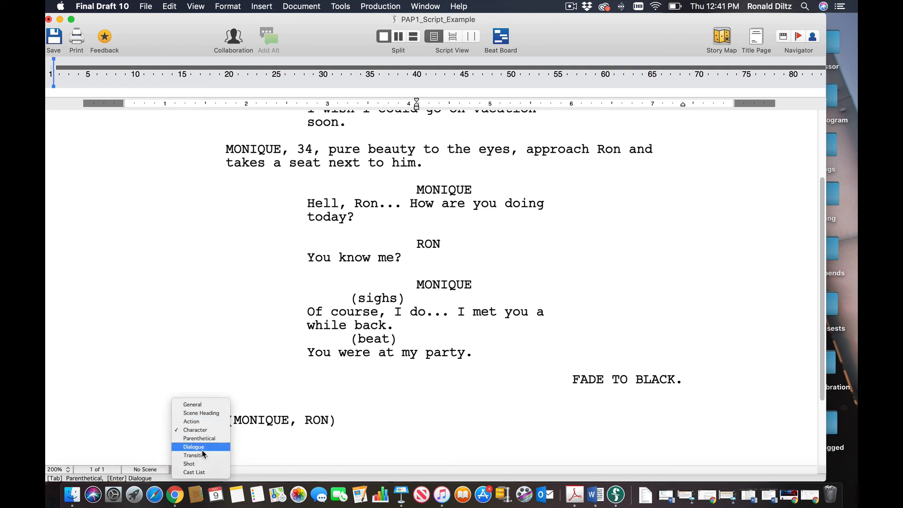
left_click(208, 464)
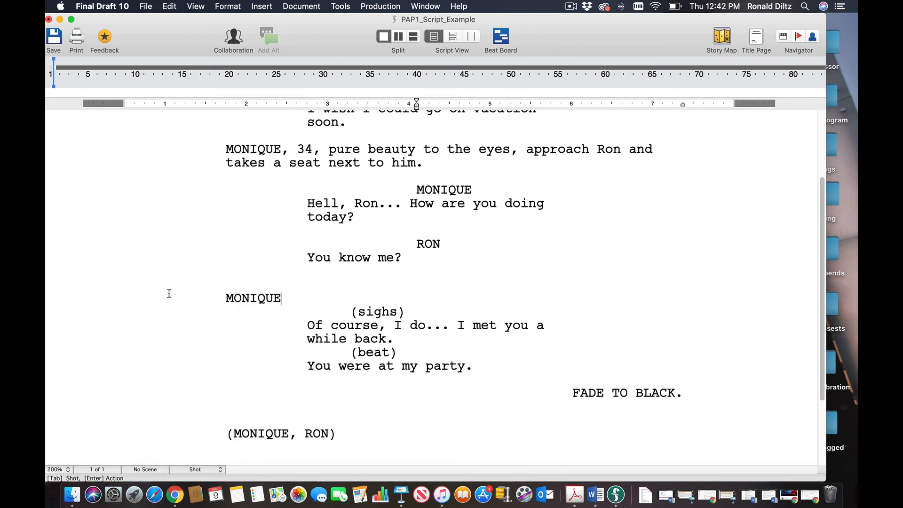
left_click(205, 470)
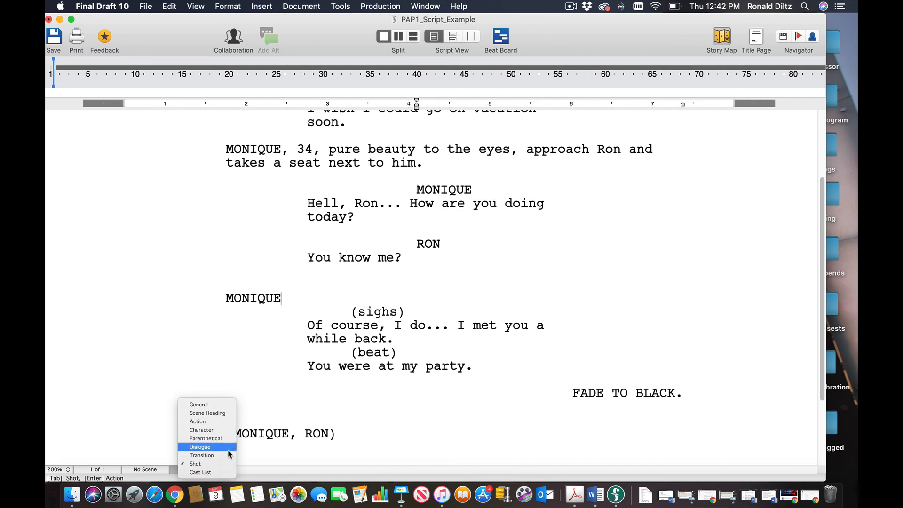
left_click(219, 430)
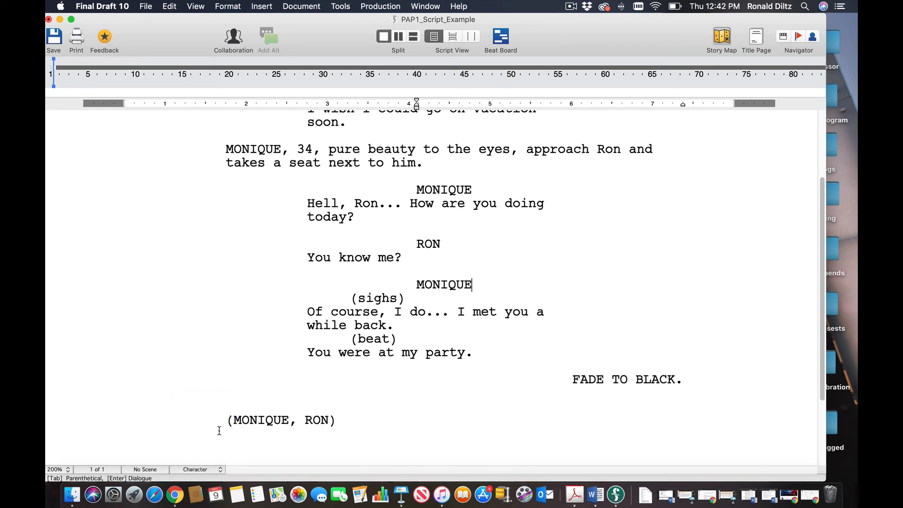
- Delete the cast list names below the transition and select the whole FADE TO BLACK. text
left_click_drag(373, 429, 205, 422)
key("BackSpace")
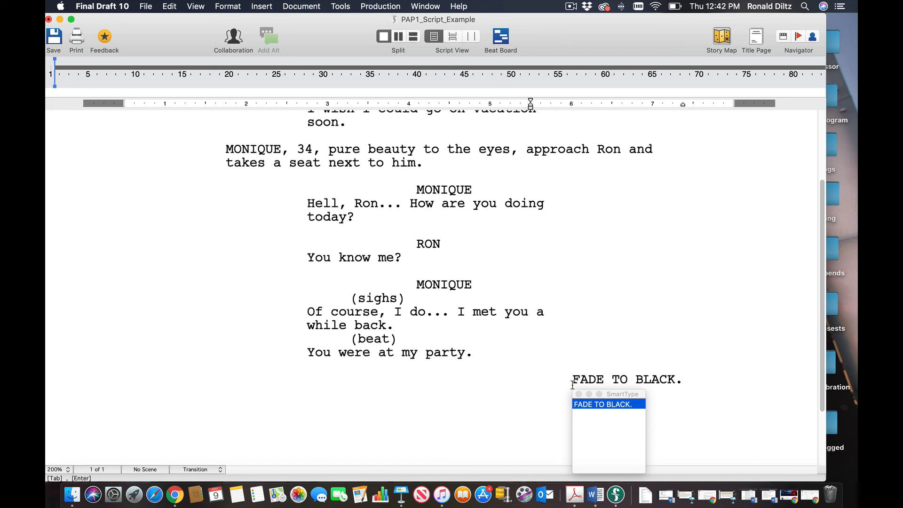
double_click(592, 375)
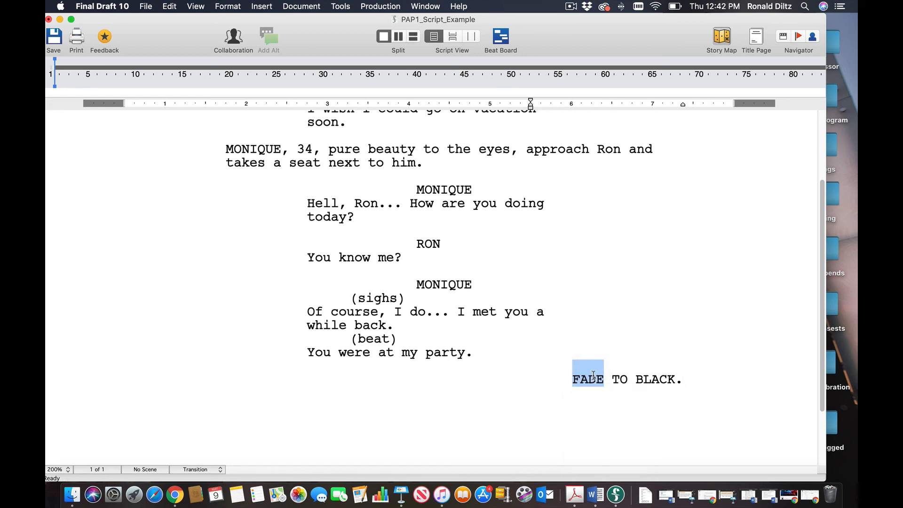
left_click_drag(593, 374, 693, 369)
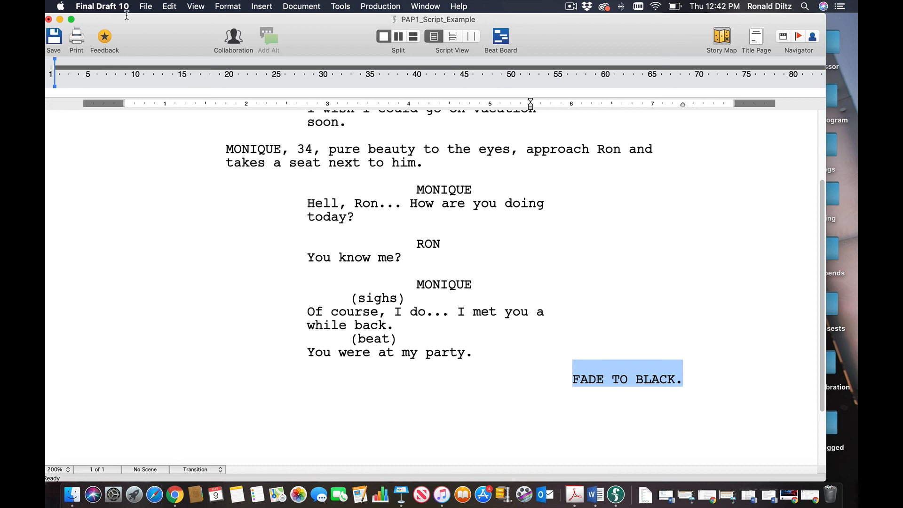
- Force quit Final Draft 10 and close the list of running applications
left_click_drag(136, 19, 175, 24)
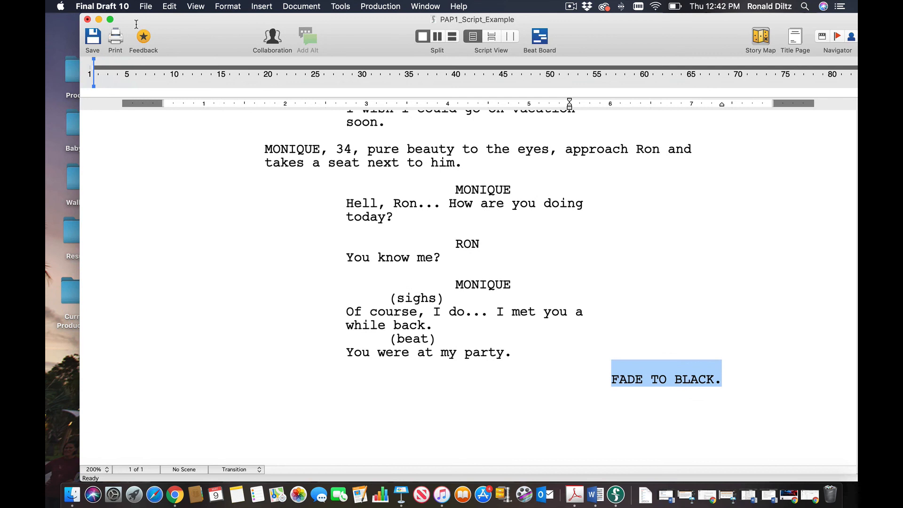
left_click(49, 39)
left_click(62, 7)
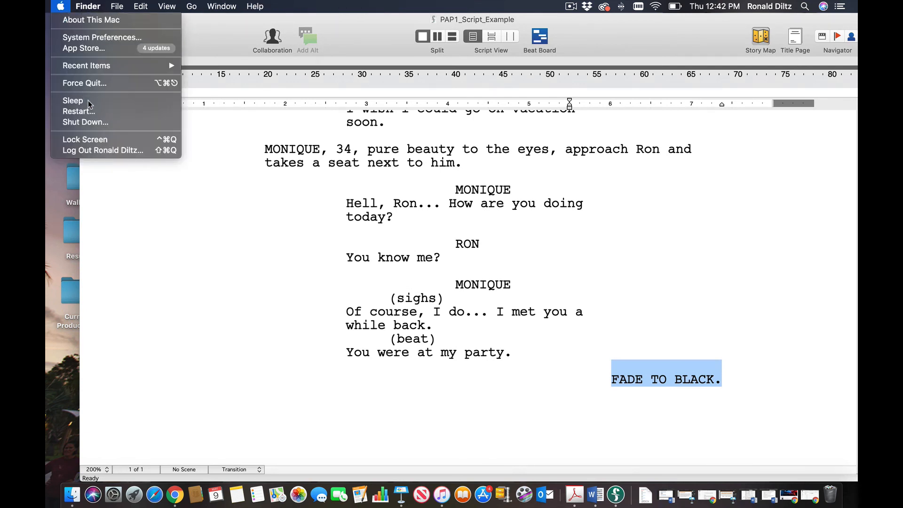
left_click(249, 144)
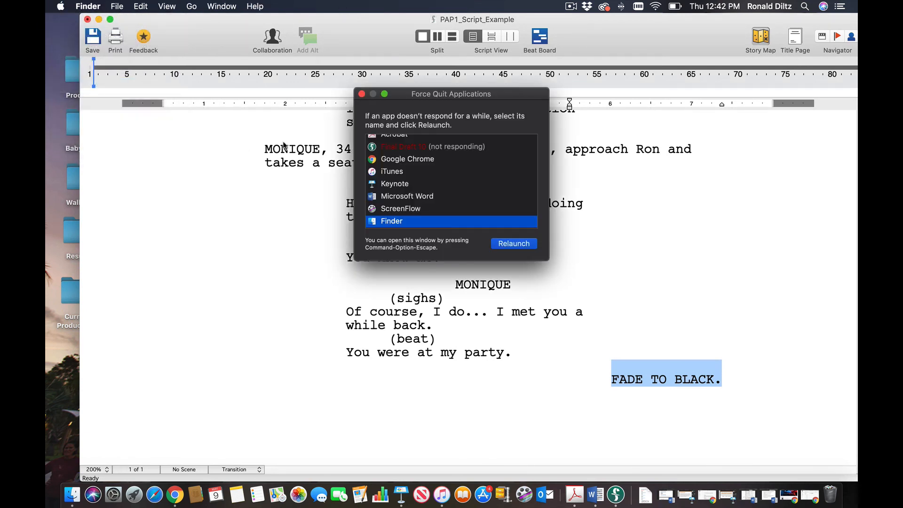
left_click(402, 147)
left_click(523, 243)
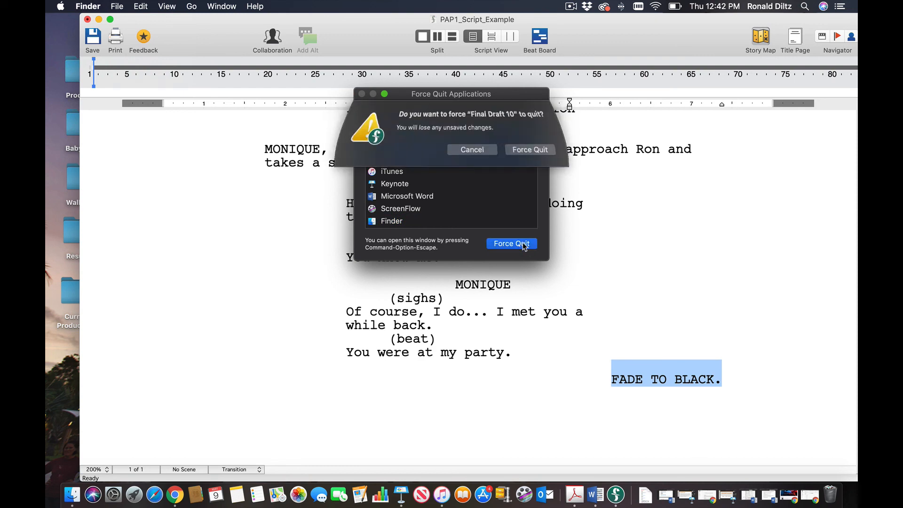
left_click(529, 151)
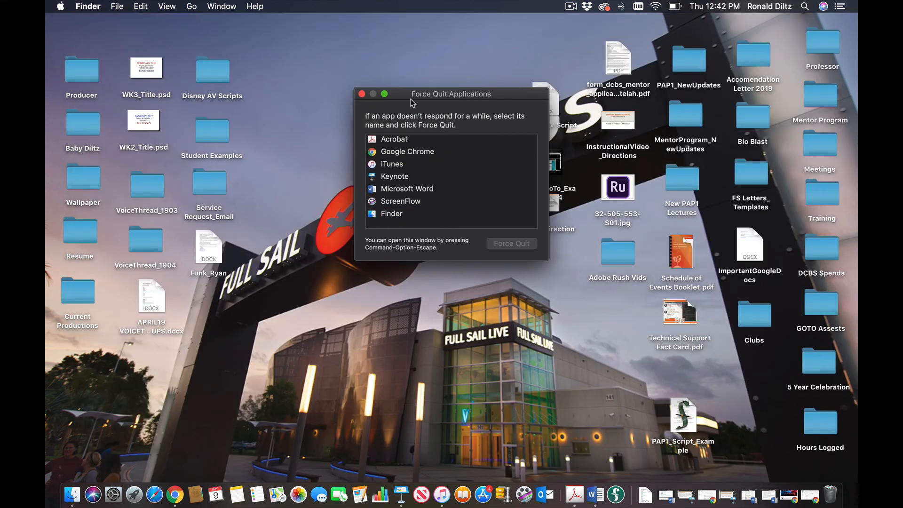
left_click(361, 93)
- Search the Mac for "final", reopen Final Draft 10 and dismiss its What's New window
left_click(801, 5)
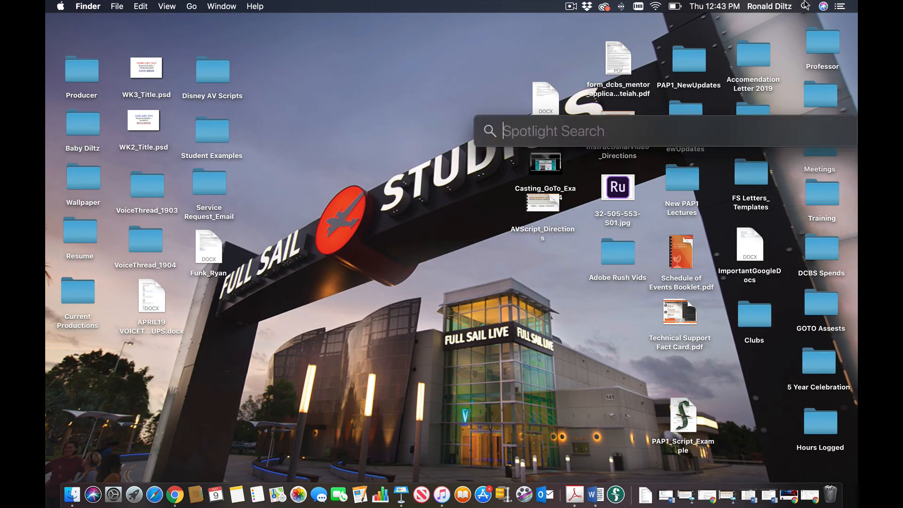
type("final")
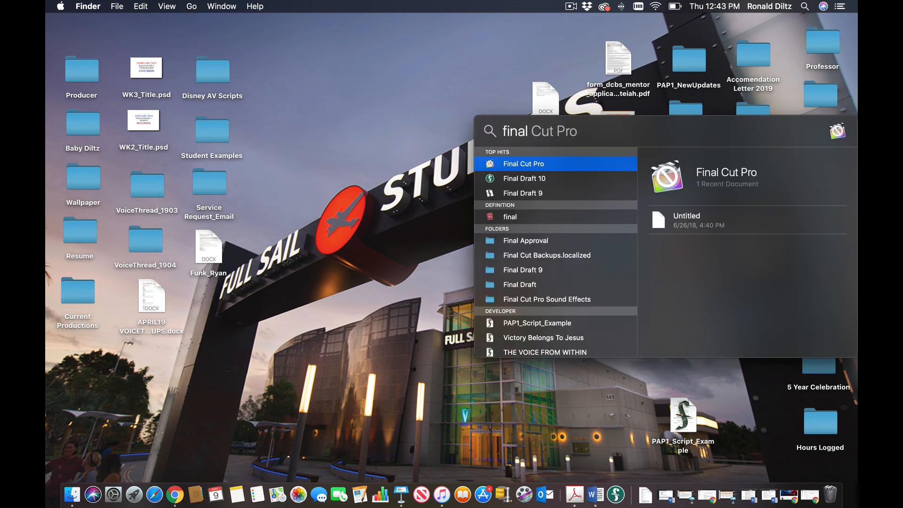
key("Down")
key("Up")
key("Return")
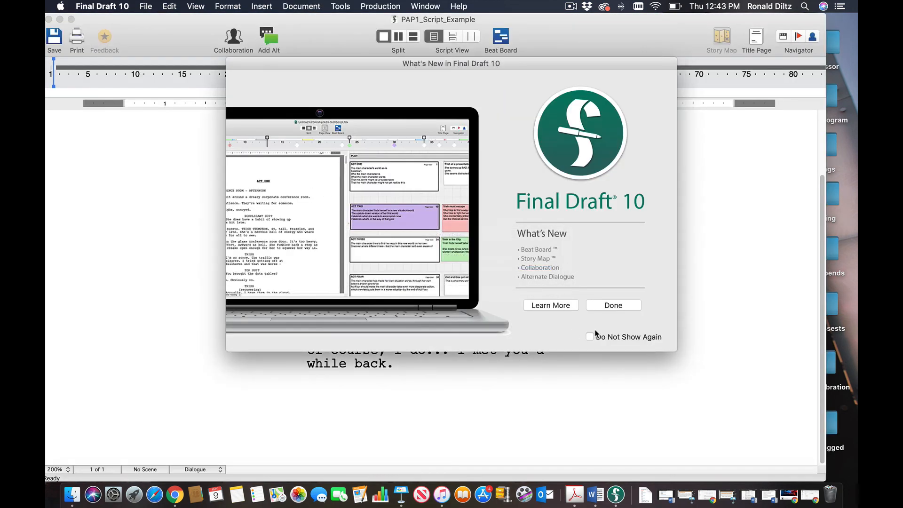
left_click(610, 304)
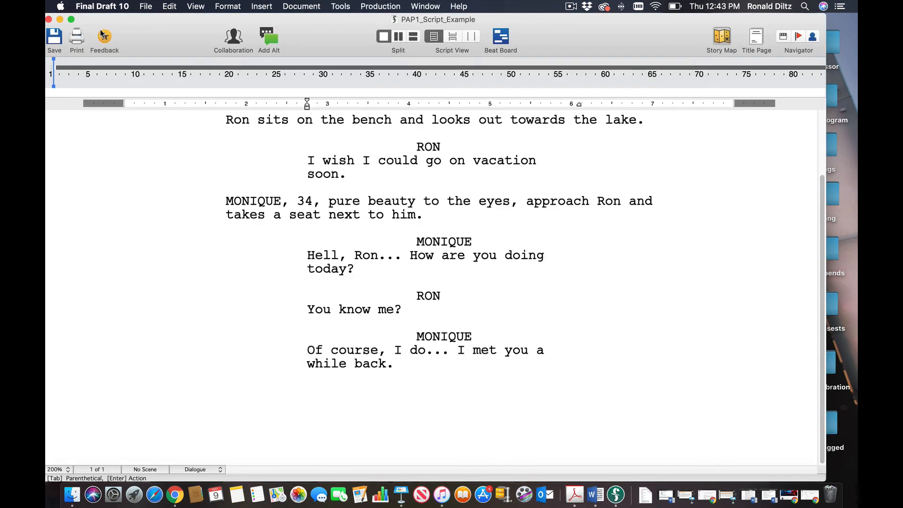
- Add the scene heading INT. PARK - DAY on a new line below the last dialogue
double_click(431, 362)
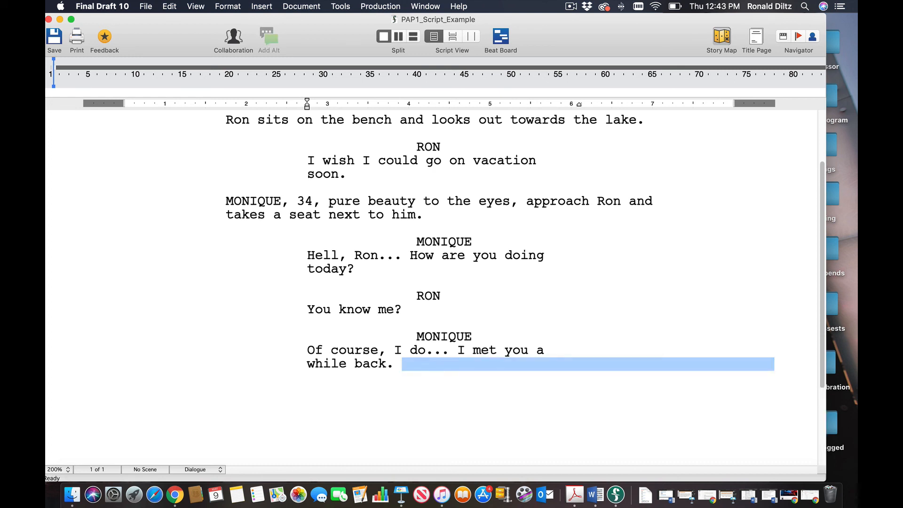
key("Return")
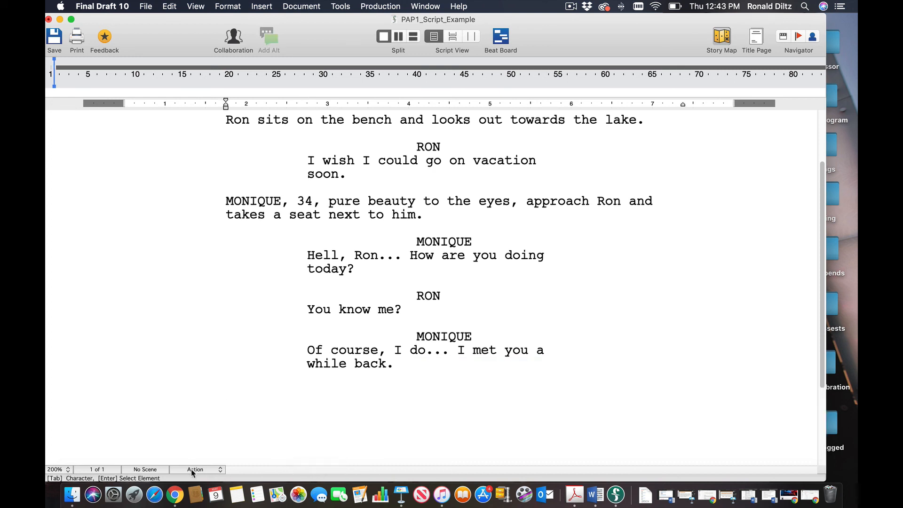
left_click(194, 470)
left_click(292, 404)
type("Int. ")
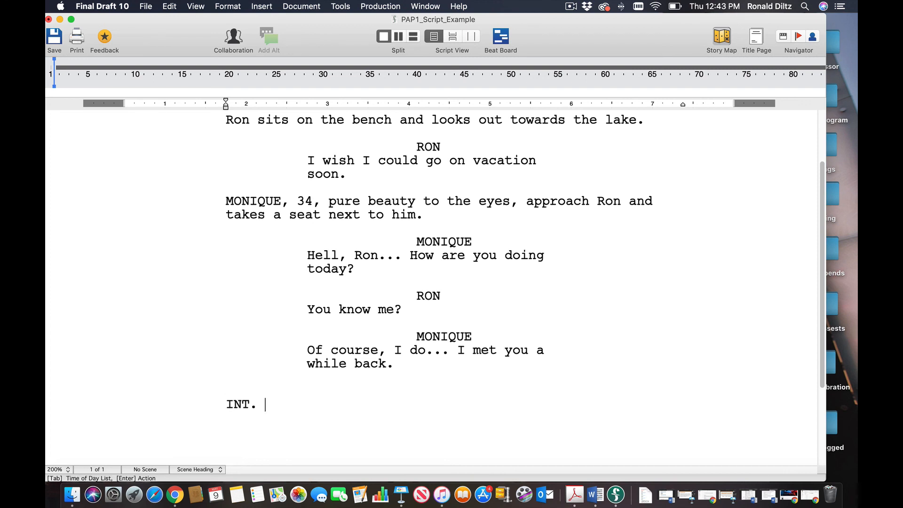
type("PARK - ")
type("DAY")
key("Return")
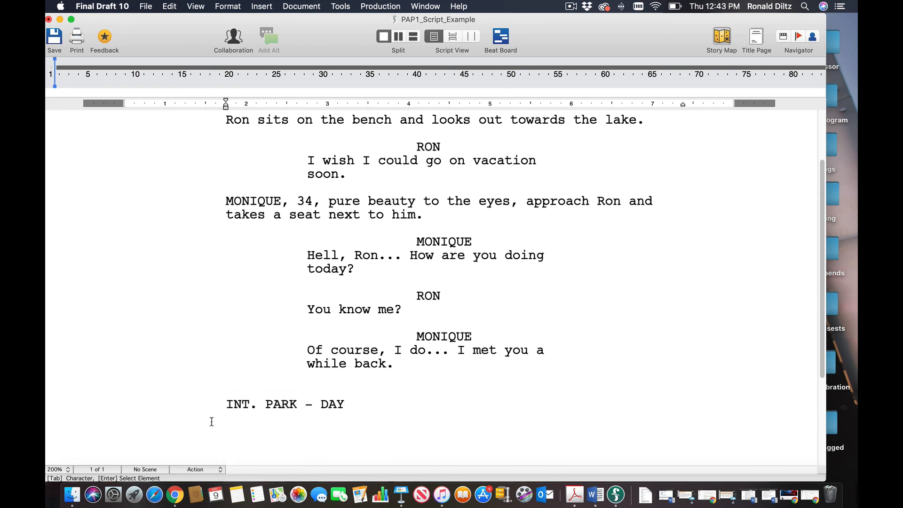
- Add an Action line under the new heading with the first character's name in capitals, followed by "big guy in glasses approach a bench."
left_click(194, 470)
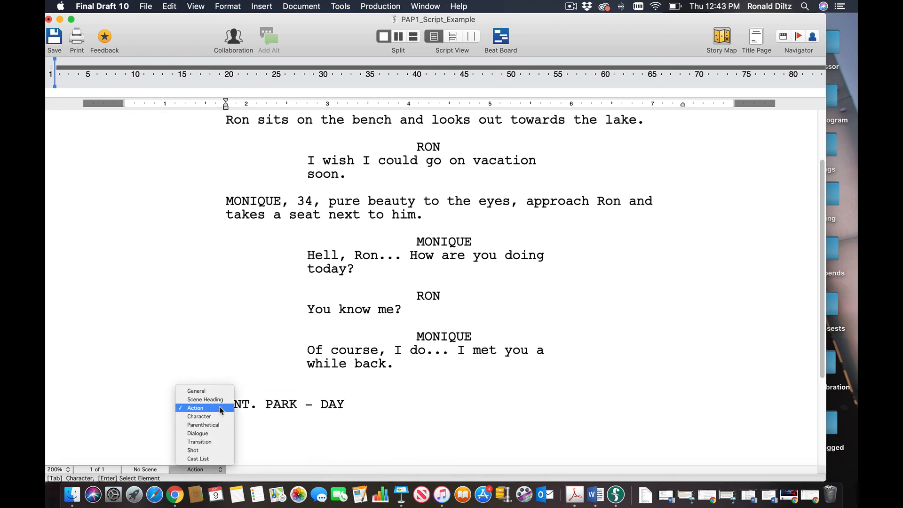
left_click(221, 408)
double_click(384, 398)
left_click(374, 406)
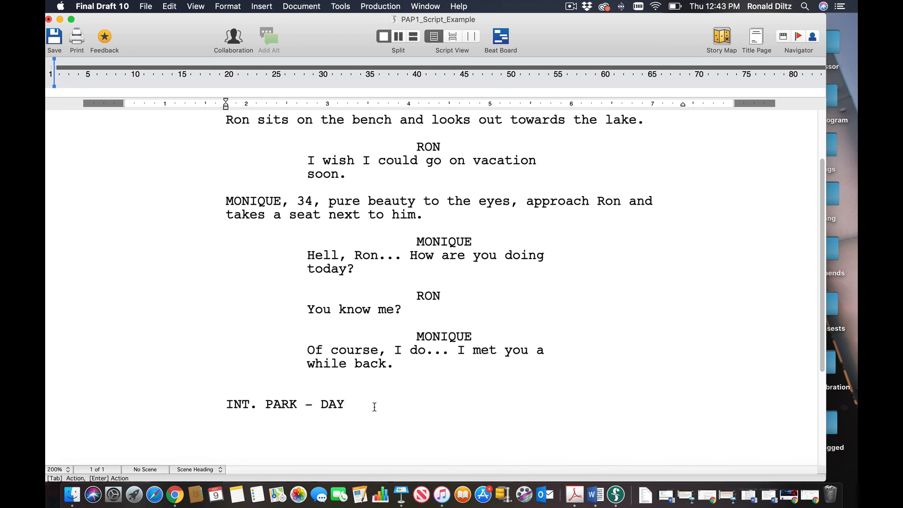
key("Return")
type("RON, big,")
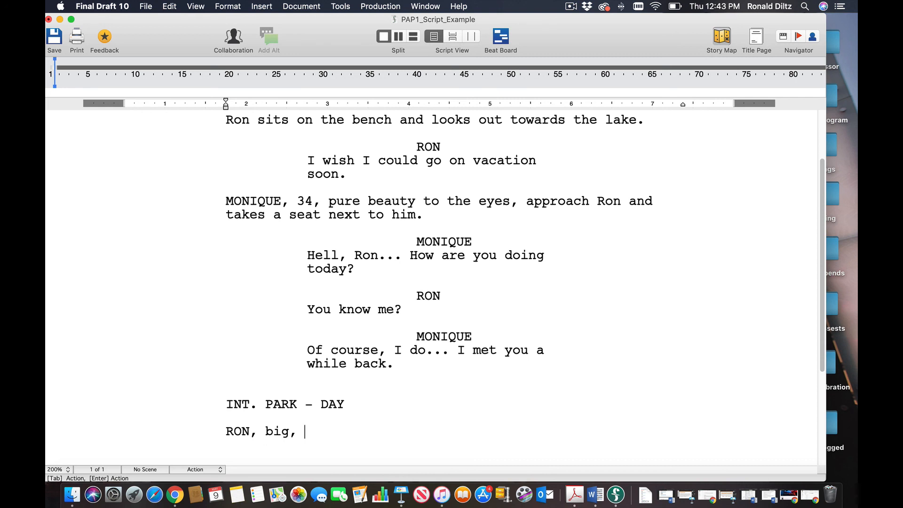
key("BackSpace")
key("BackSpace")
key("BackSpace")
type("g guy ")
type("on")
key("BackSpace")
key("BackSpace")
type("in glasses")
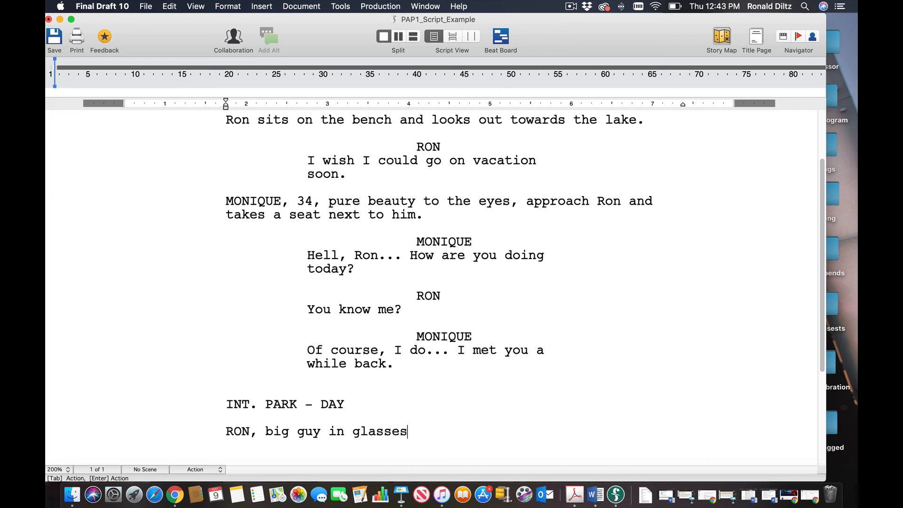
type(" approach a bench.")
key("Return")
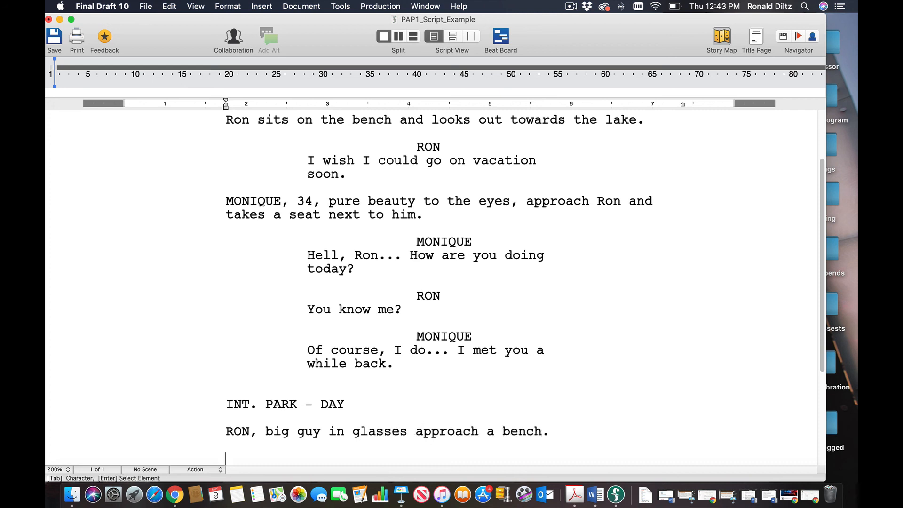
- Insert a Character cue for the first character below the bench action and continue to its dialogue line
key("Return")
key("Down")
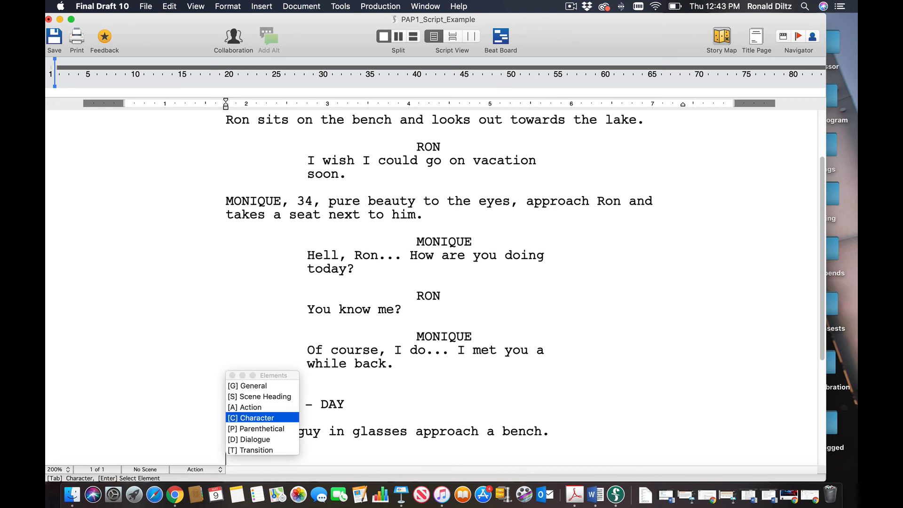
key("Return")
type("RO")
key("Return")
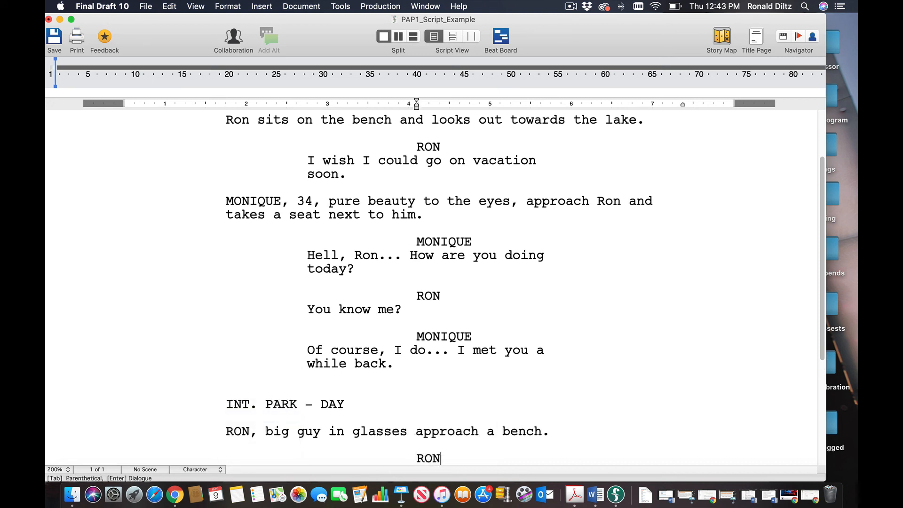
key("Return")
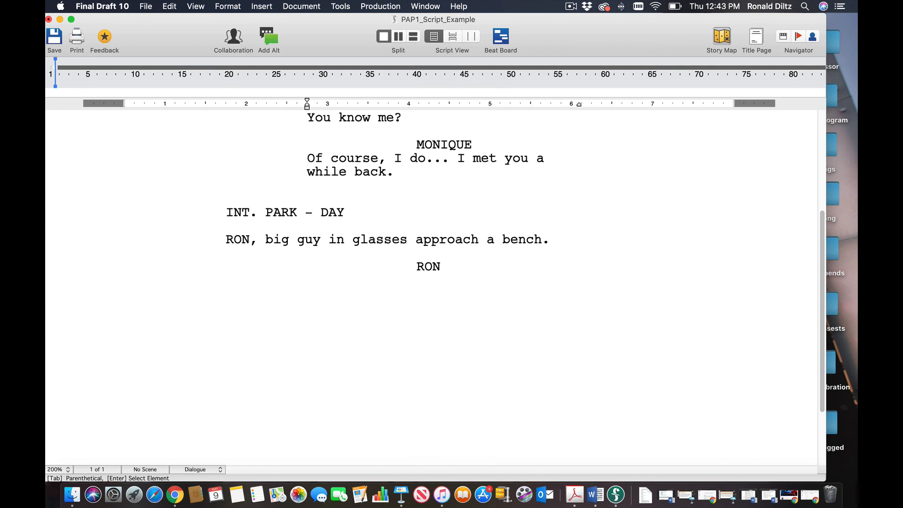
- Write the dialogue "I'm here... Finally.." under the last character cue and start a new Action line below it
type("I'm here... ")
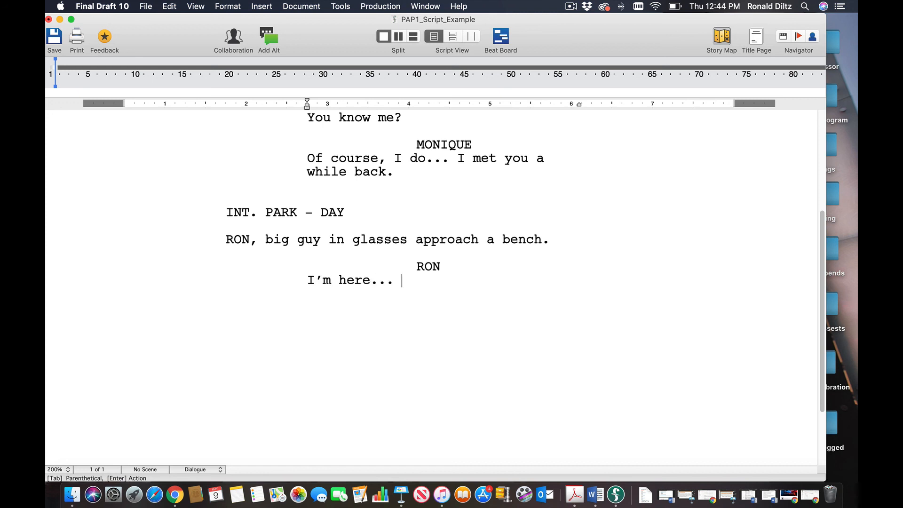
type("Finally..")
key("Return")
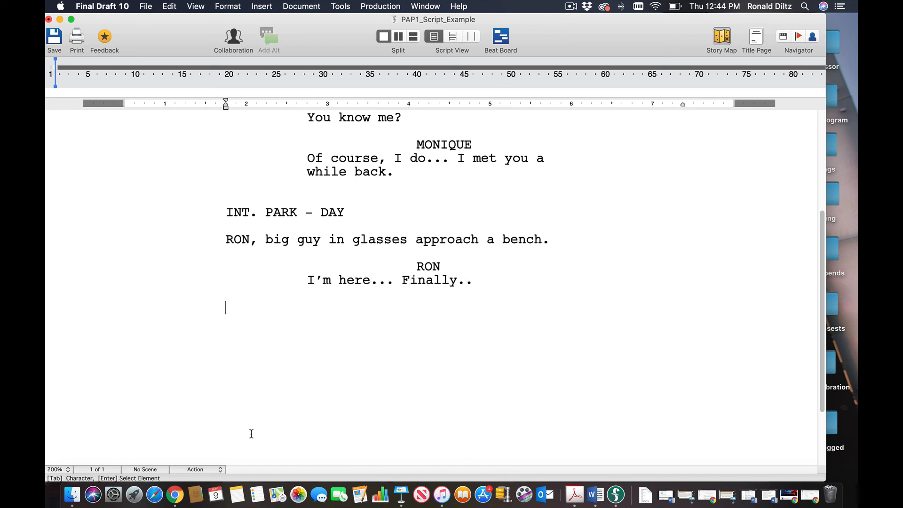
left_click(201, 469)
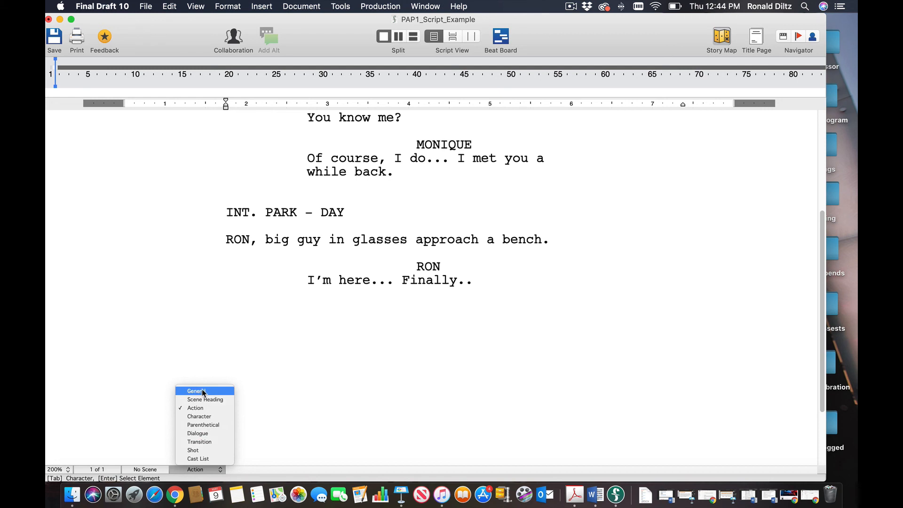
left_click(563, 234)
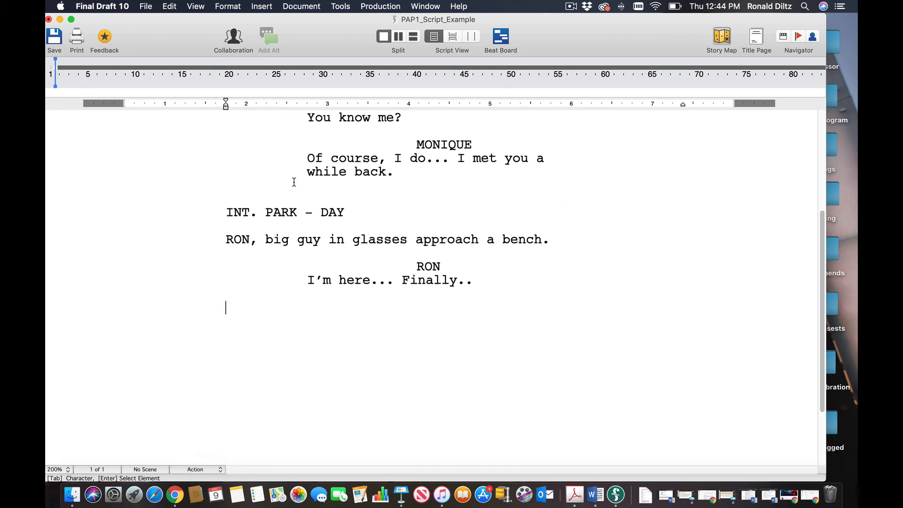
- Insert a new line reading "This scene" after the "while back." dialogue, above the INT. PARK - DAY heading
left_click(426, 176)
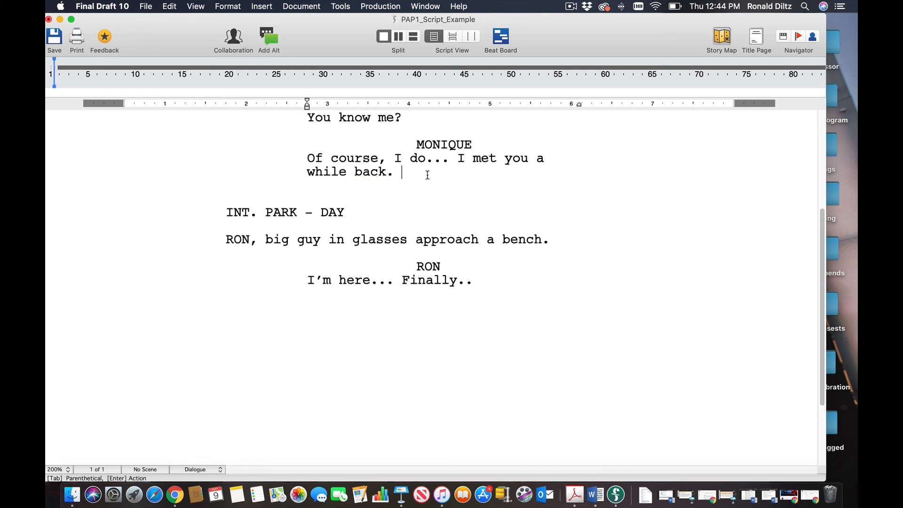
key("Return")
type("THIS")
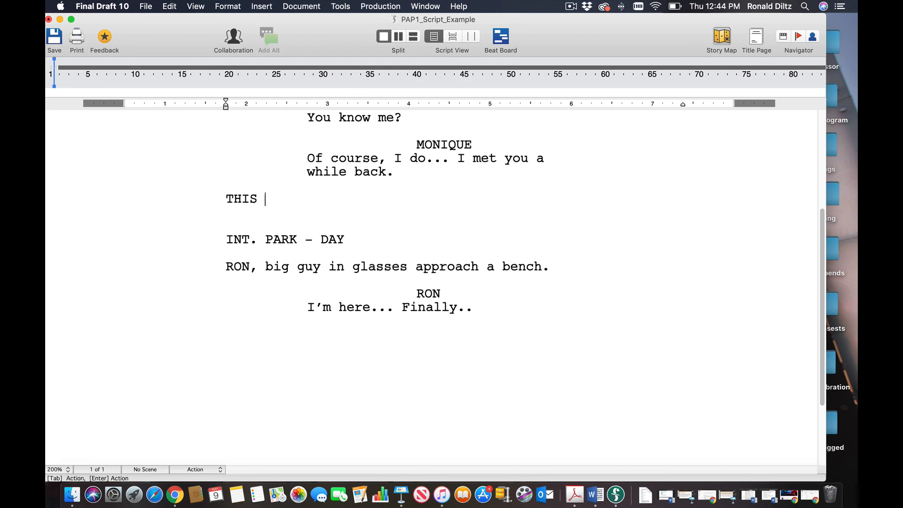
key("BackSpace")
key("BackSpace")
key("BackSpace")
type("his scene")
- Change the "This scene" line to the General element and add a blank line between it and the dialogue above
left_click(202, 470)
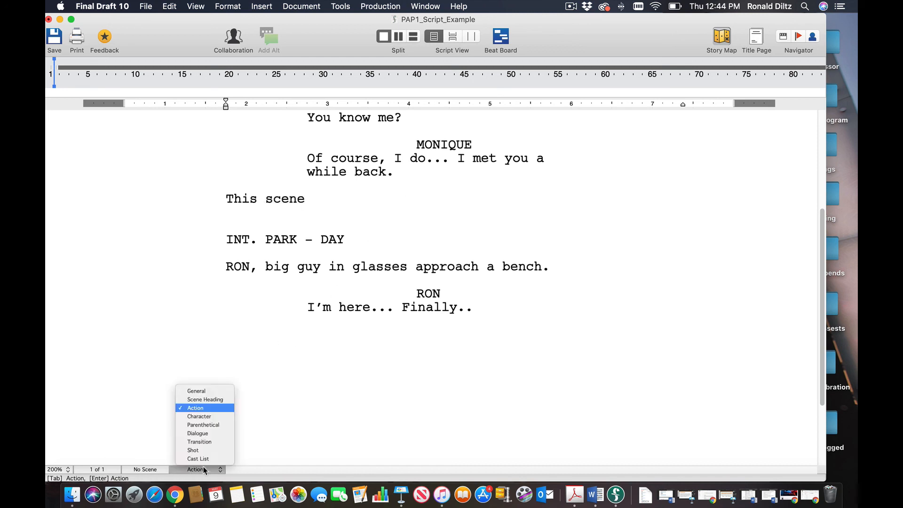
left_click(209, 395)
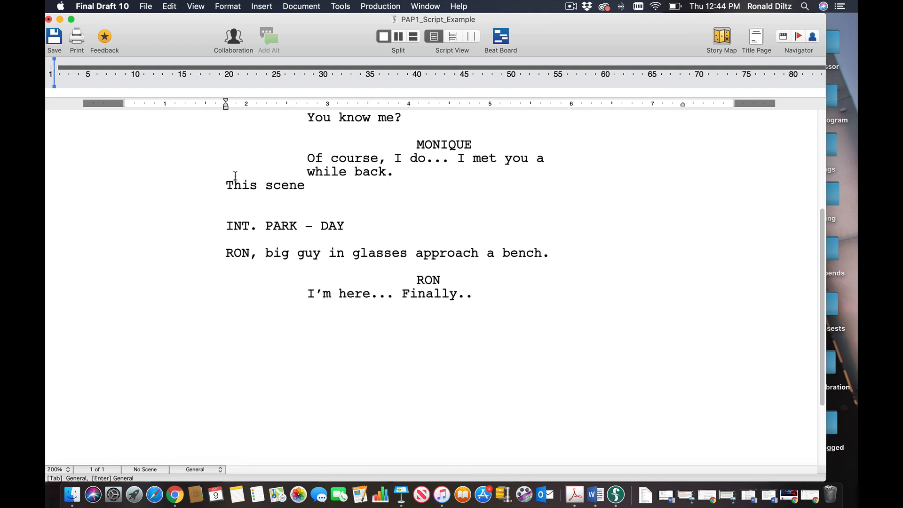
left_click(223, 183)
key("Return")
key("Down")
key("Left")
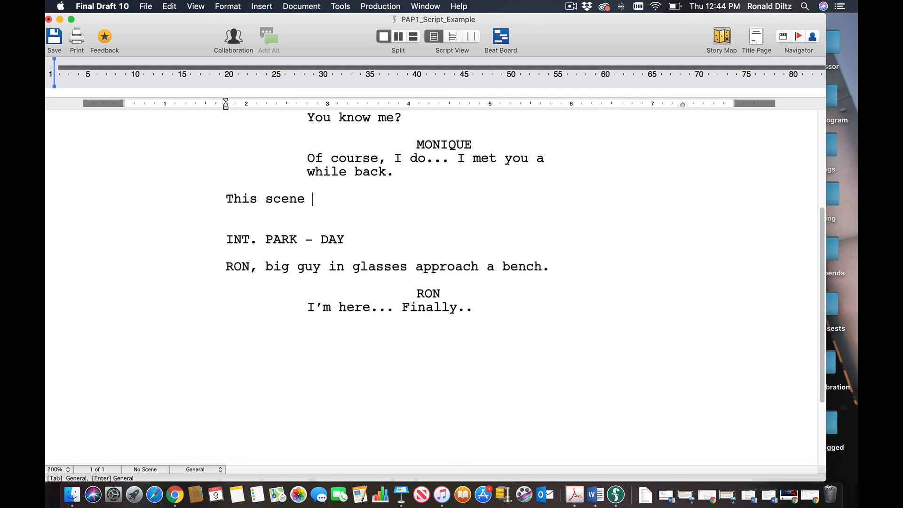
- Complete the General line so it reads "This scene is the beginning of the script."
type("is the beginning ")
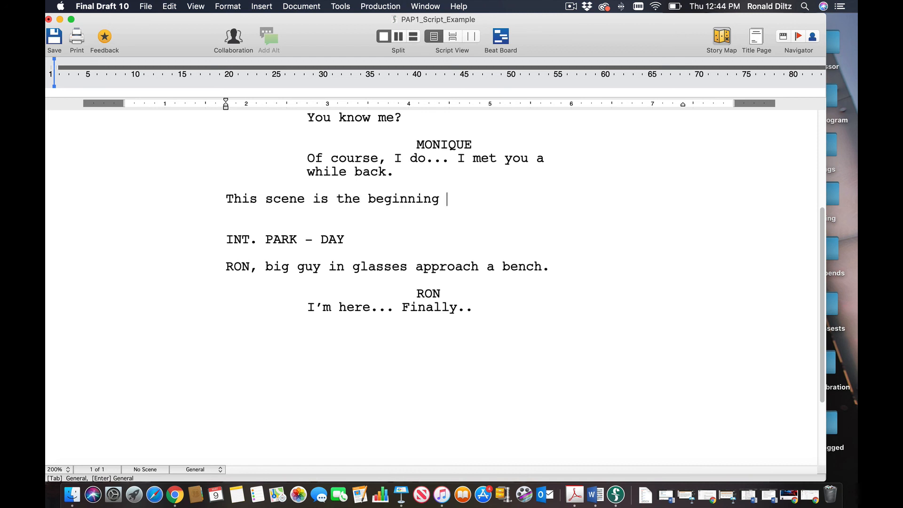
type("of t")
key("BackSpace")
type("of the script.")
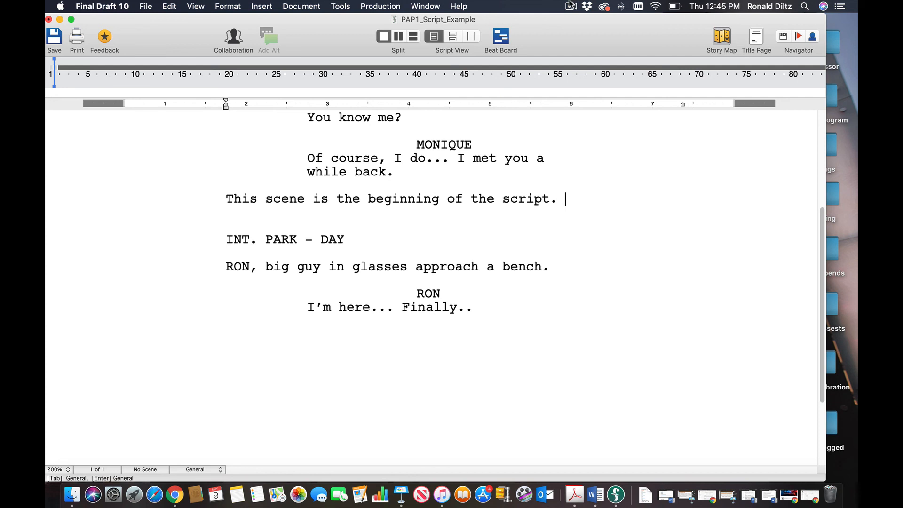
left_click(571, 5)
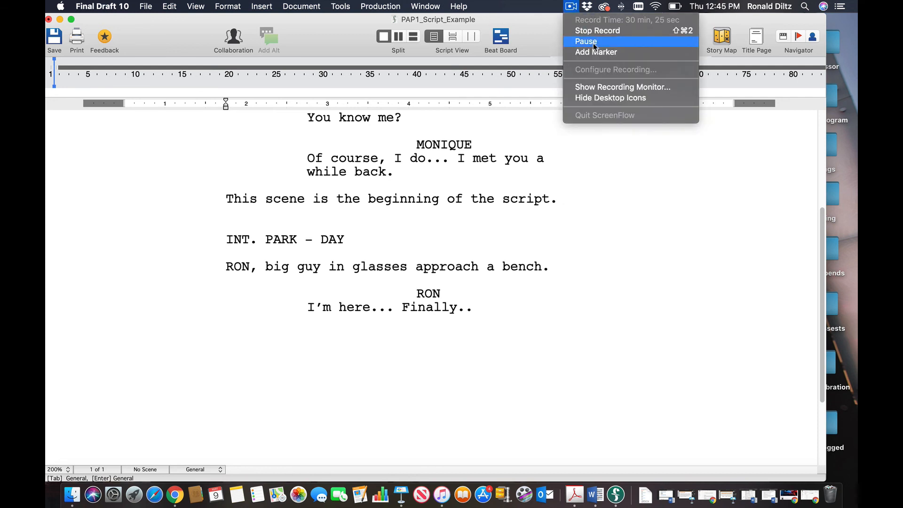